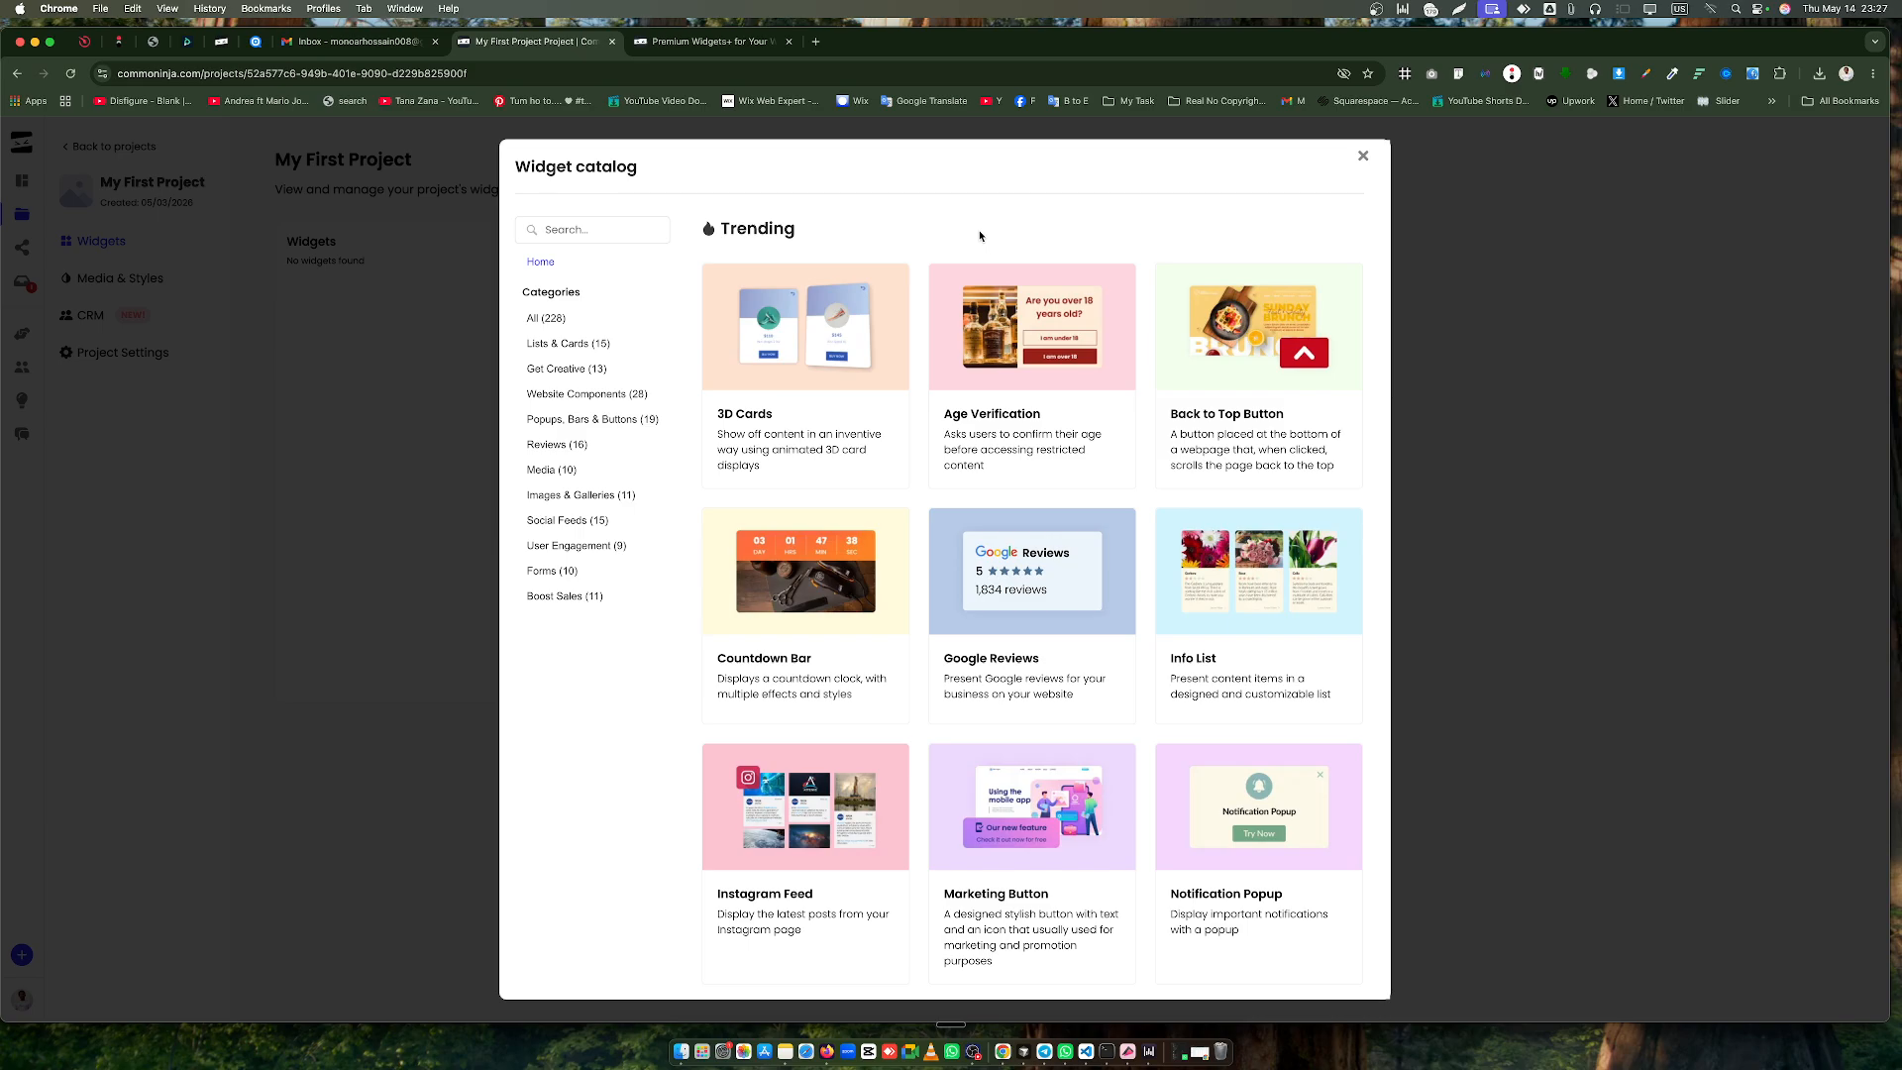
Open My First Project and create an Age Verification widget from the widget catalog
left_click(1364, 157)
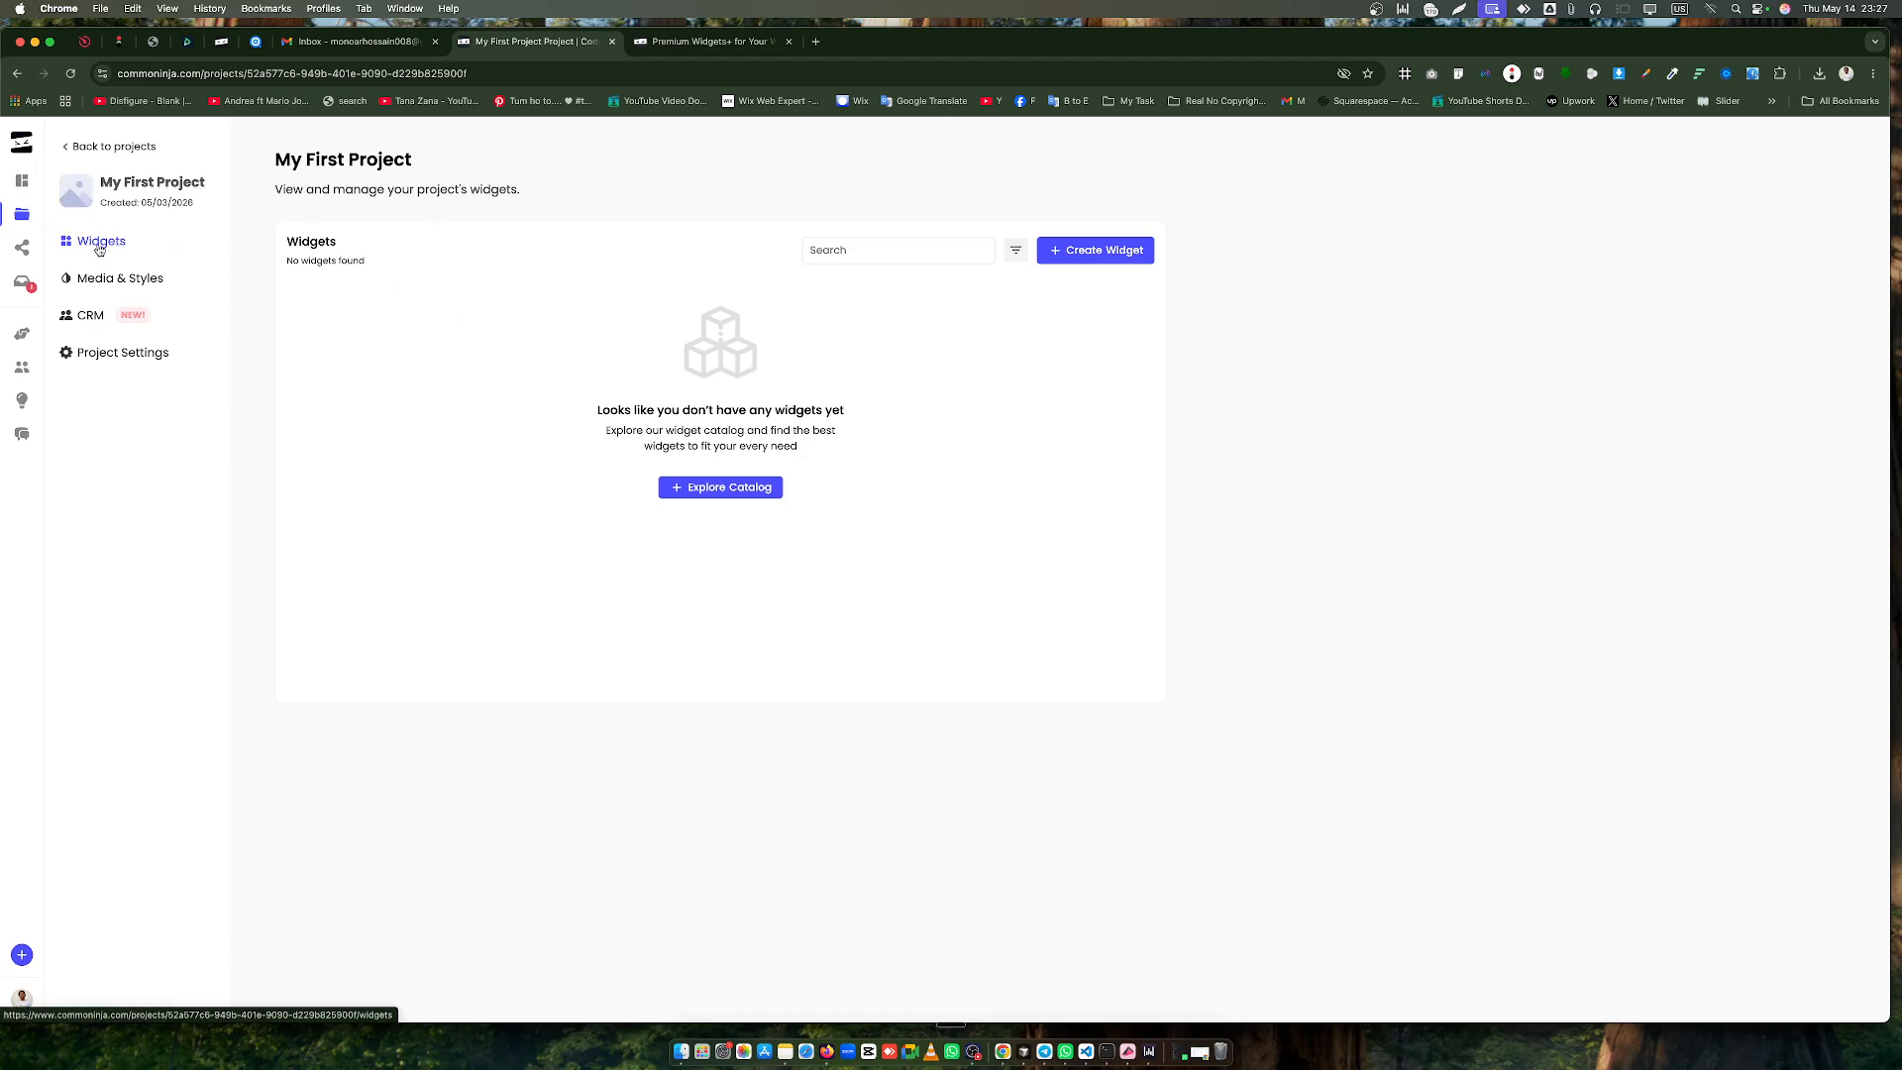
left_click(22, 214)
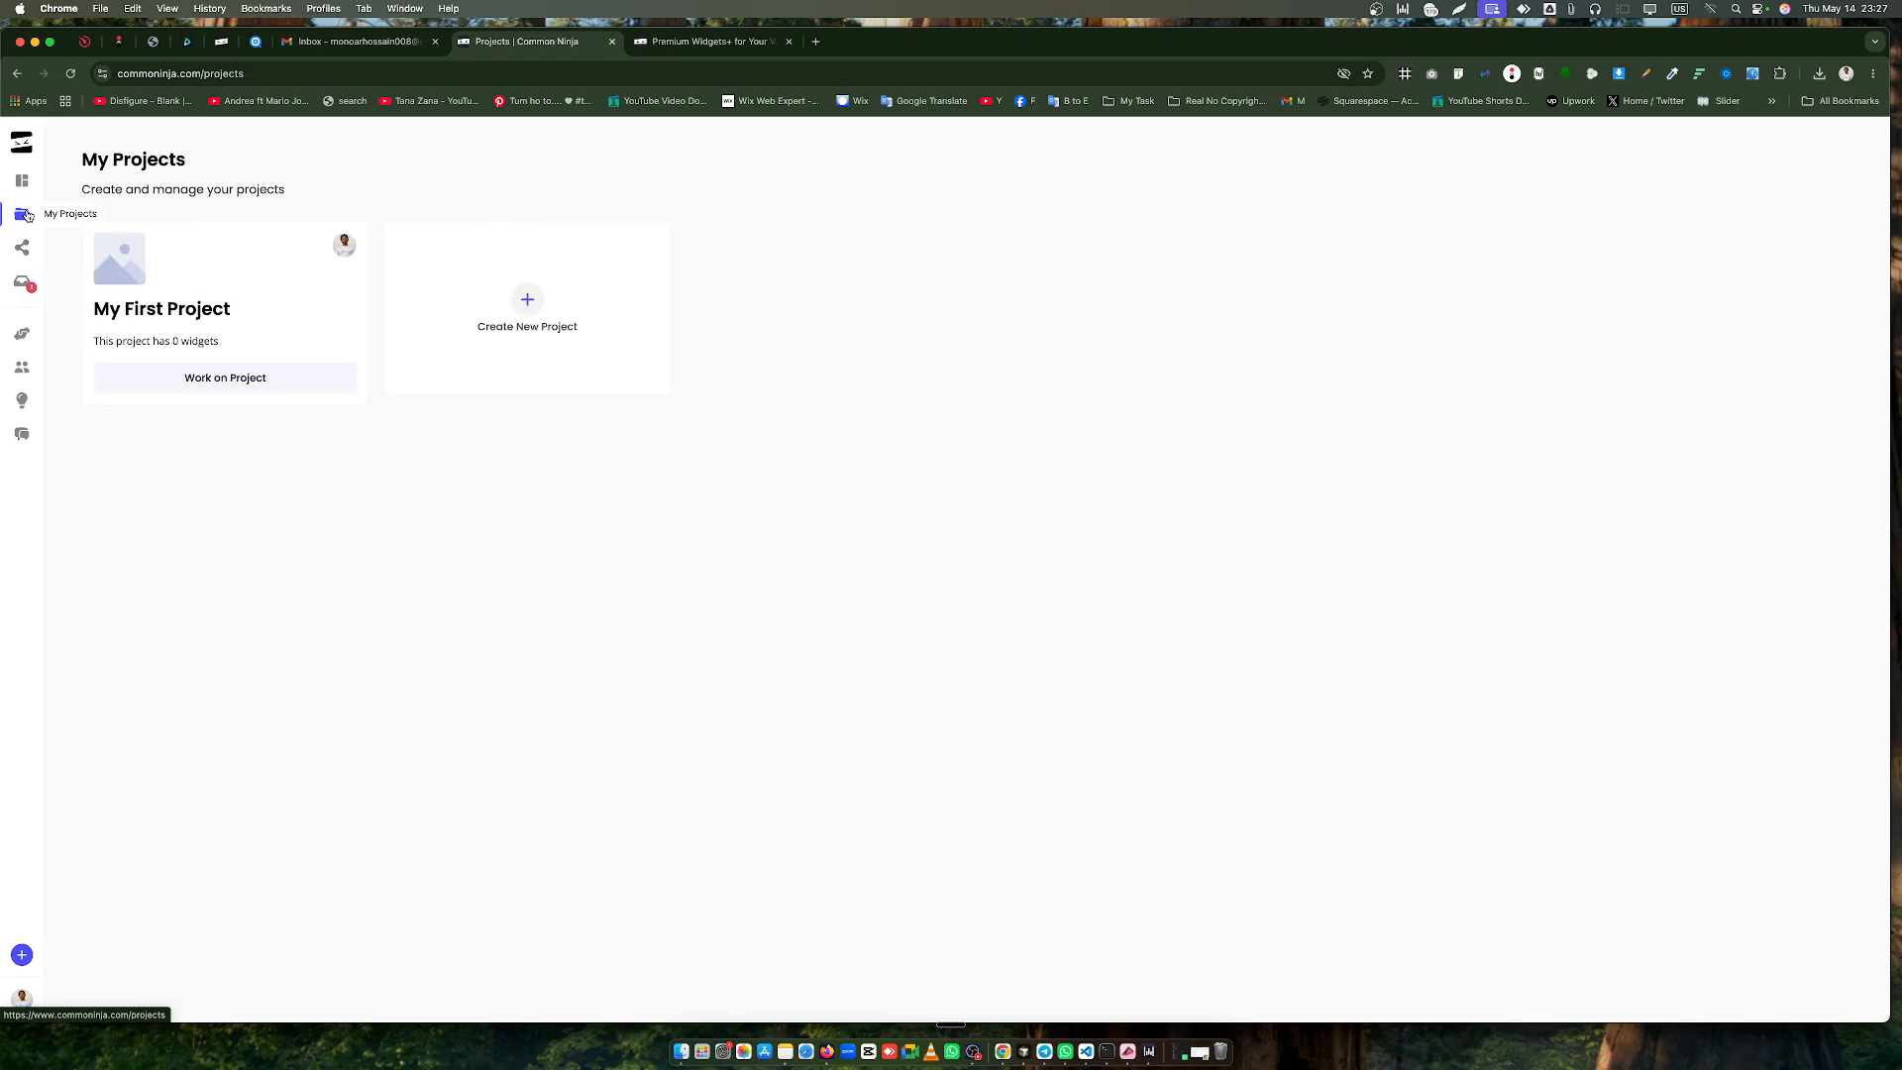
left_click(239, 379)
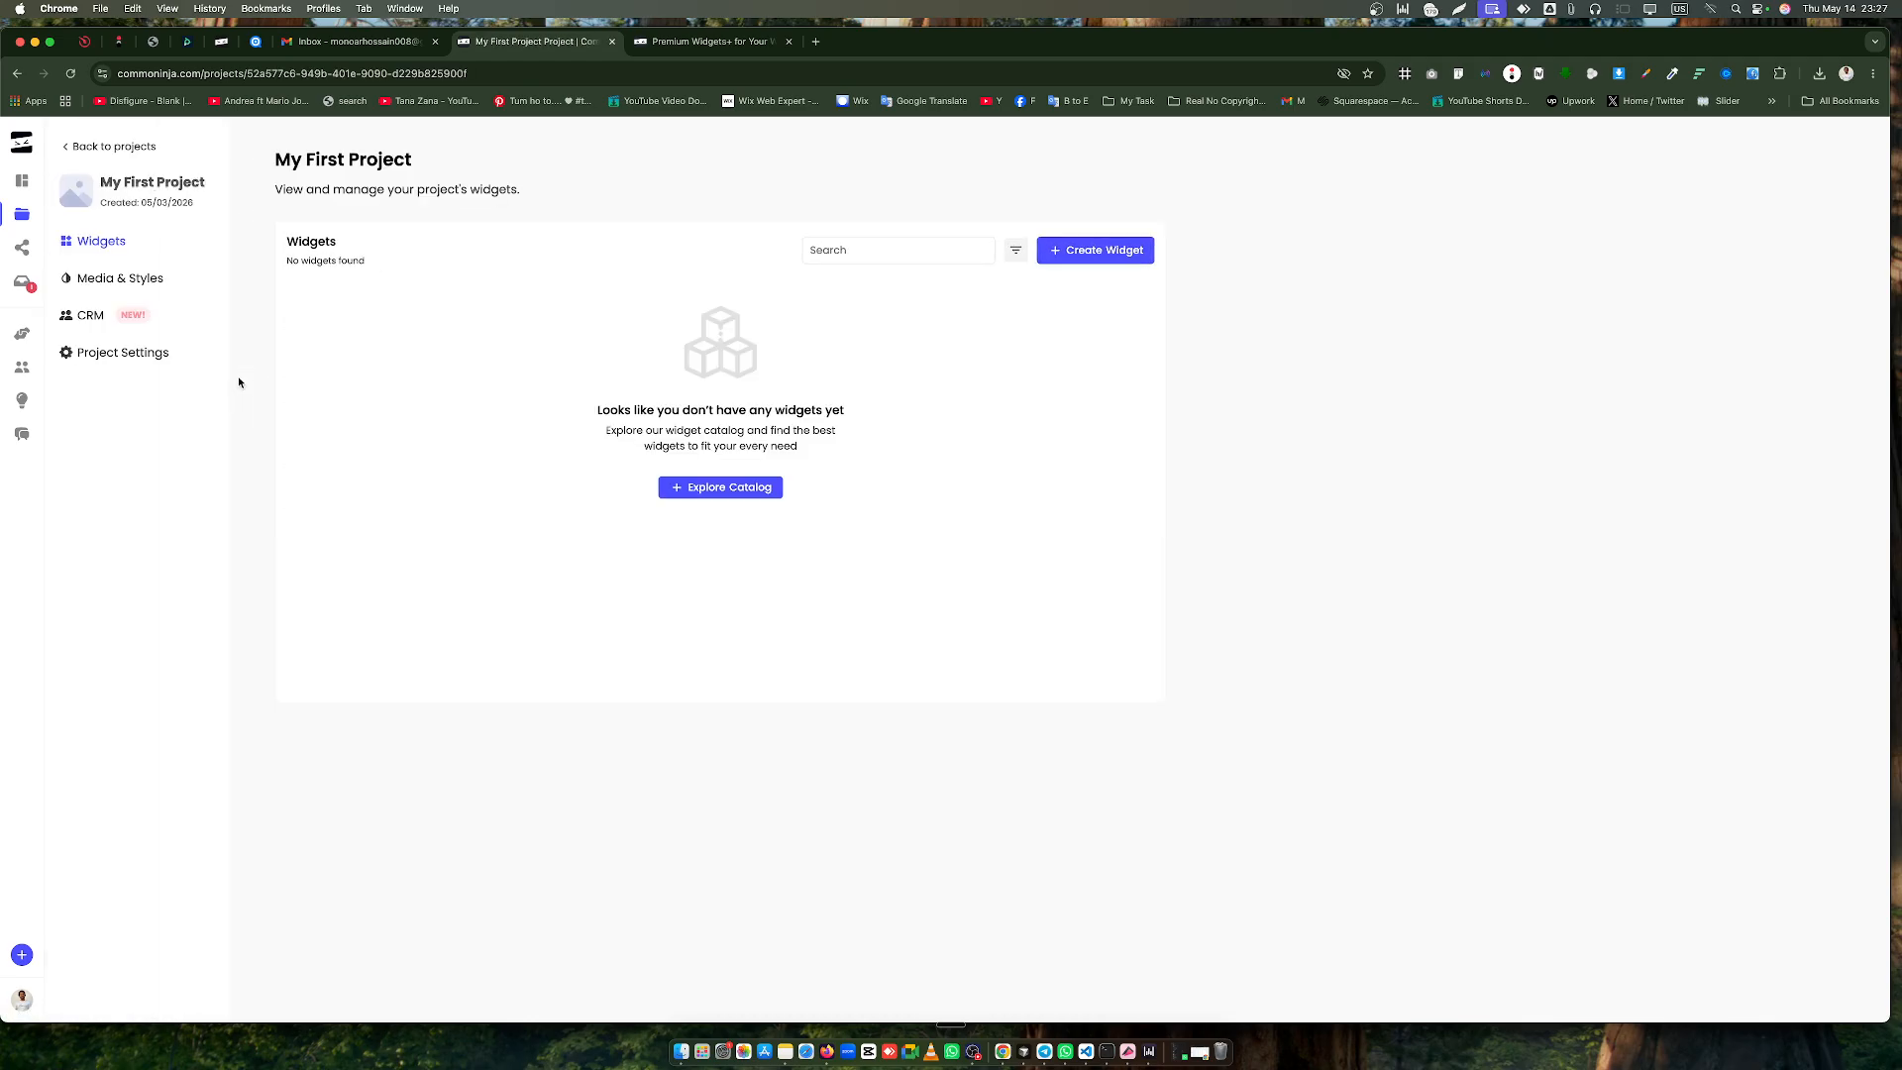
left_click(1098, 261)
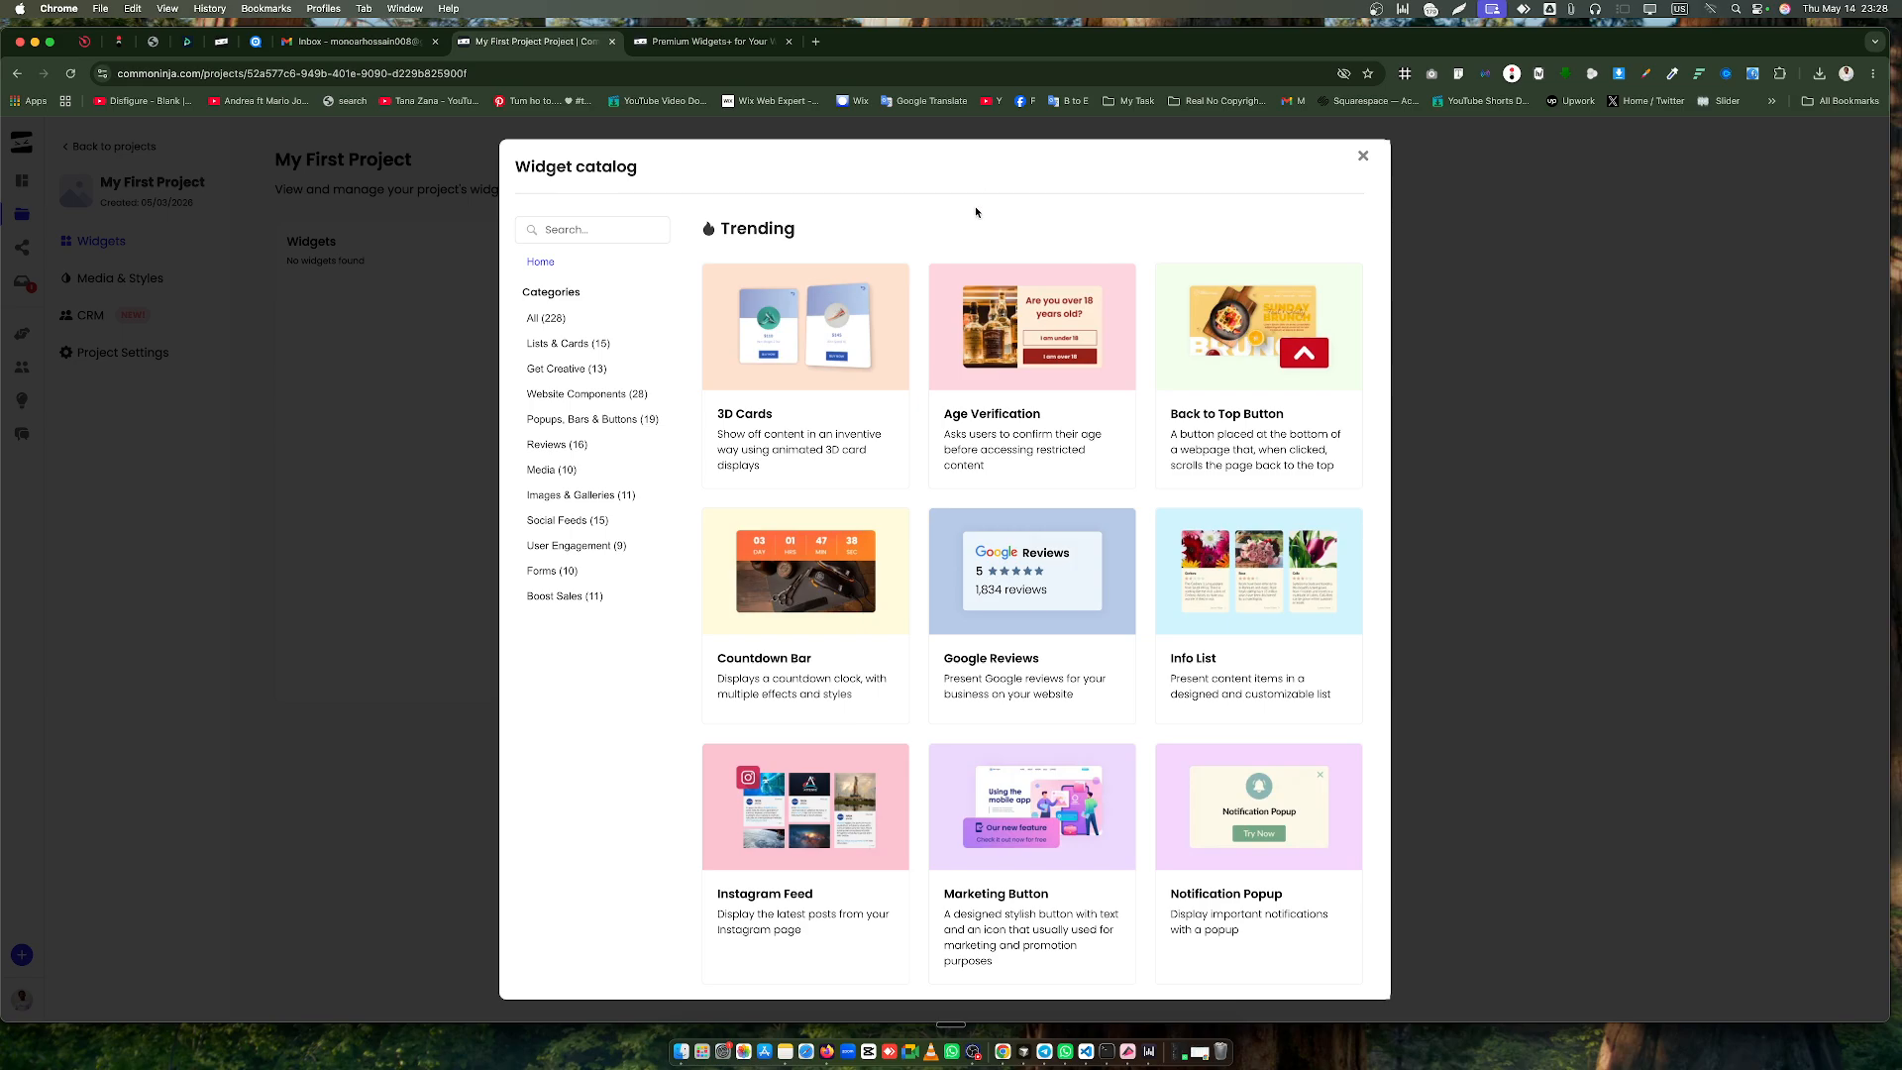
mouse_move(1024, 248)
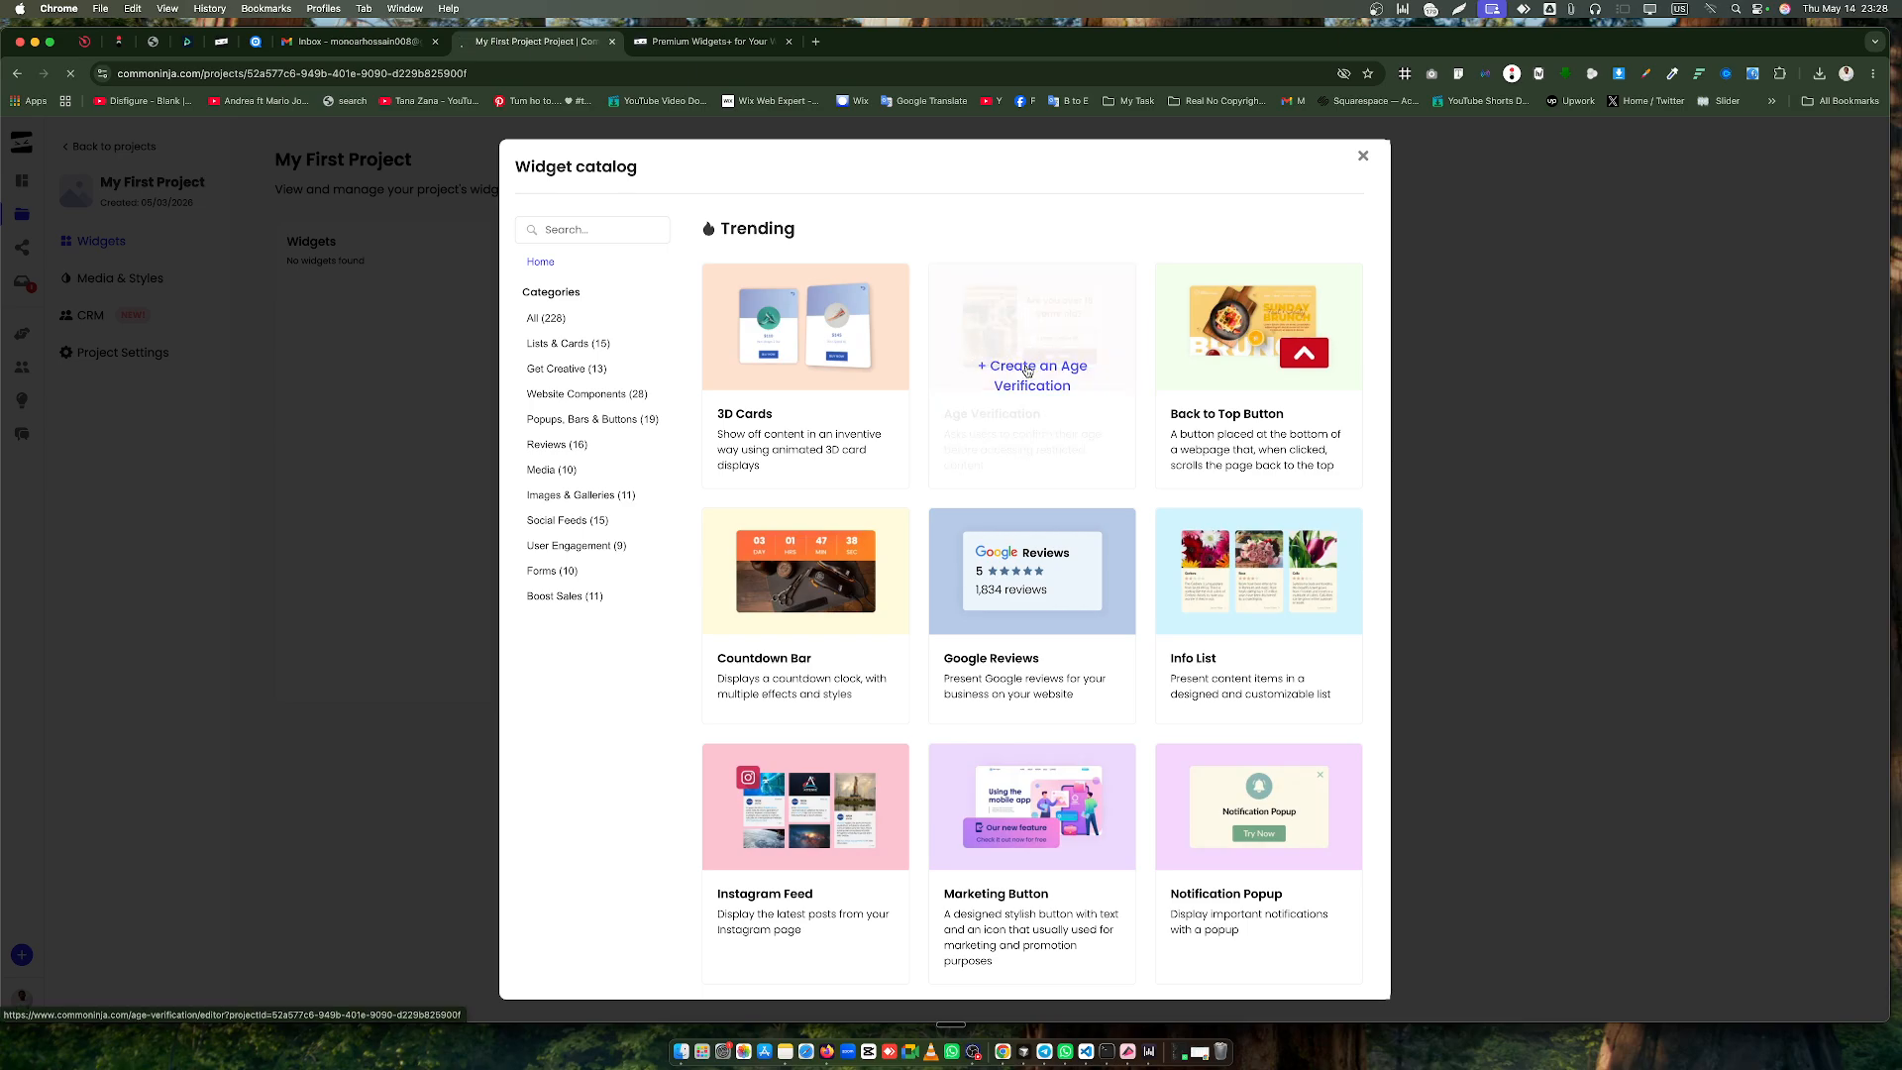
left_click(1027, 370)
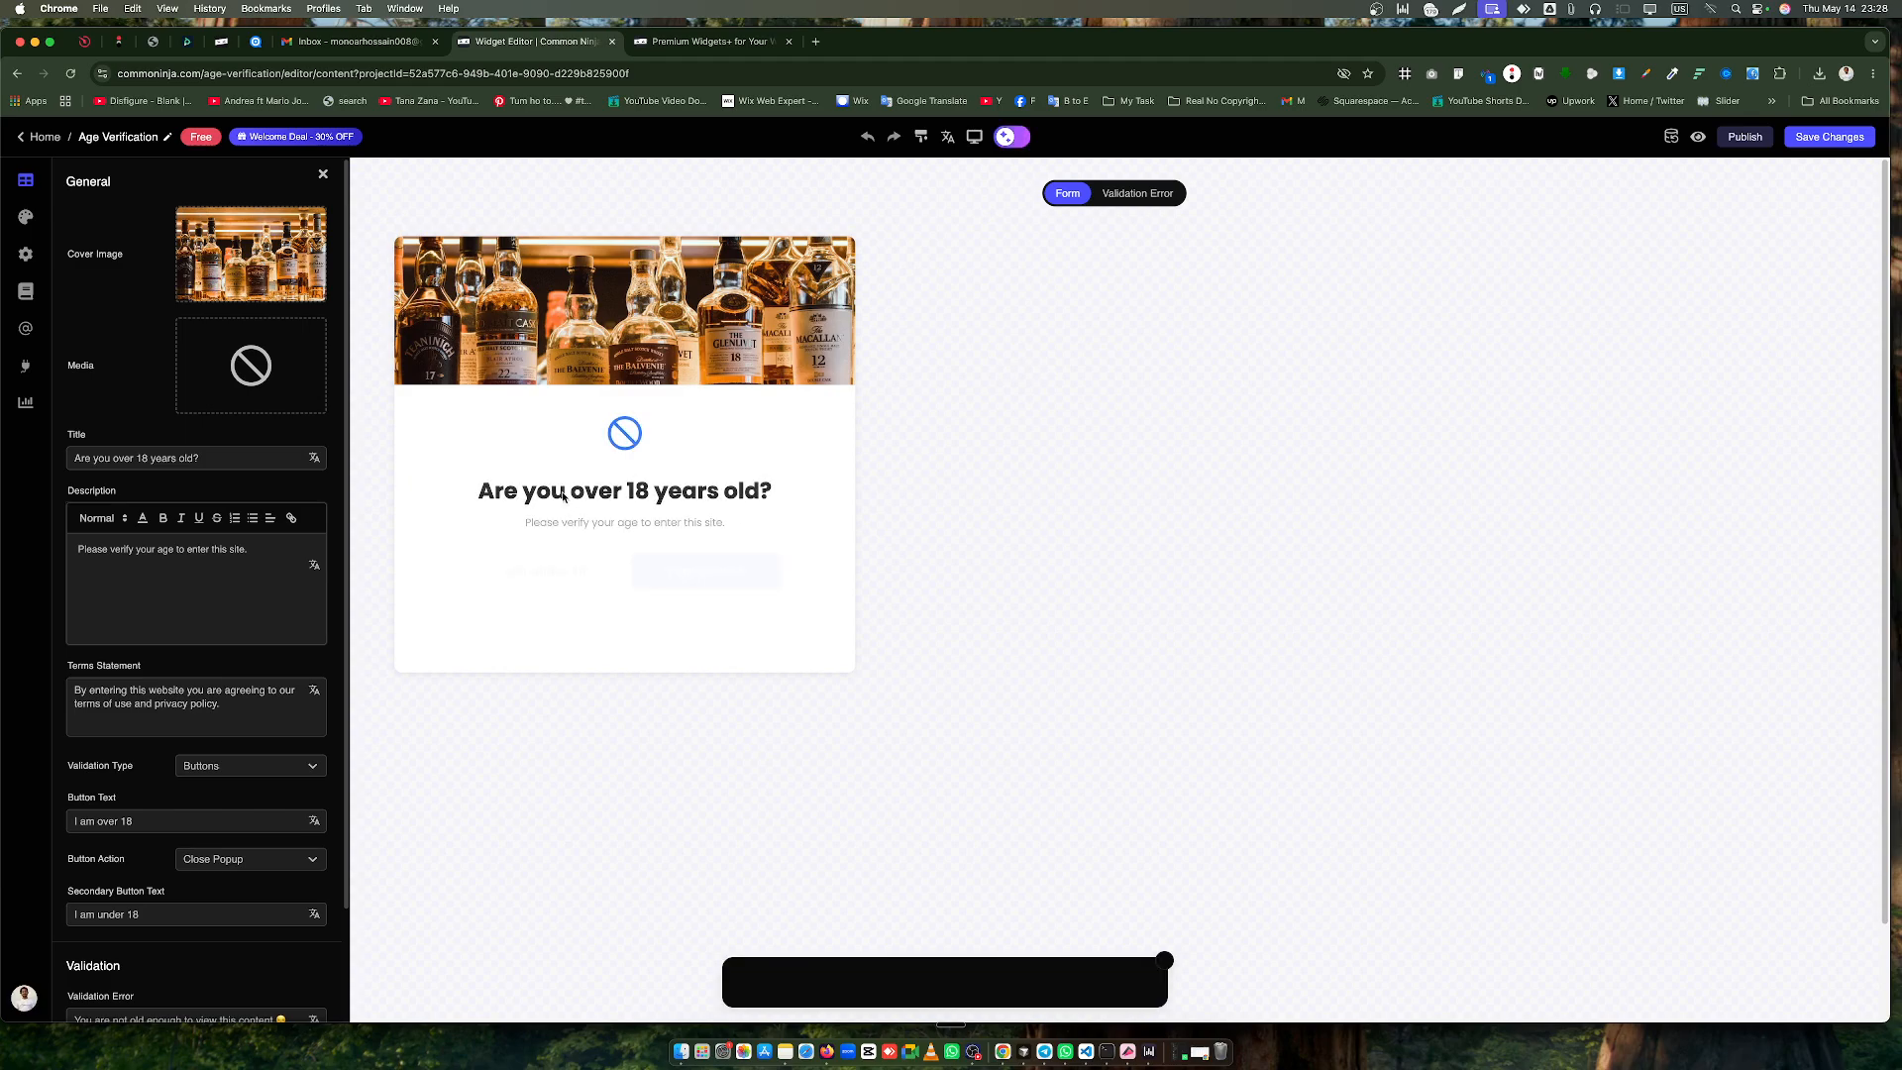
Replace the widget's cover image with the Unsplash photo of a MacBook Pro keyboard lit in red and purple
left_click(288, 249)
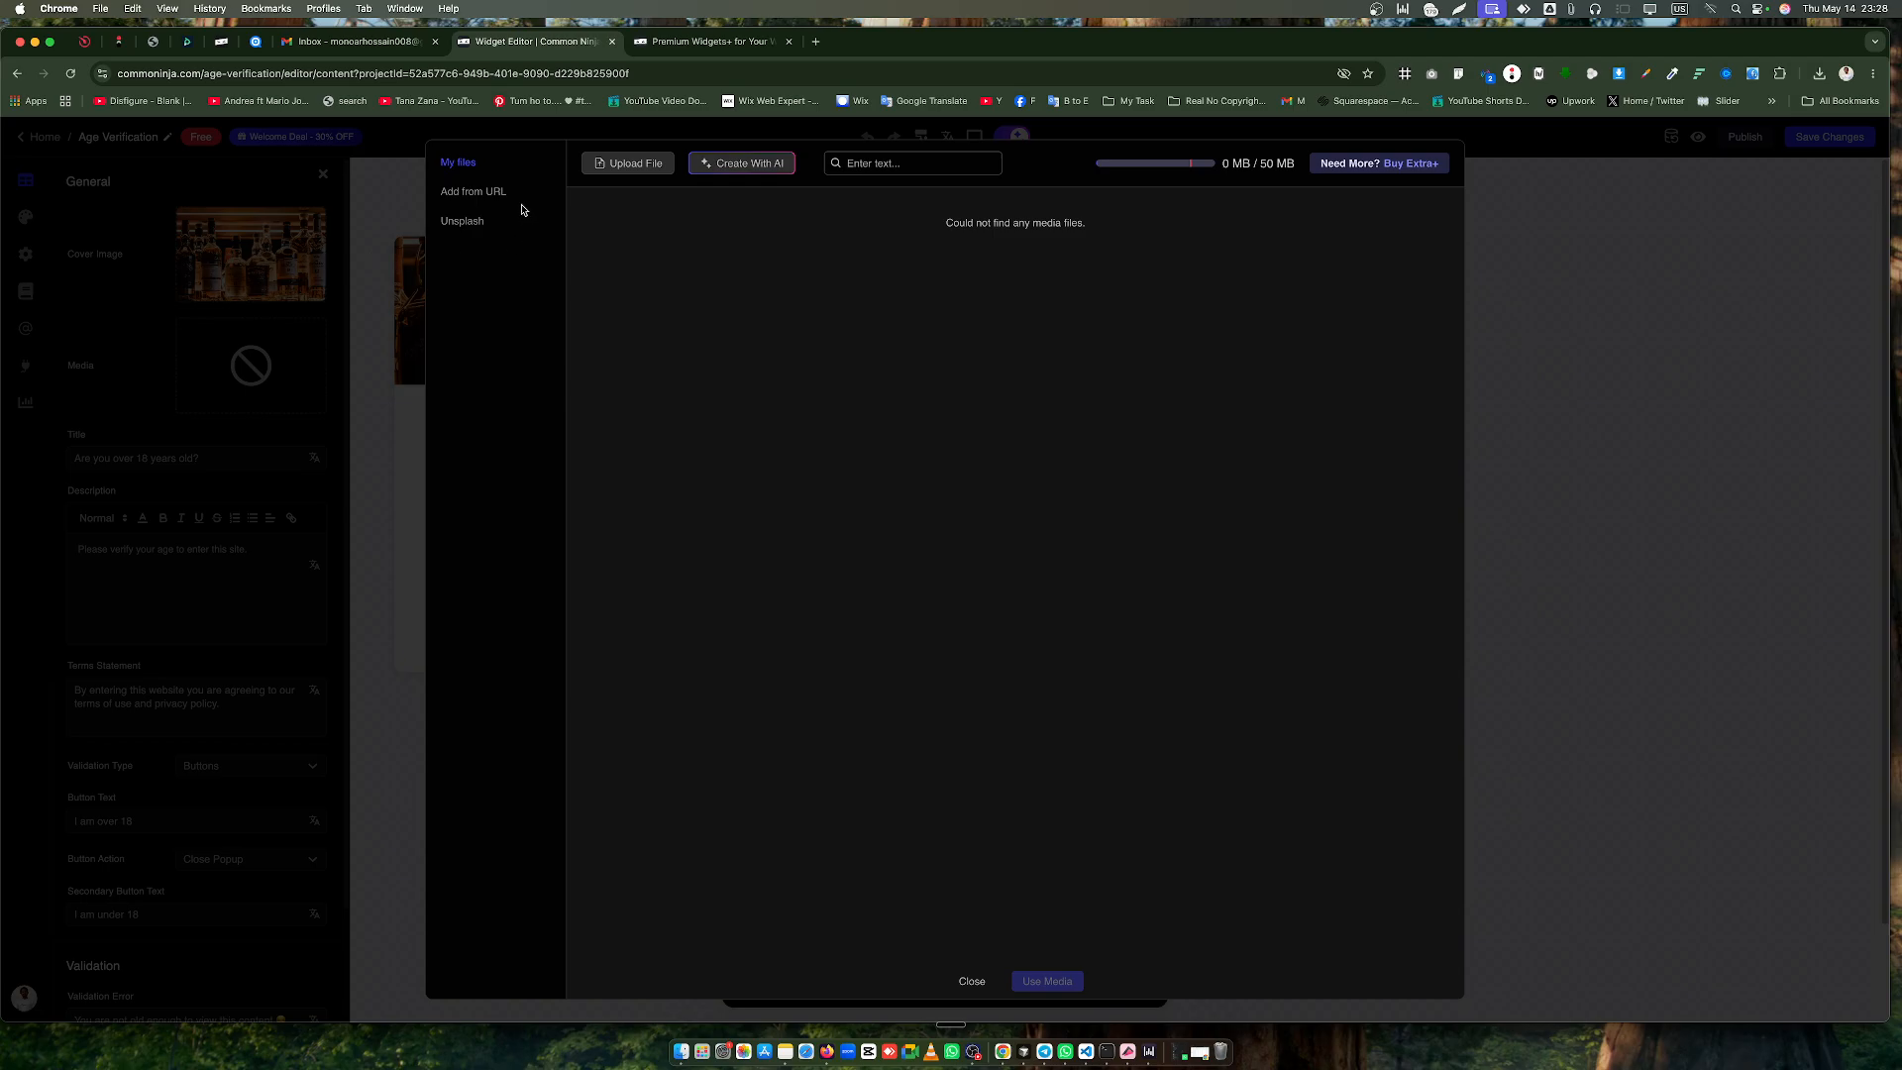
left_click(478, 222)
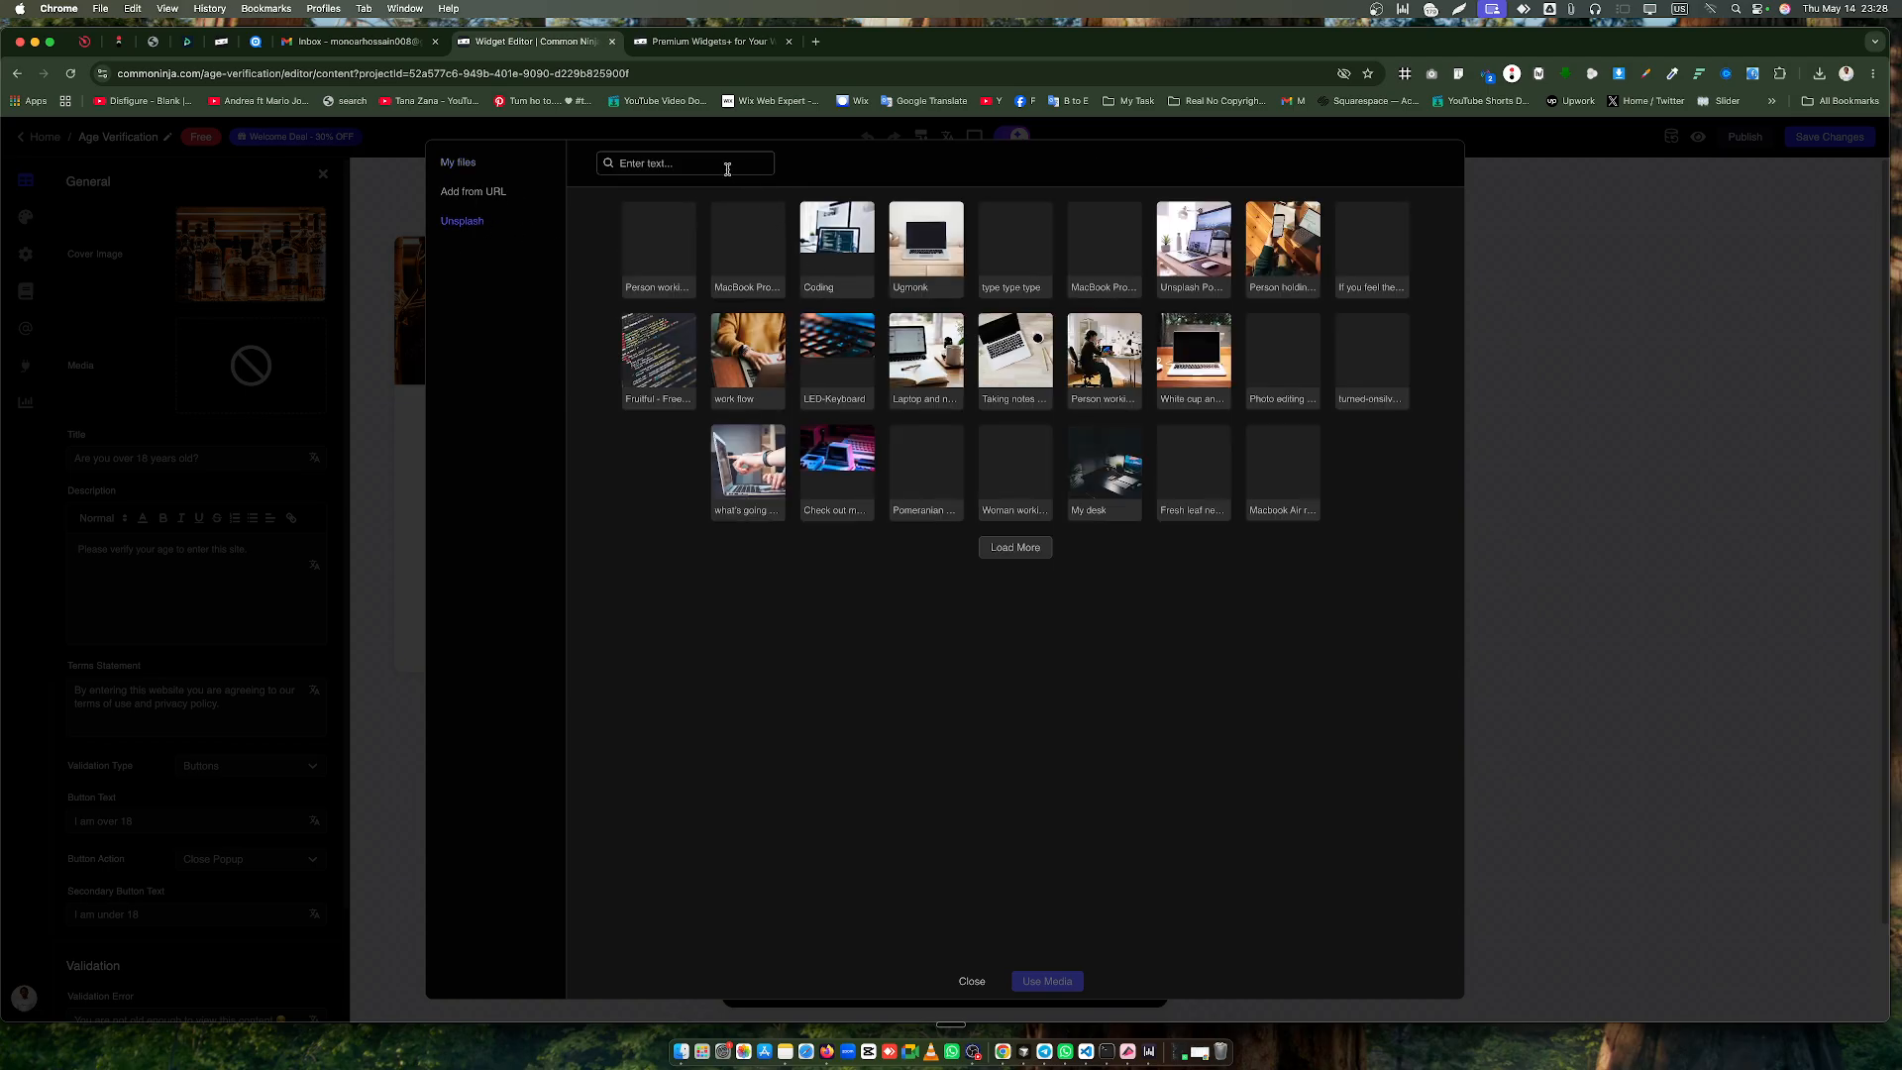
left_click(770, 252)
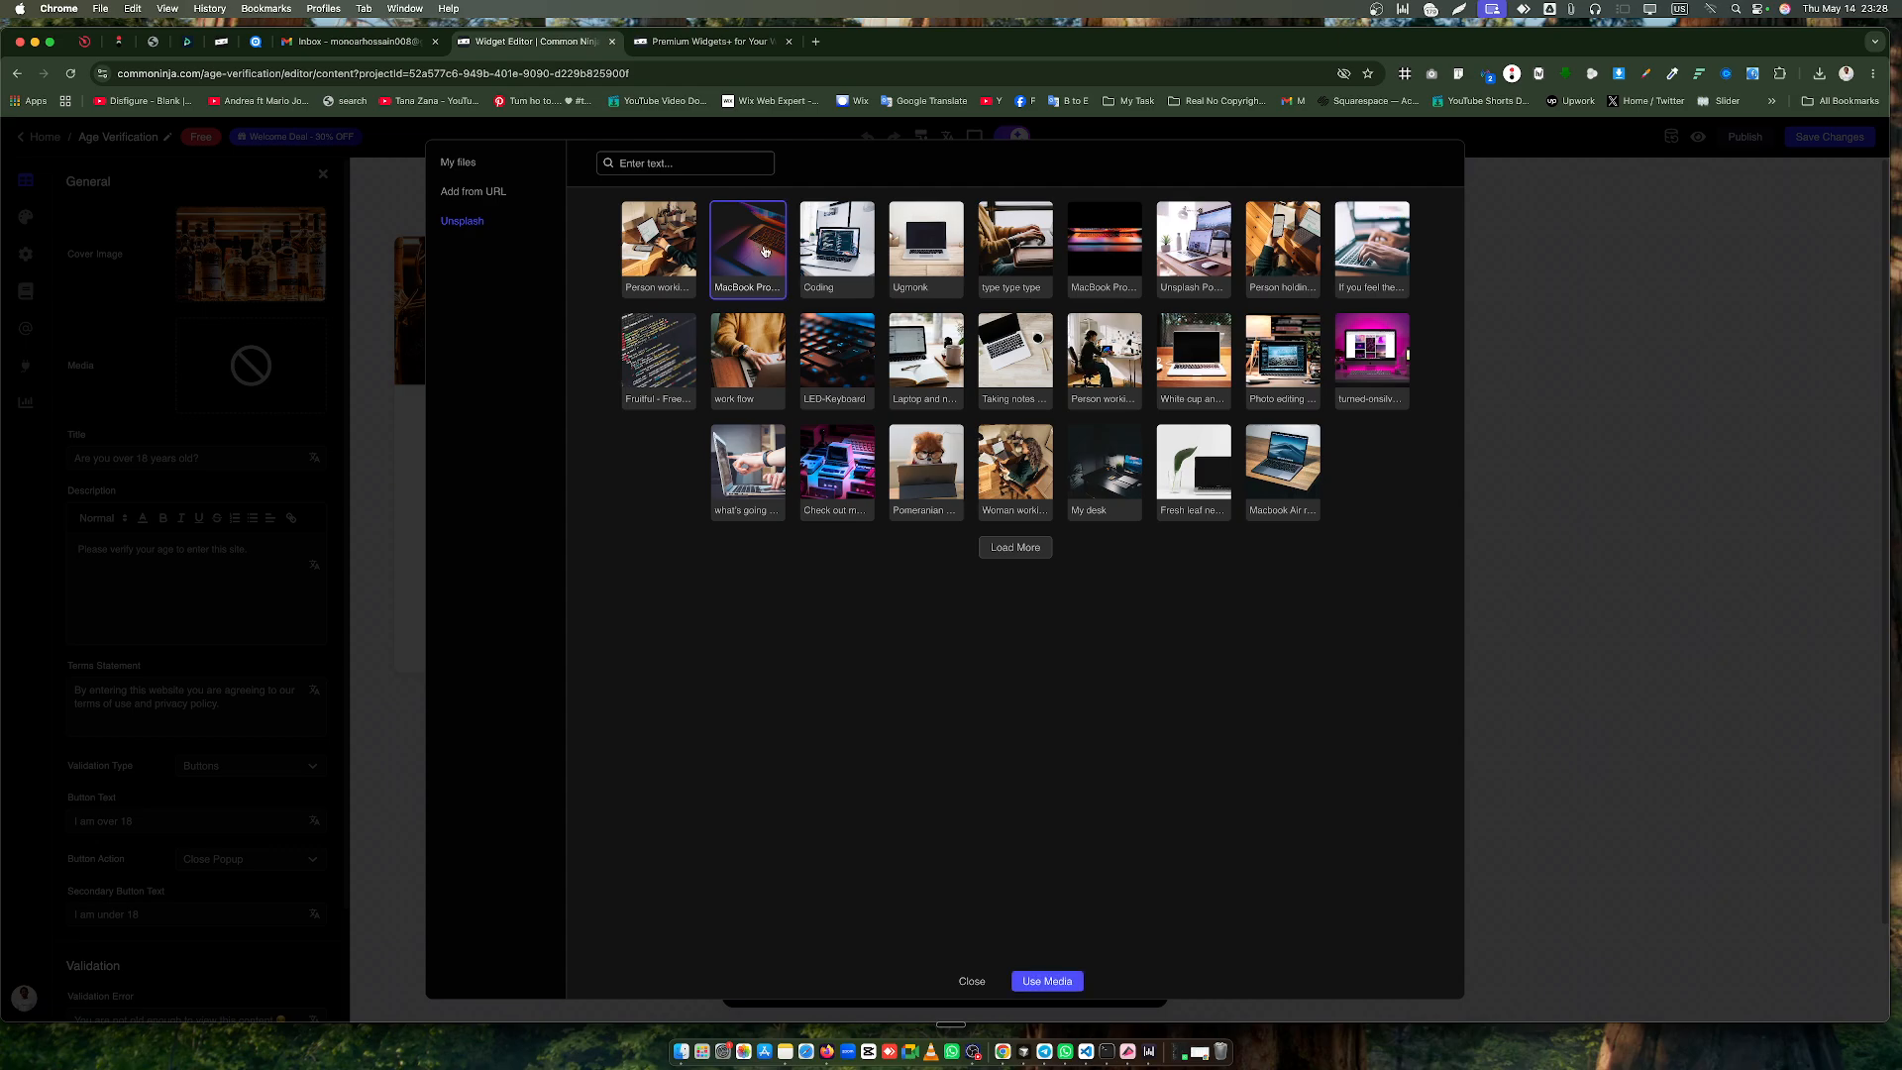
left_click(1053, 980)
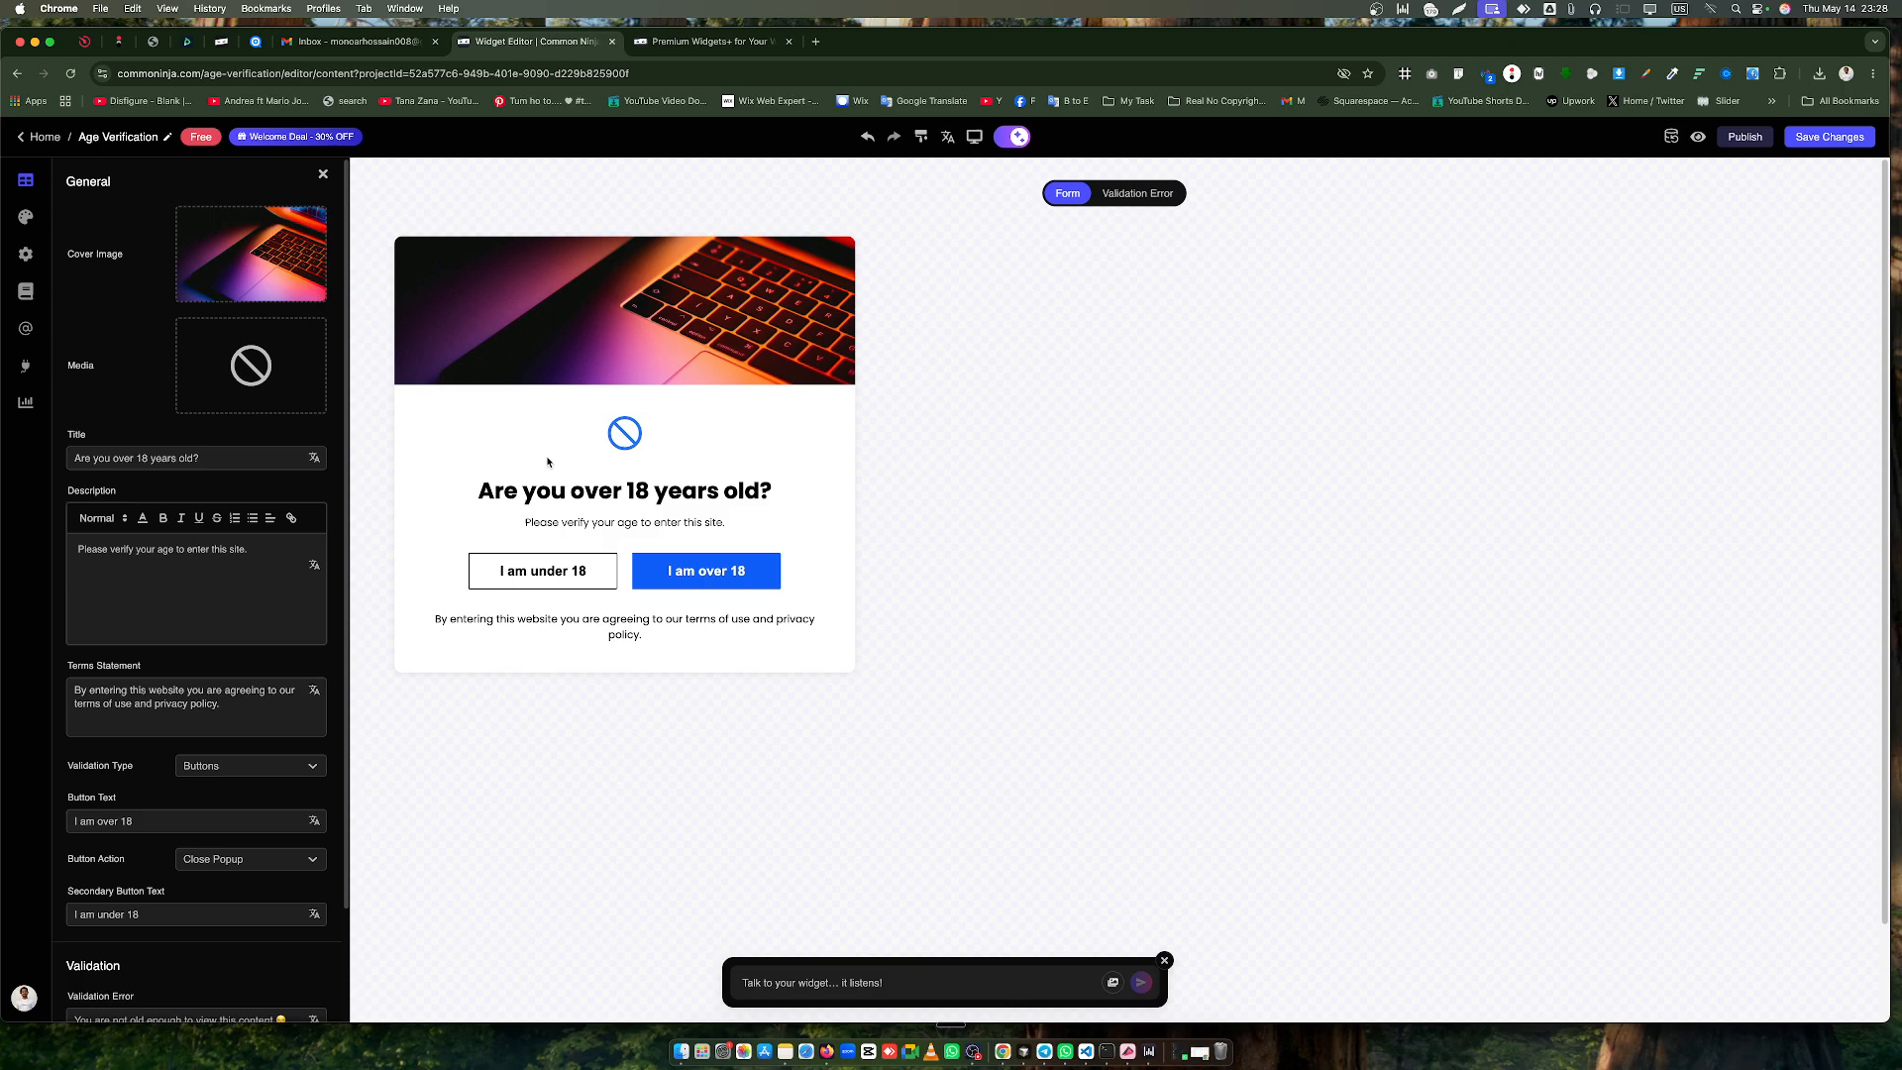
Examine the media options, title, description and terms statement settings and compare them with the widget preview
left_click(271, 375)
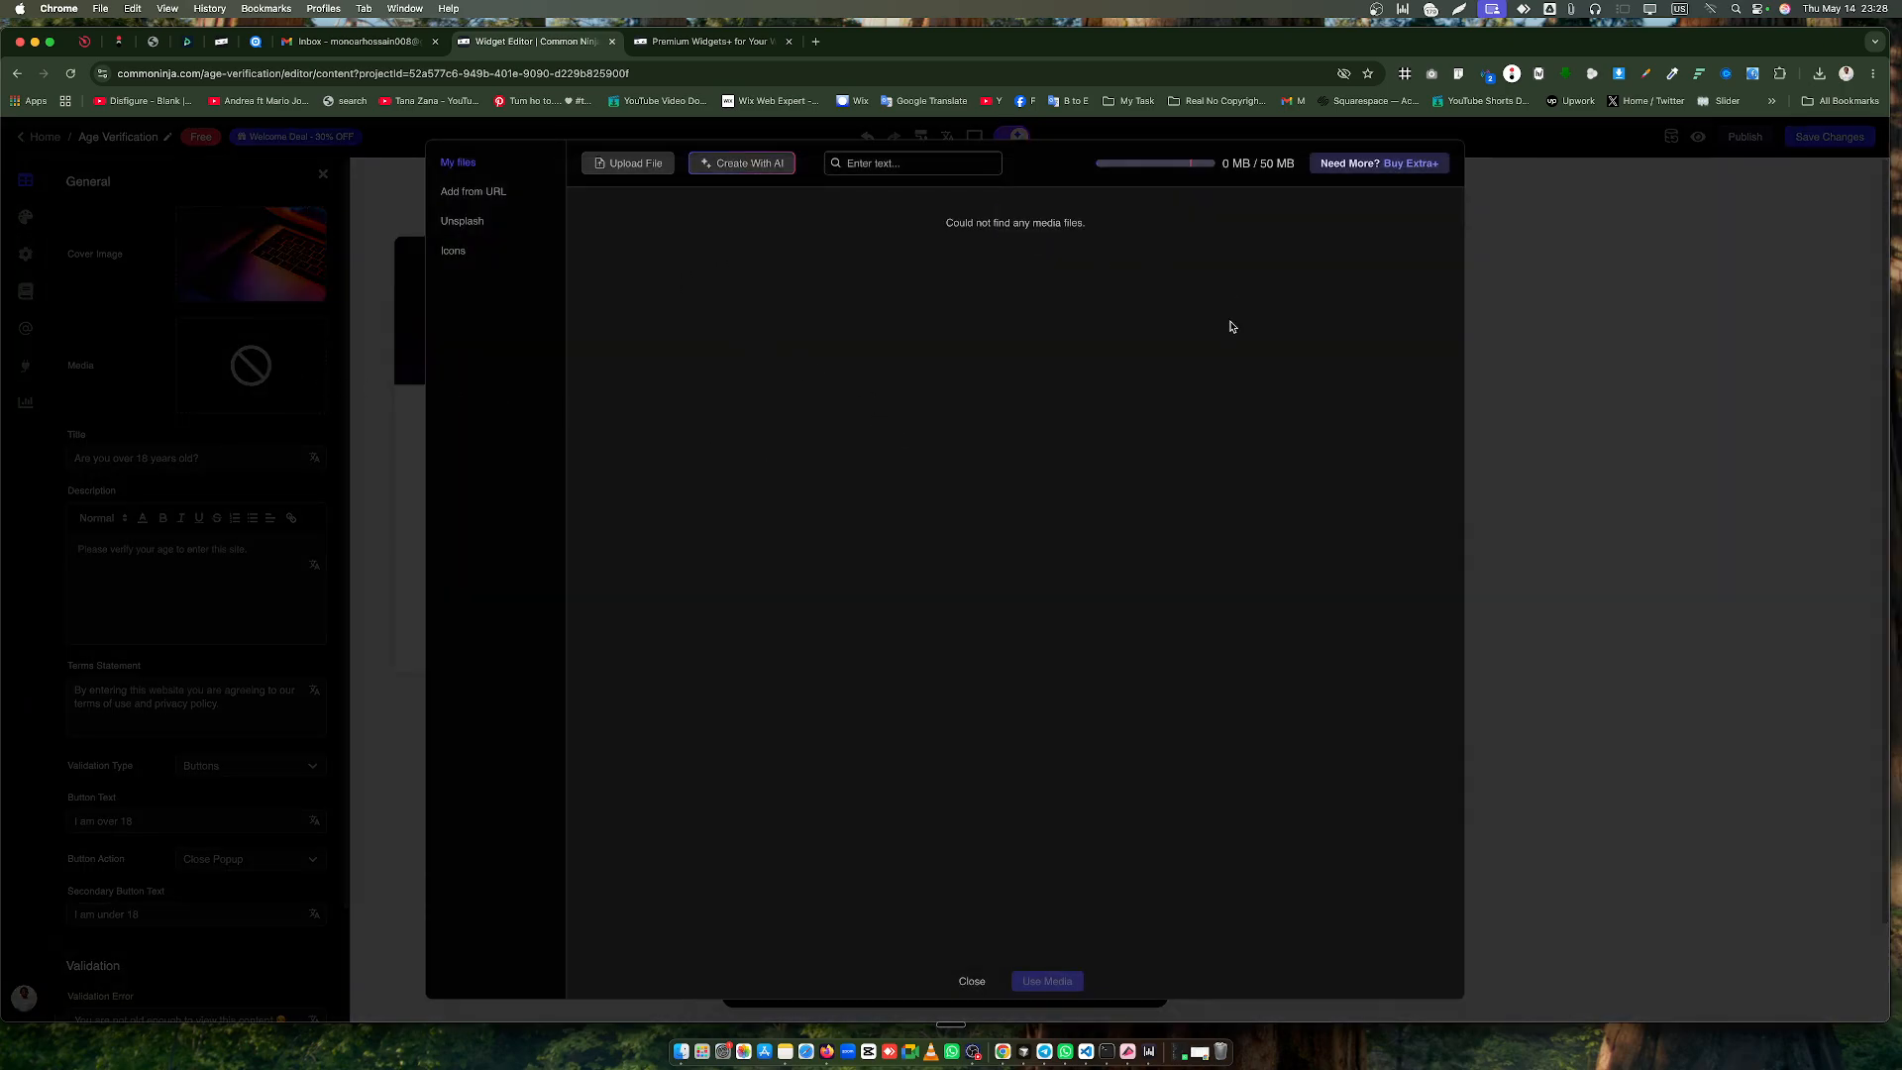
left_click(972, 981)
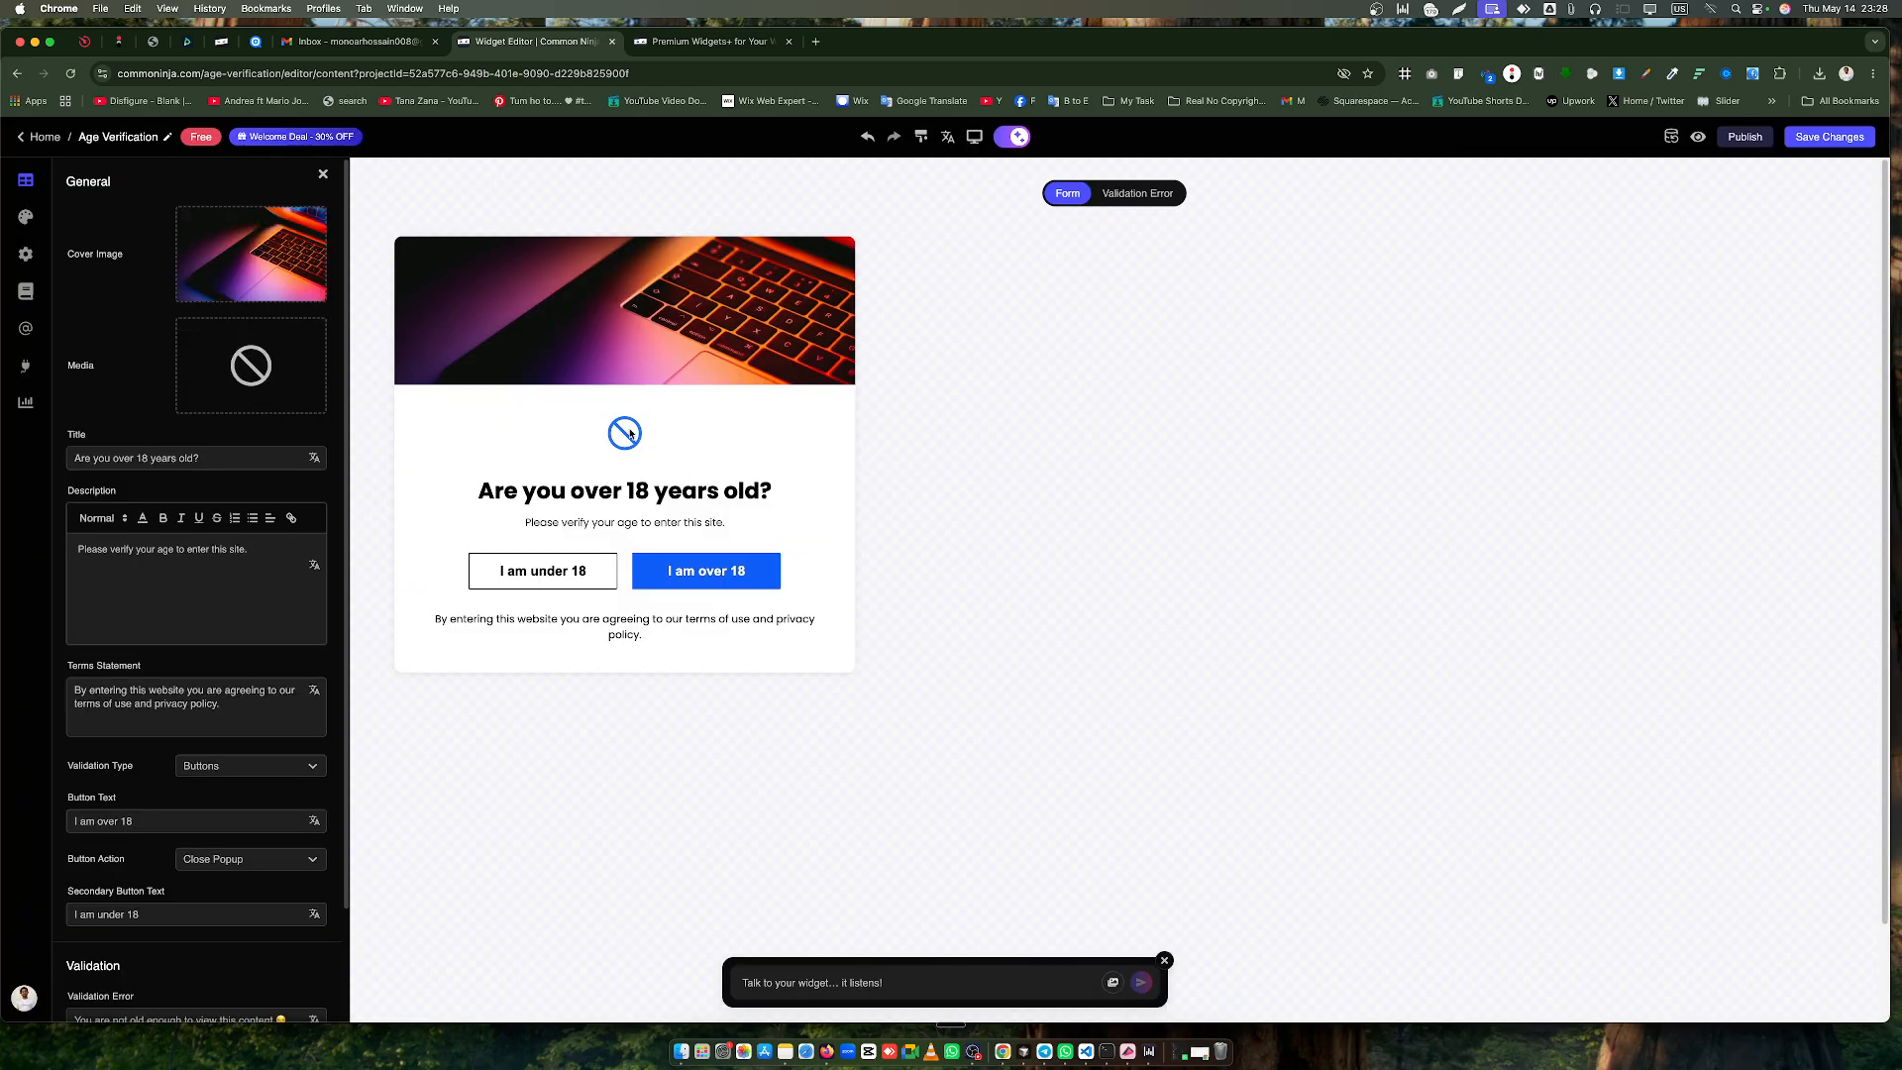
left_click_drag(481, 498, 765, 491)
left_click(624, 506)
left_click_drag(220, 457, 56, 463)
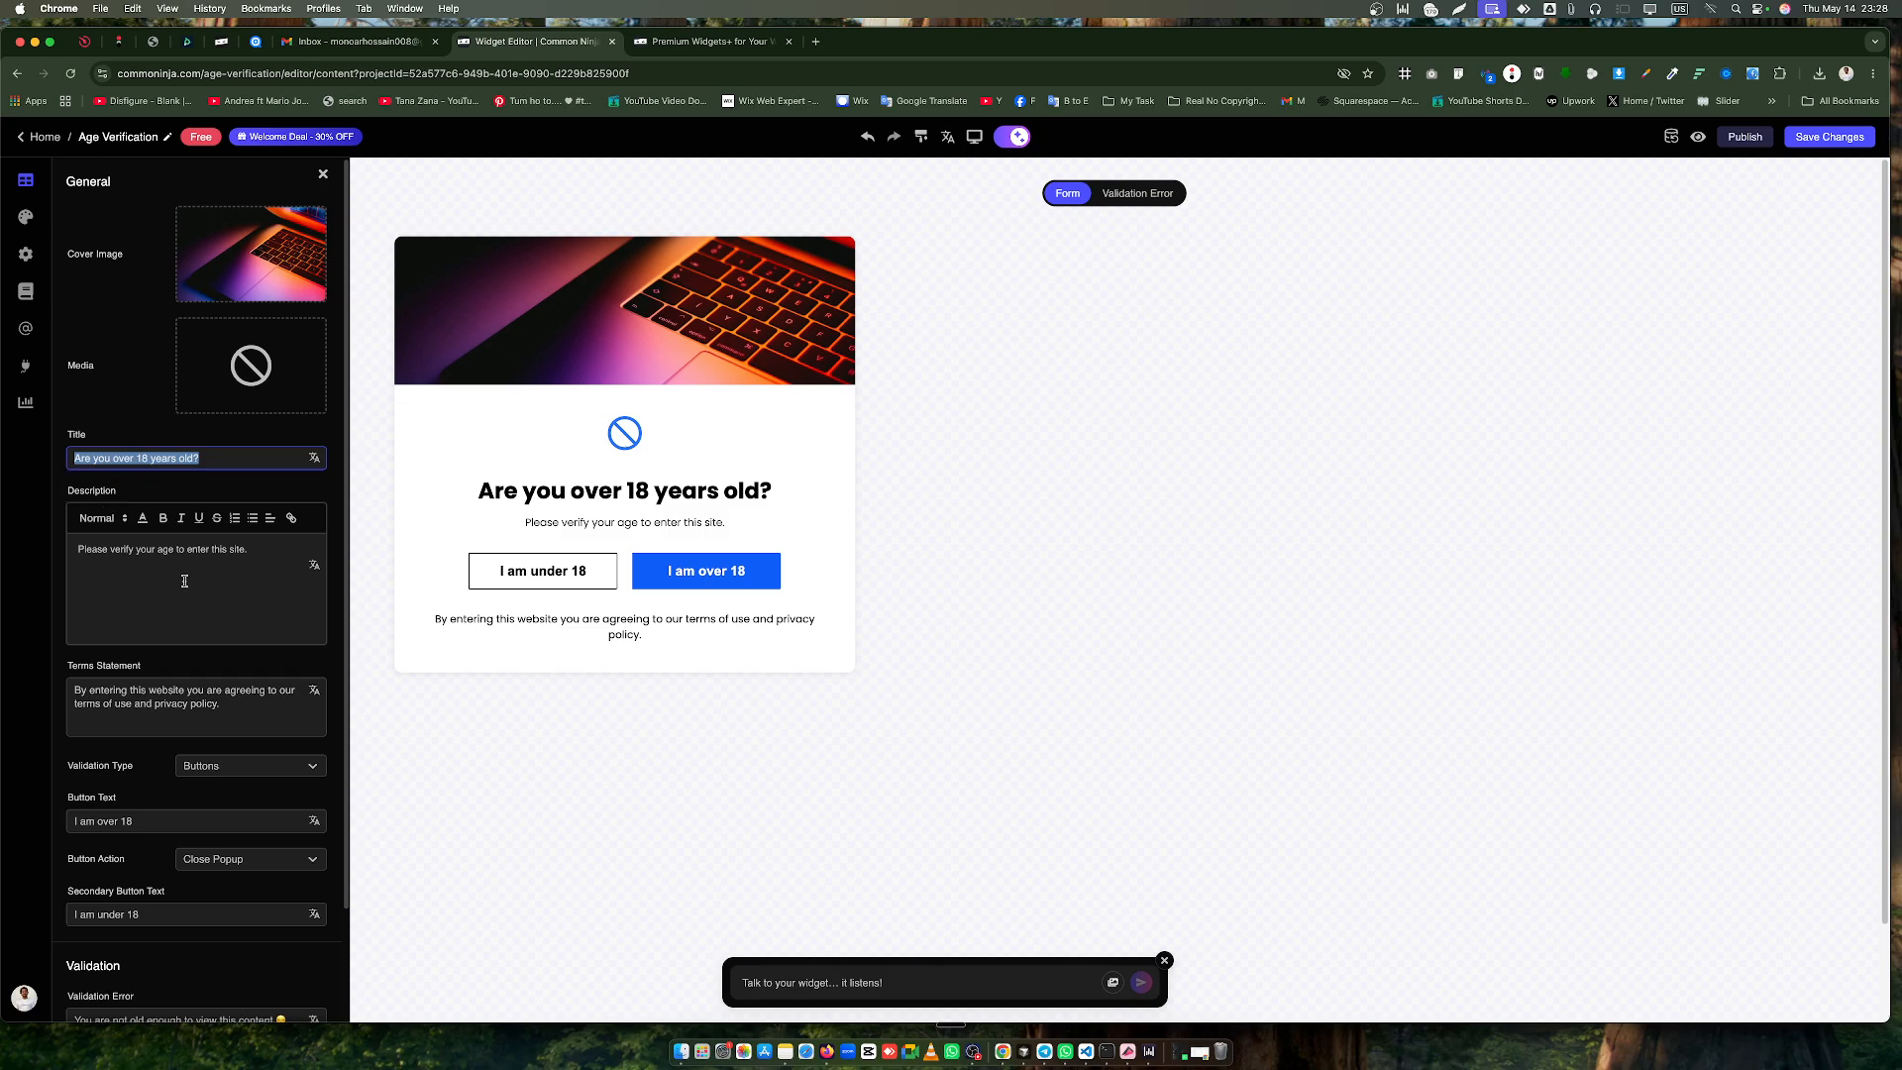
scroll(209, 585, "down", 2)
left_click(80, 478)
left_click_drag(80, 478, 256, 485)
left_click(255, 527)
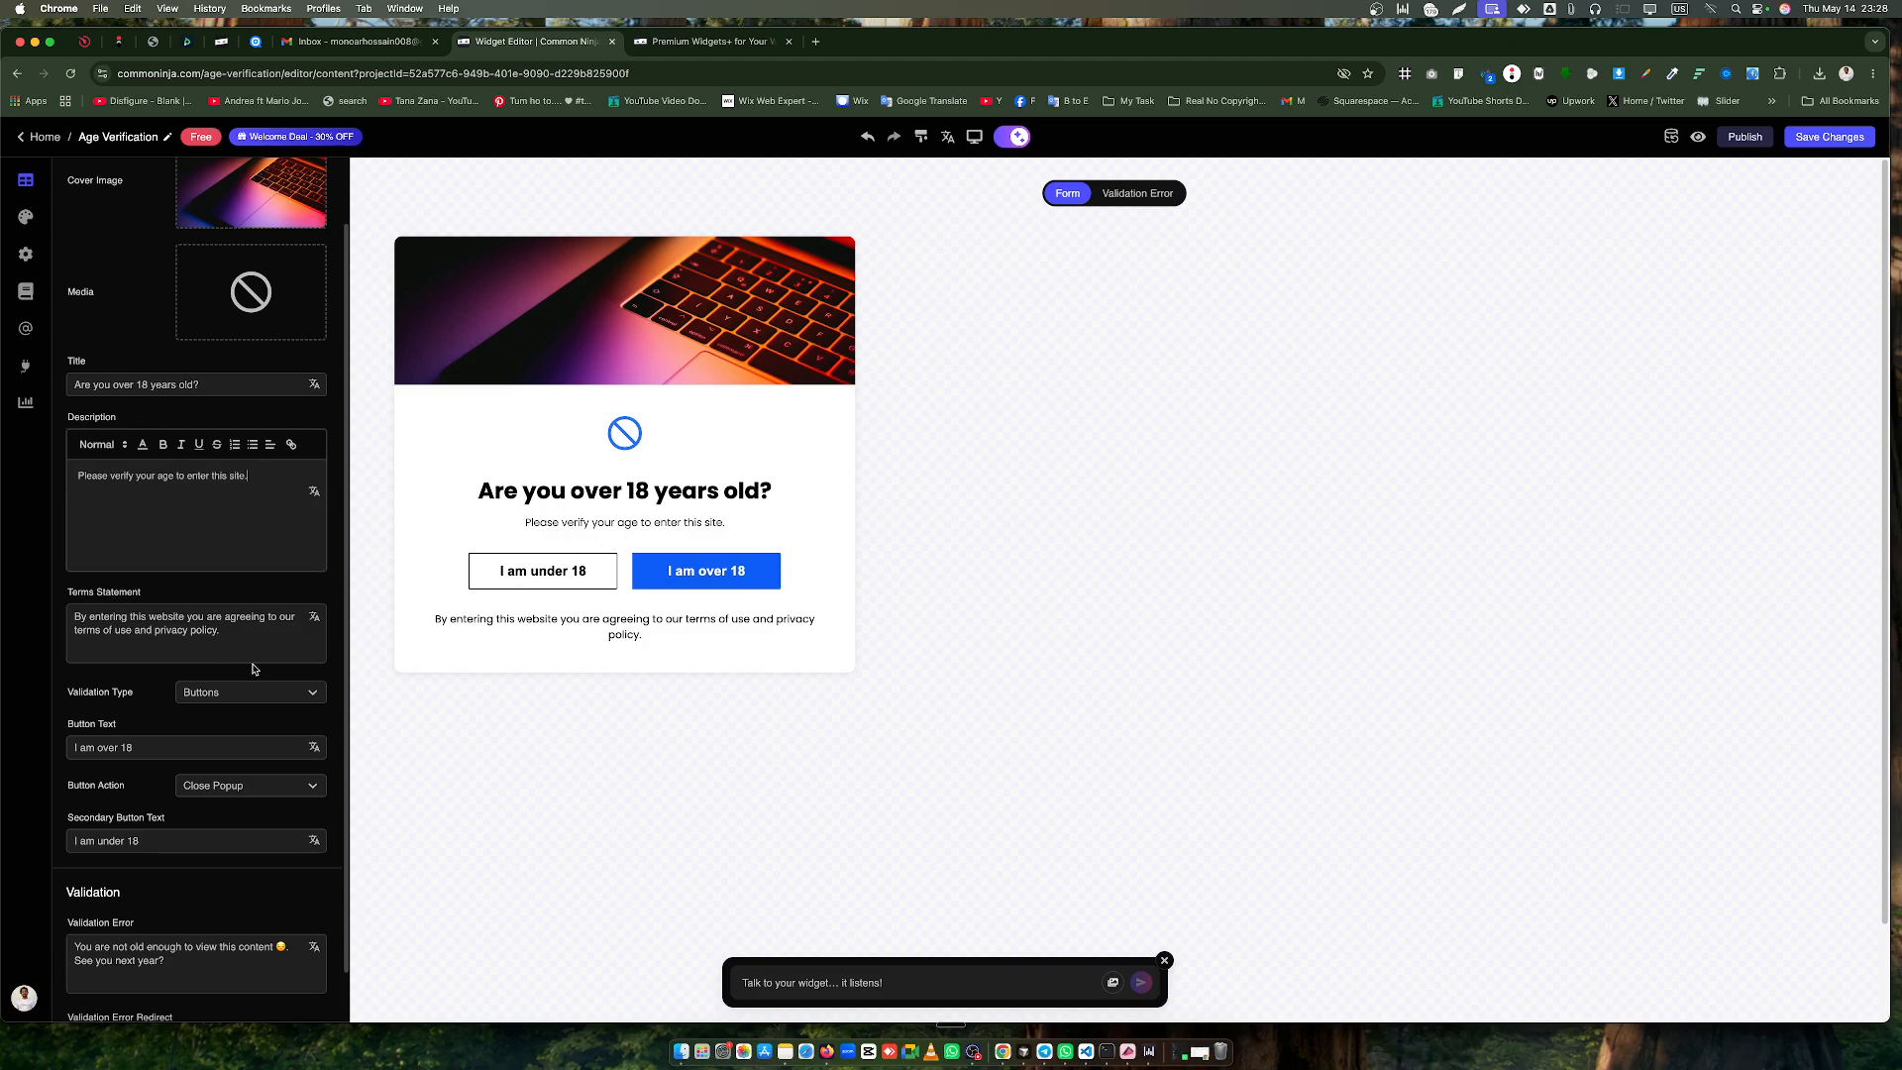
scroll(229, 635, "down", 1)
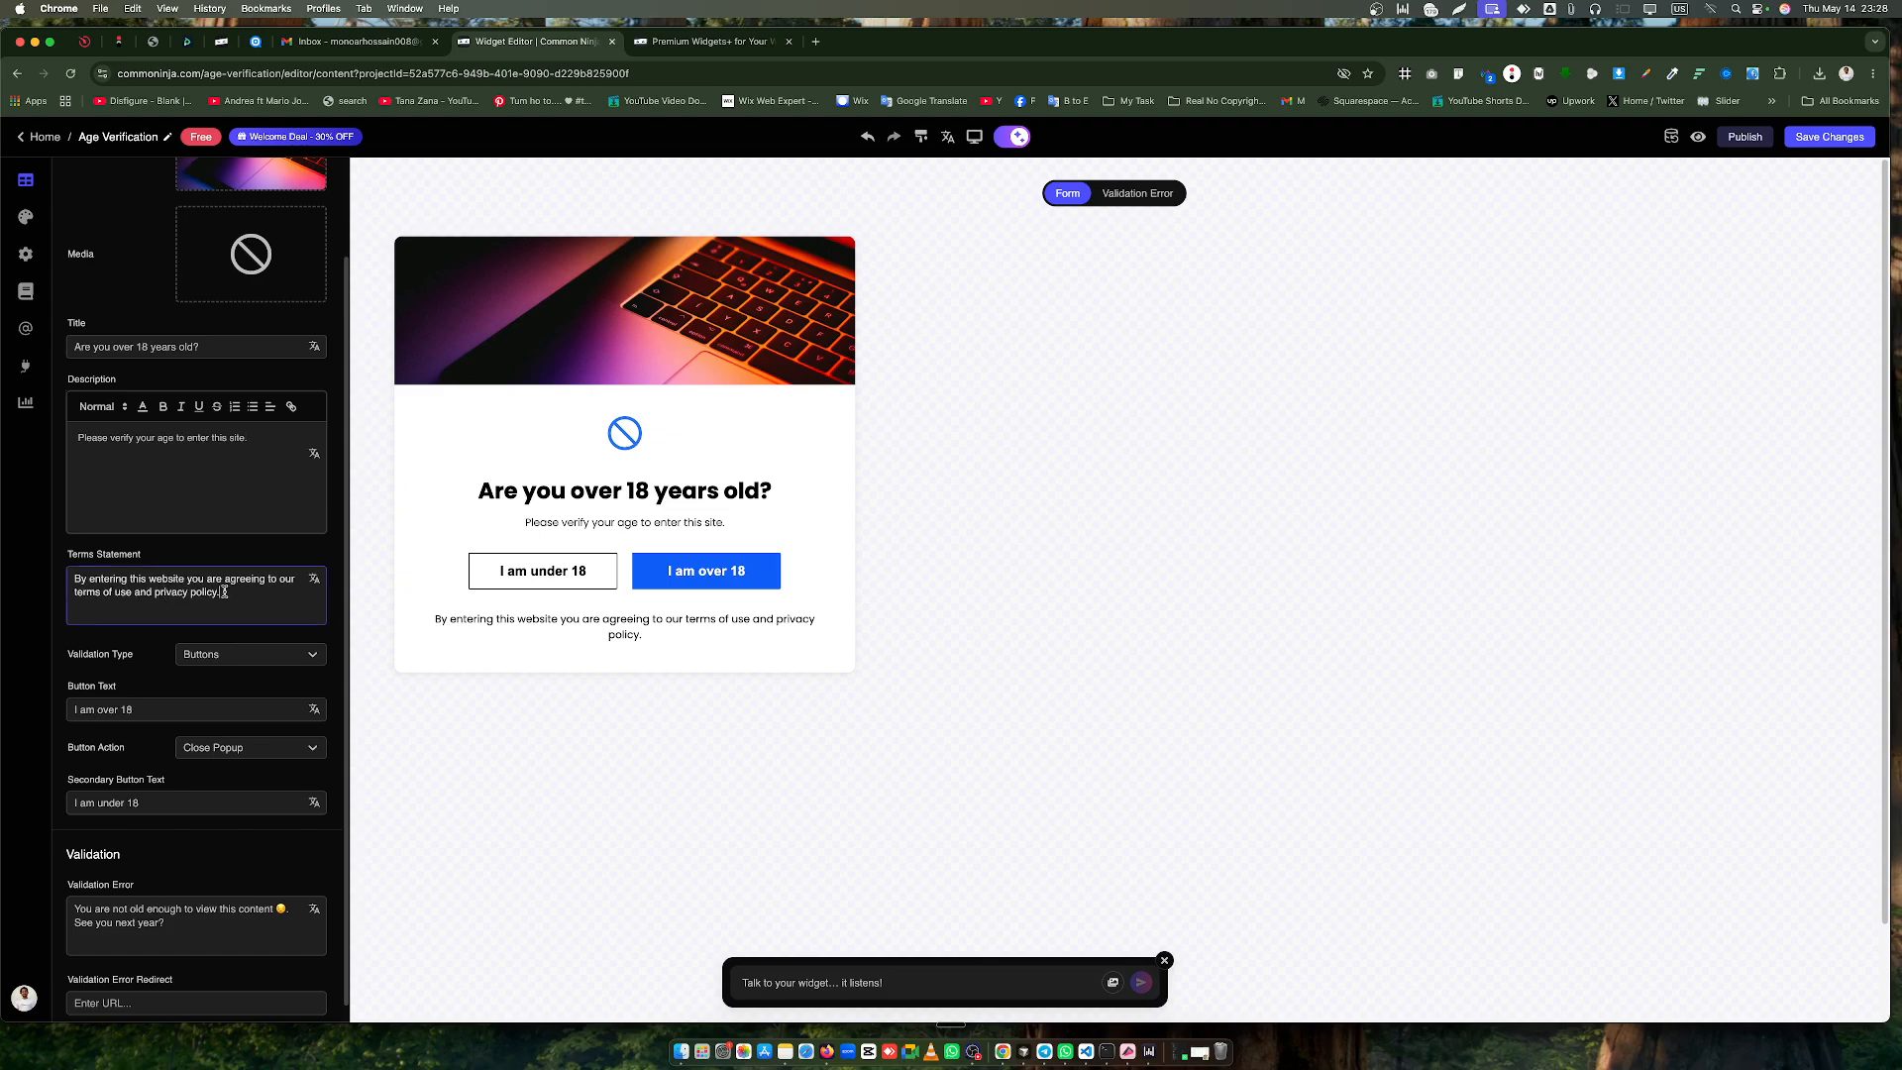
triple_click(242, 592)
left_click(432, 623)
left_click_drag(432, 624, 658, 645)
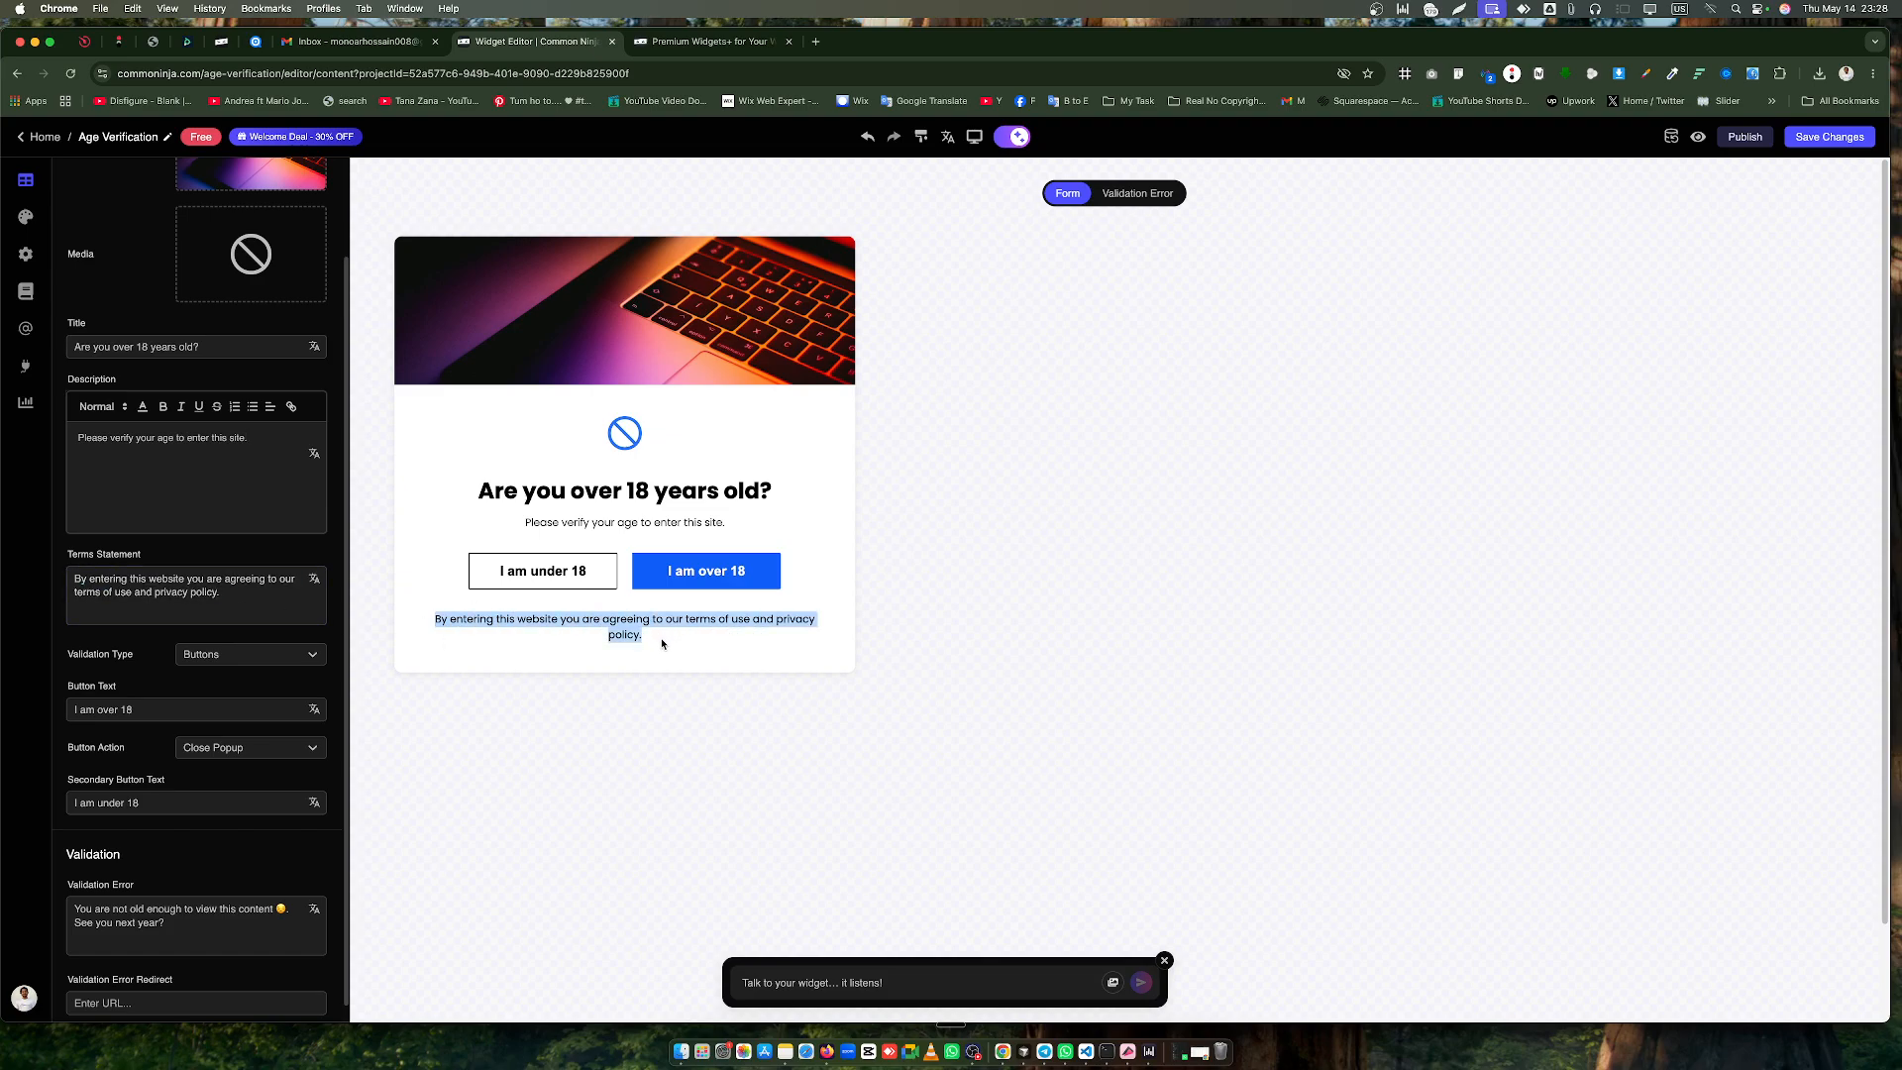
left_click(654, 648)
scroll(124, 648, "down", 1)
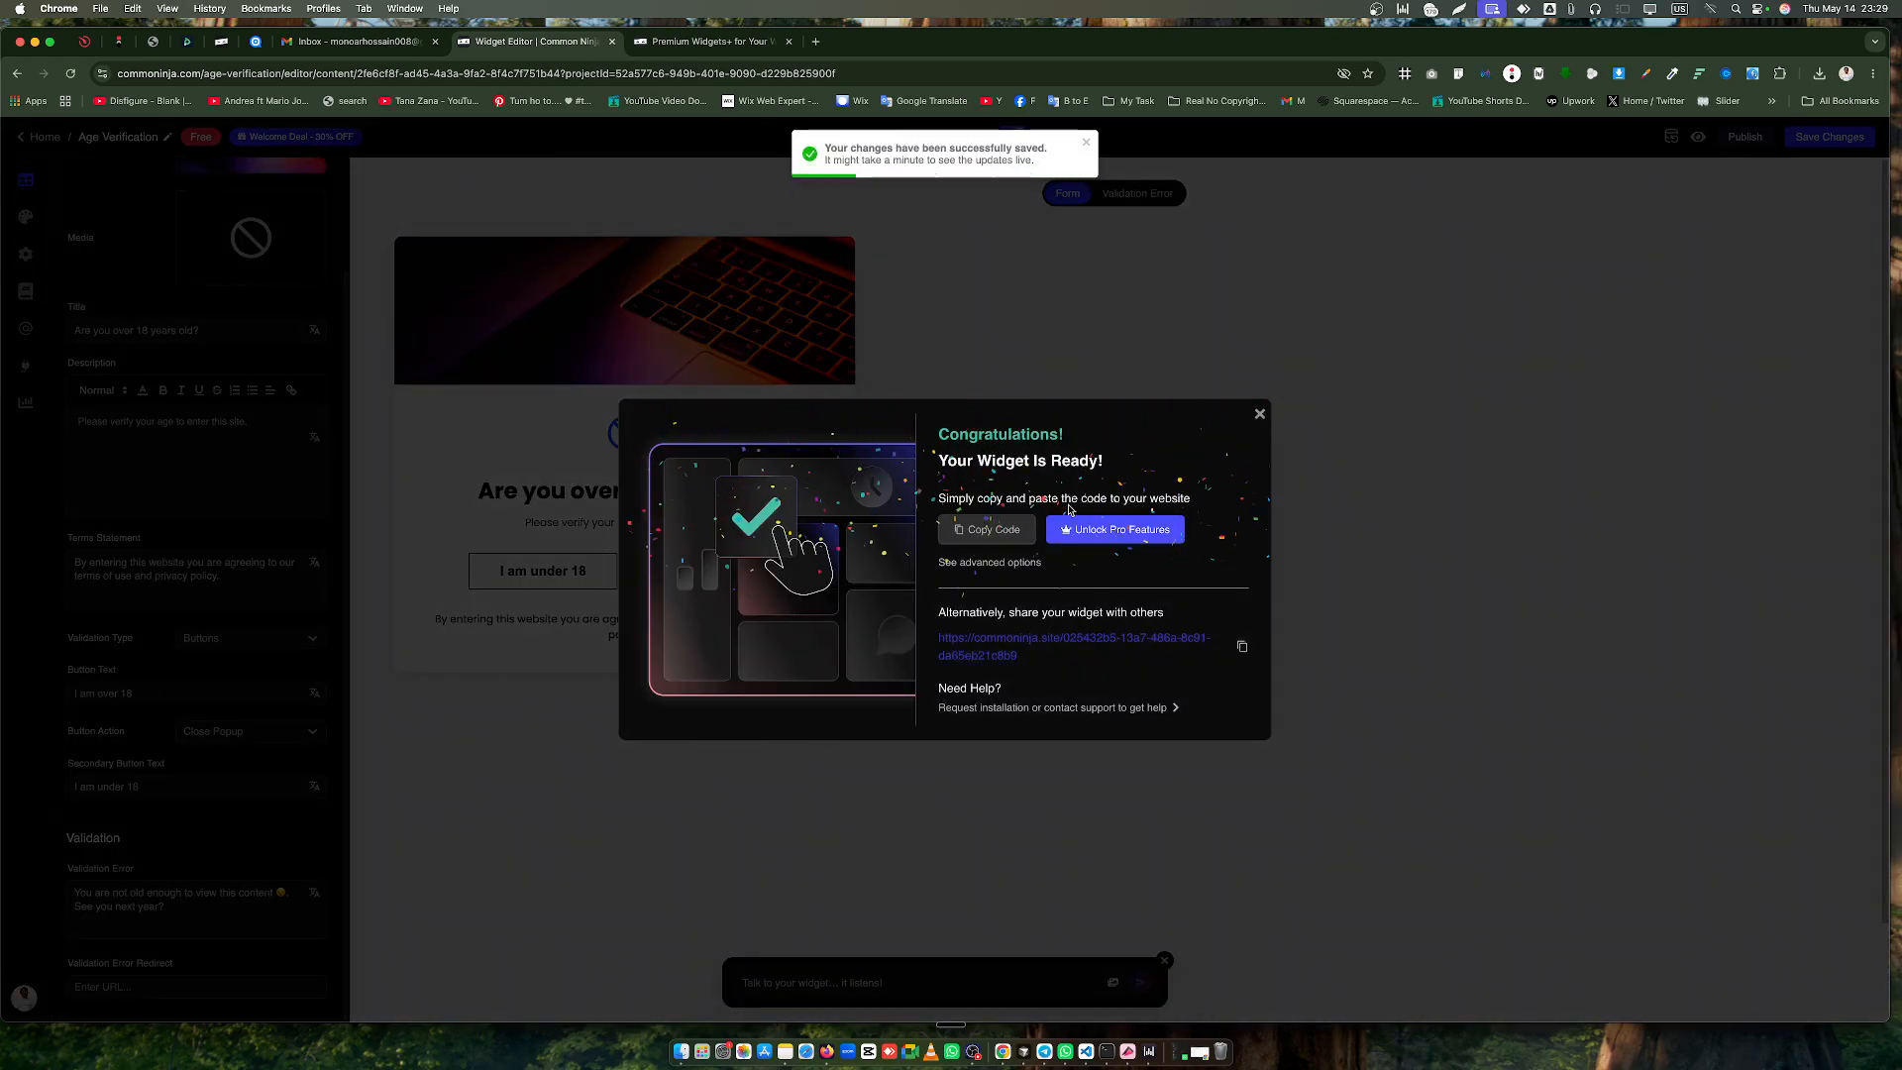
Copy the widget's share link, load it in a new browser tab and dismiss the preview page's banner
left_click(1242, 646)
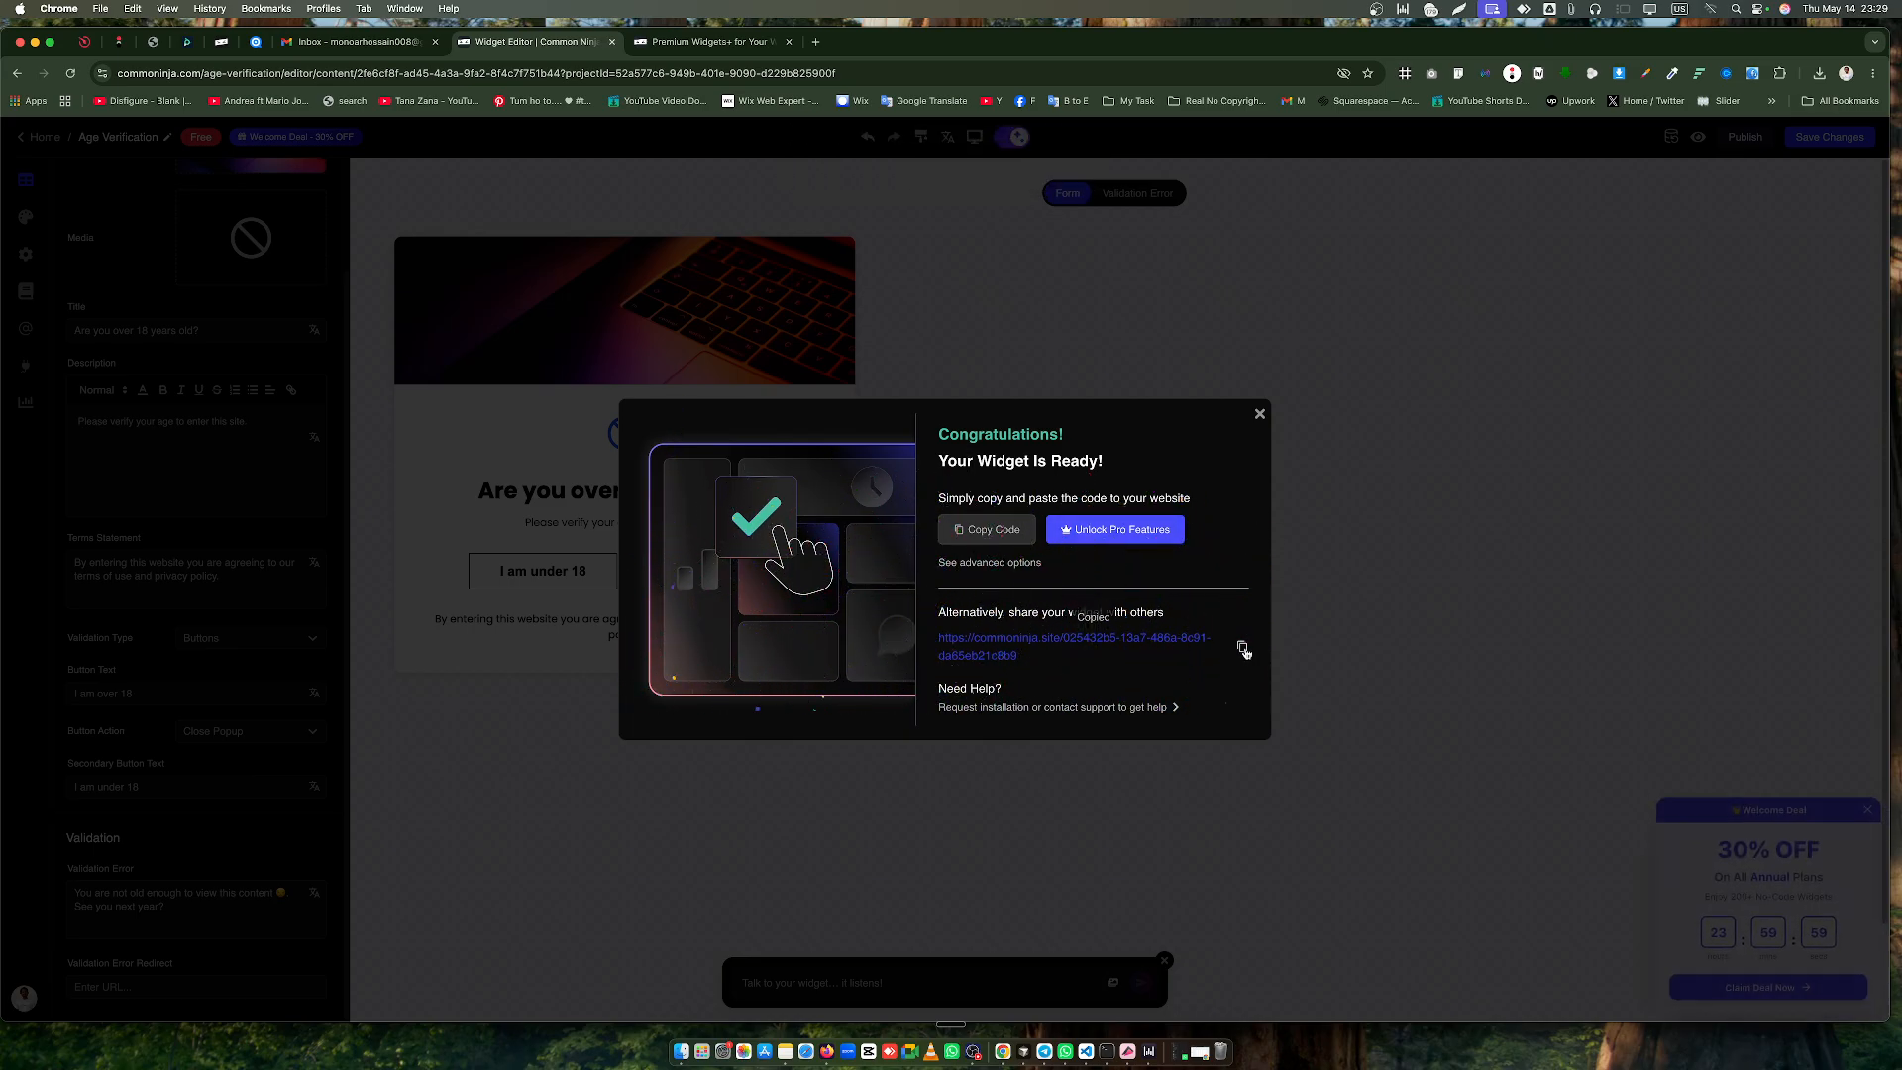
left_click(815, 42)
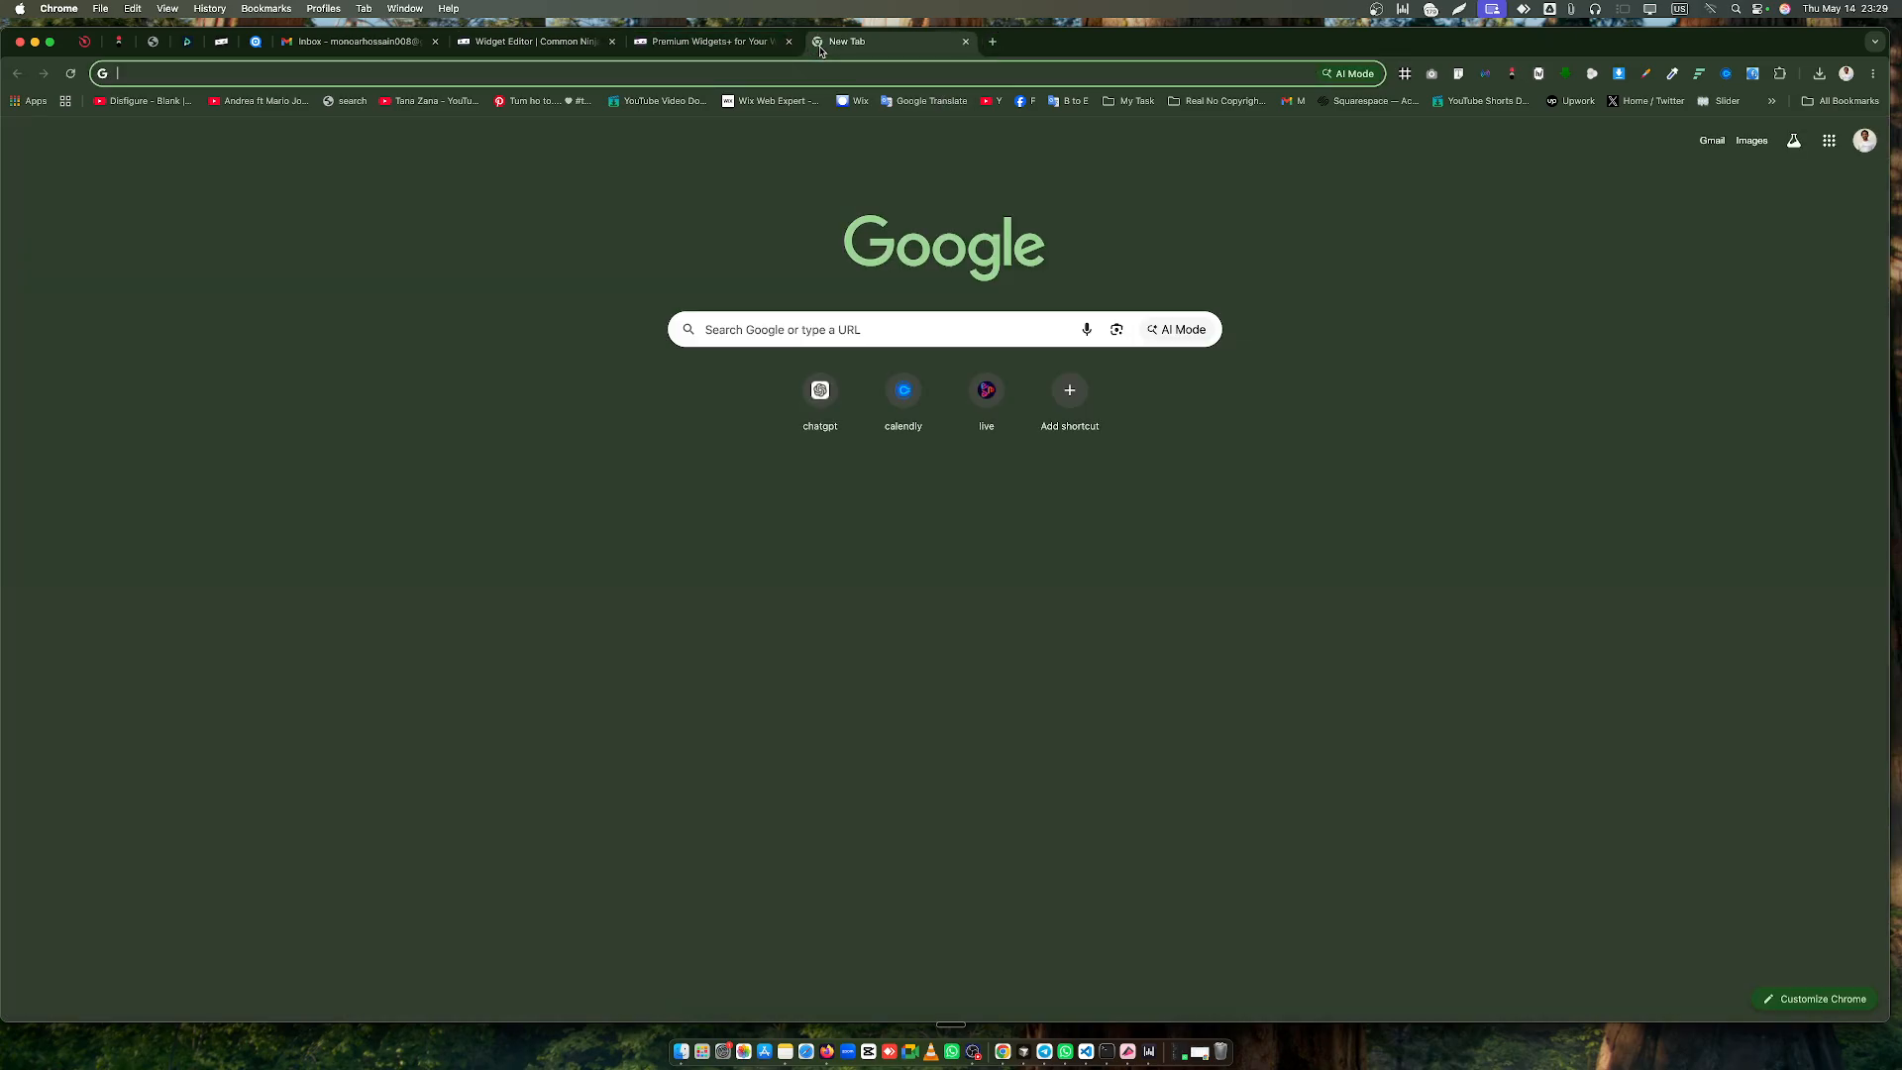
key("super+v")
key("Return")
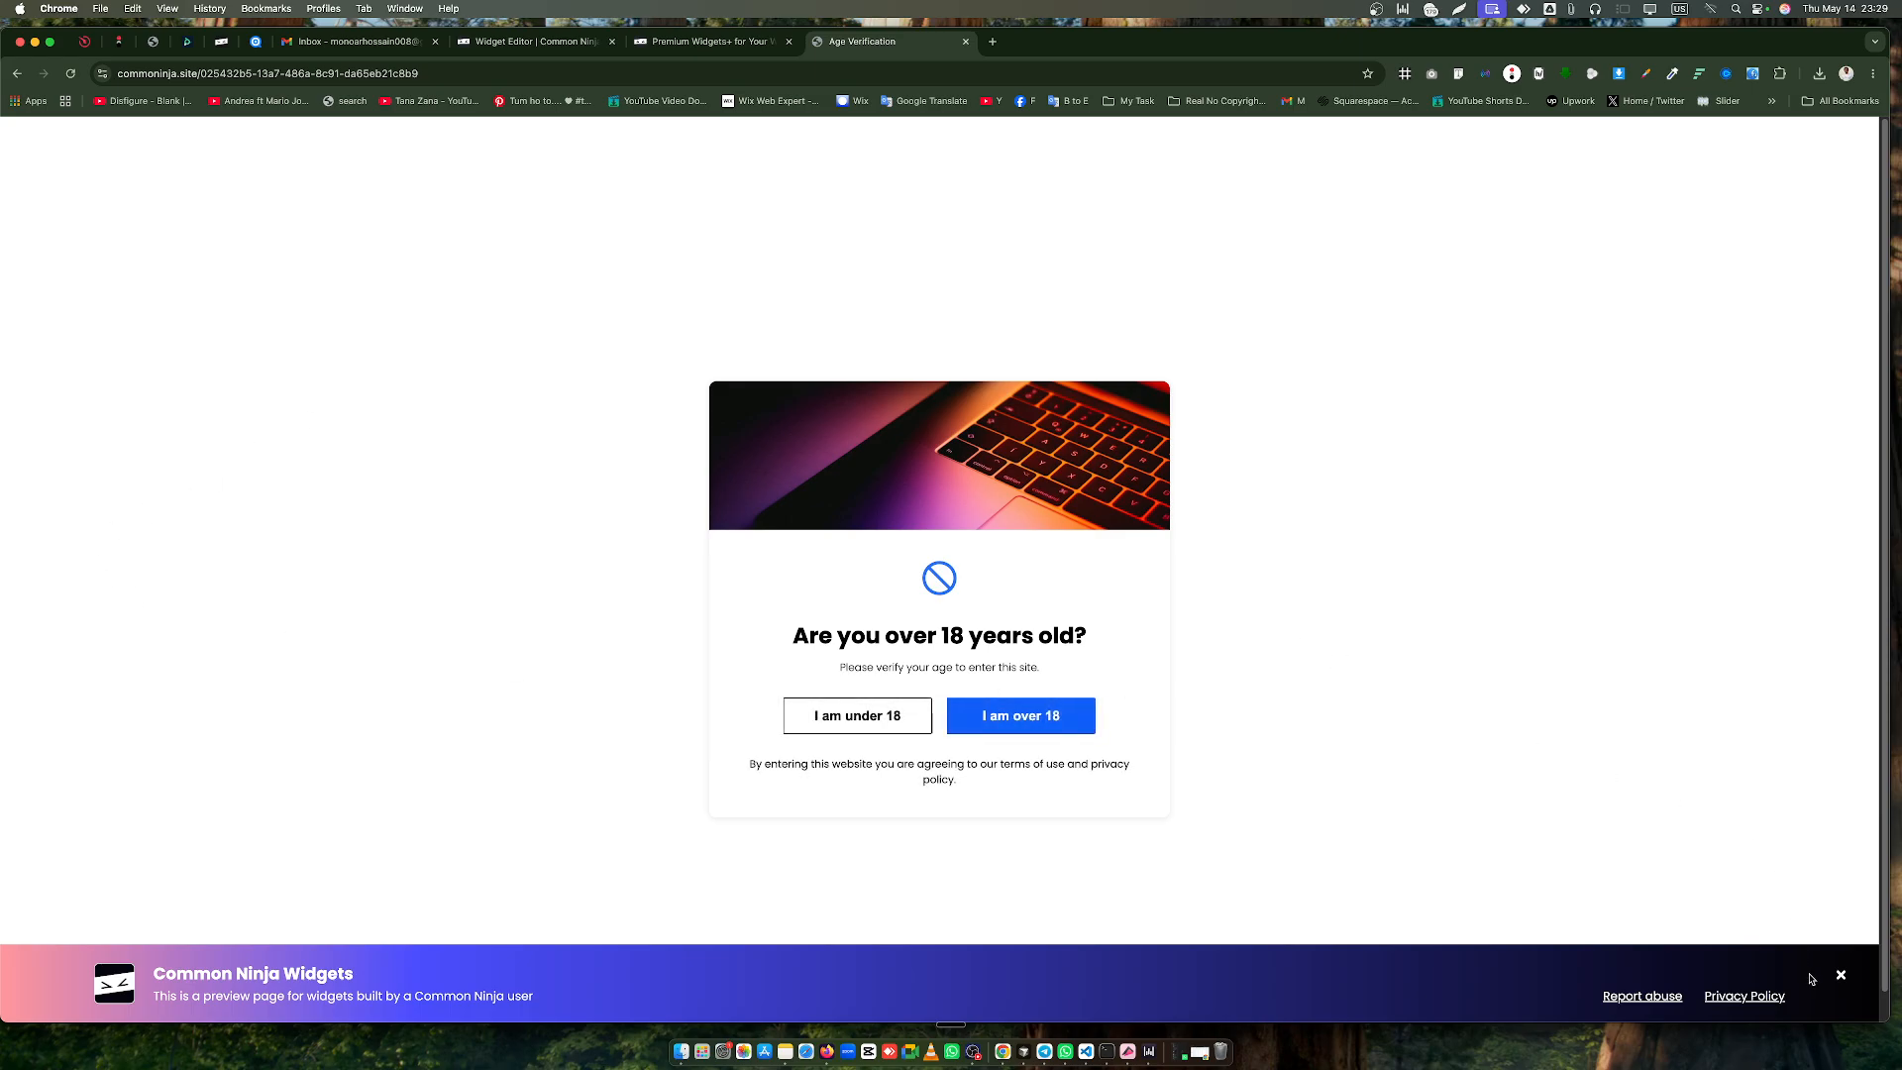
left_click(1841, 975)
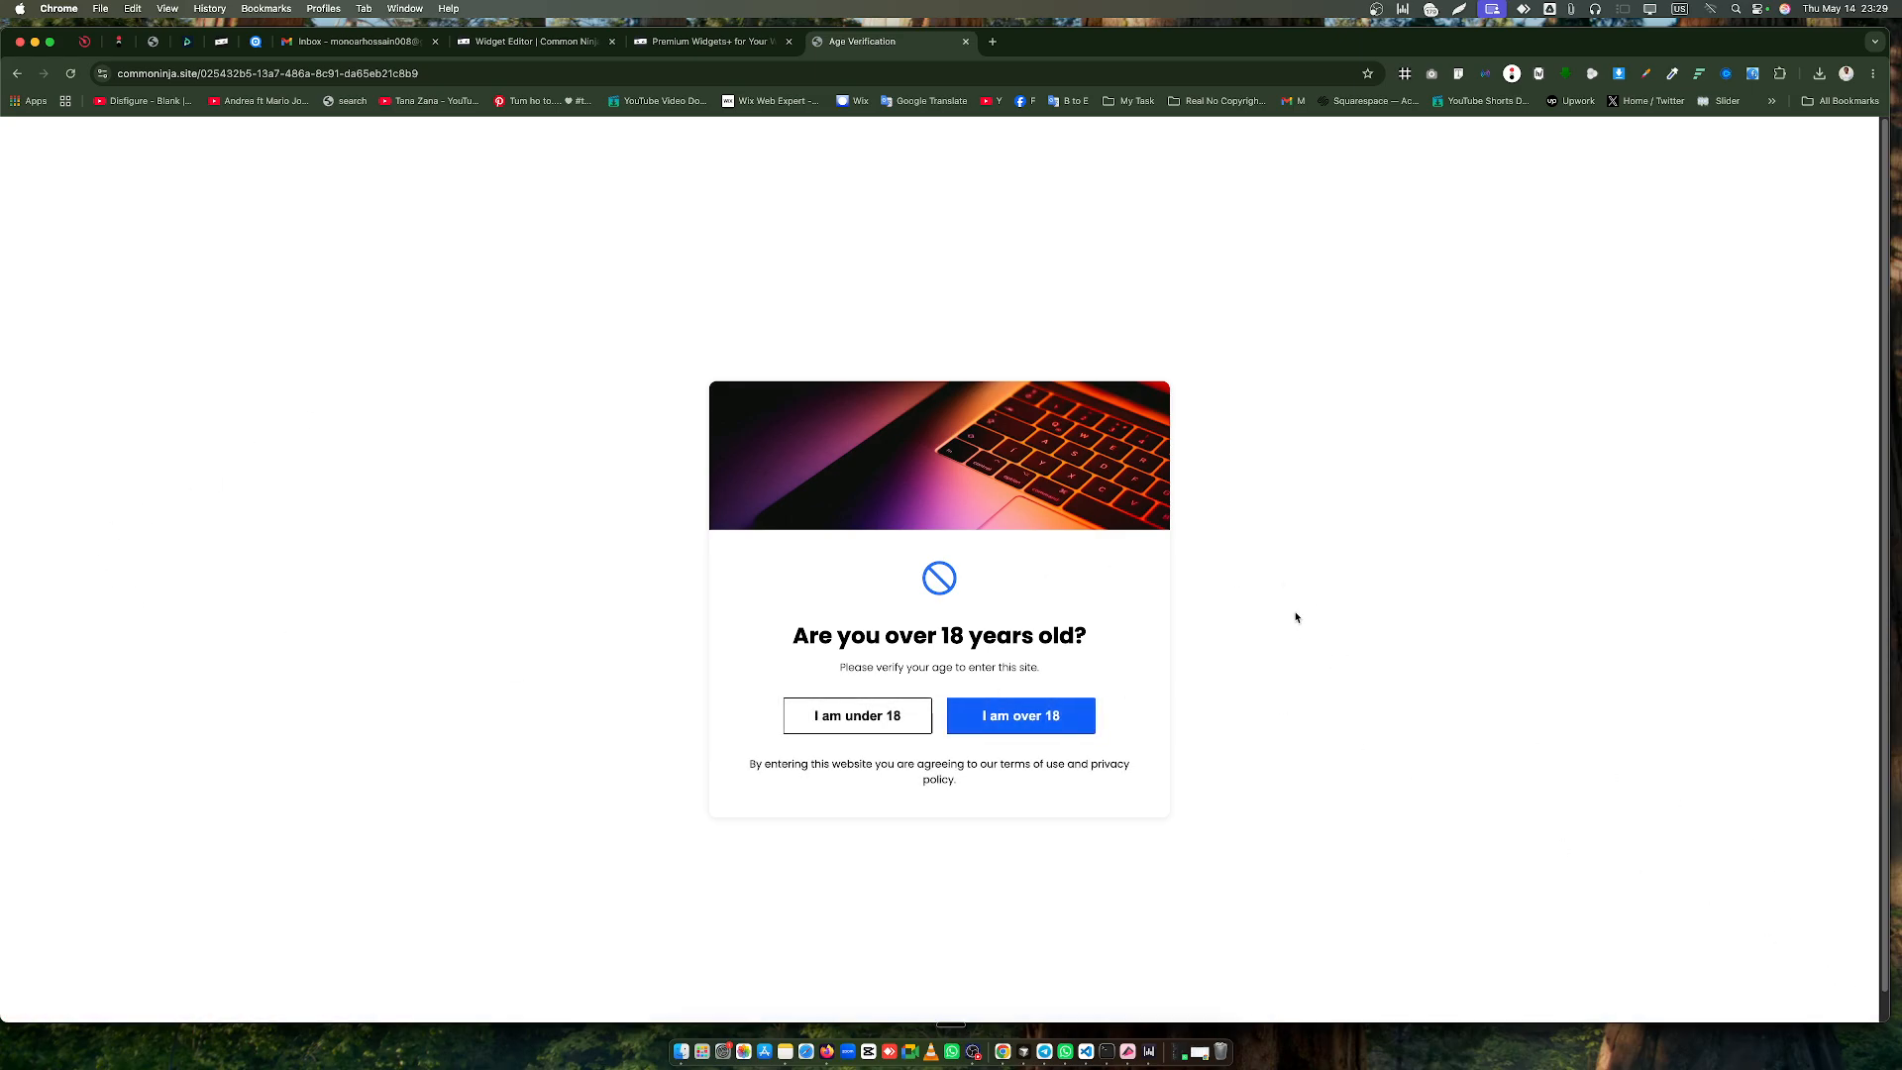
Test the "I am under 18" answer on the live preview page, highlight the validation message and reload the page
left_click(880, 724)
left_click_drag(785, 710, 1017, 736)
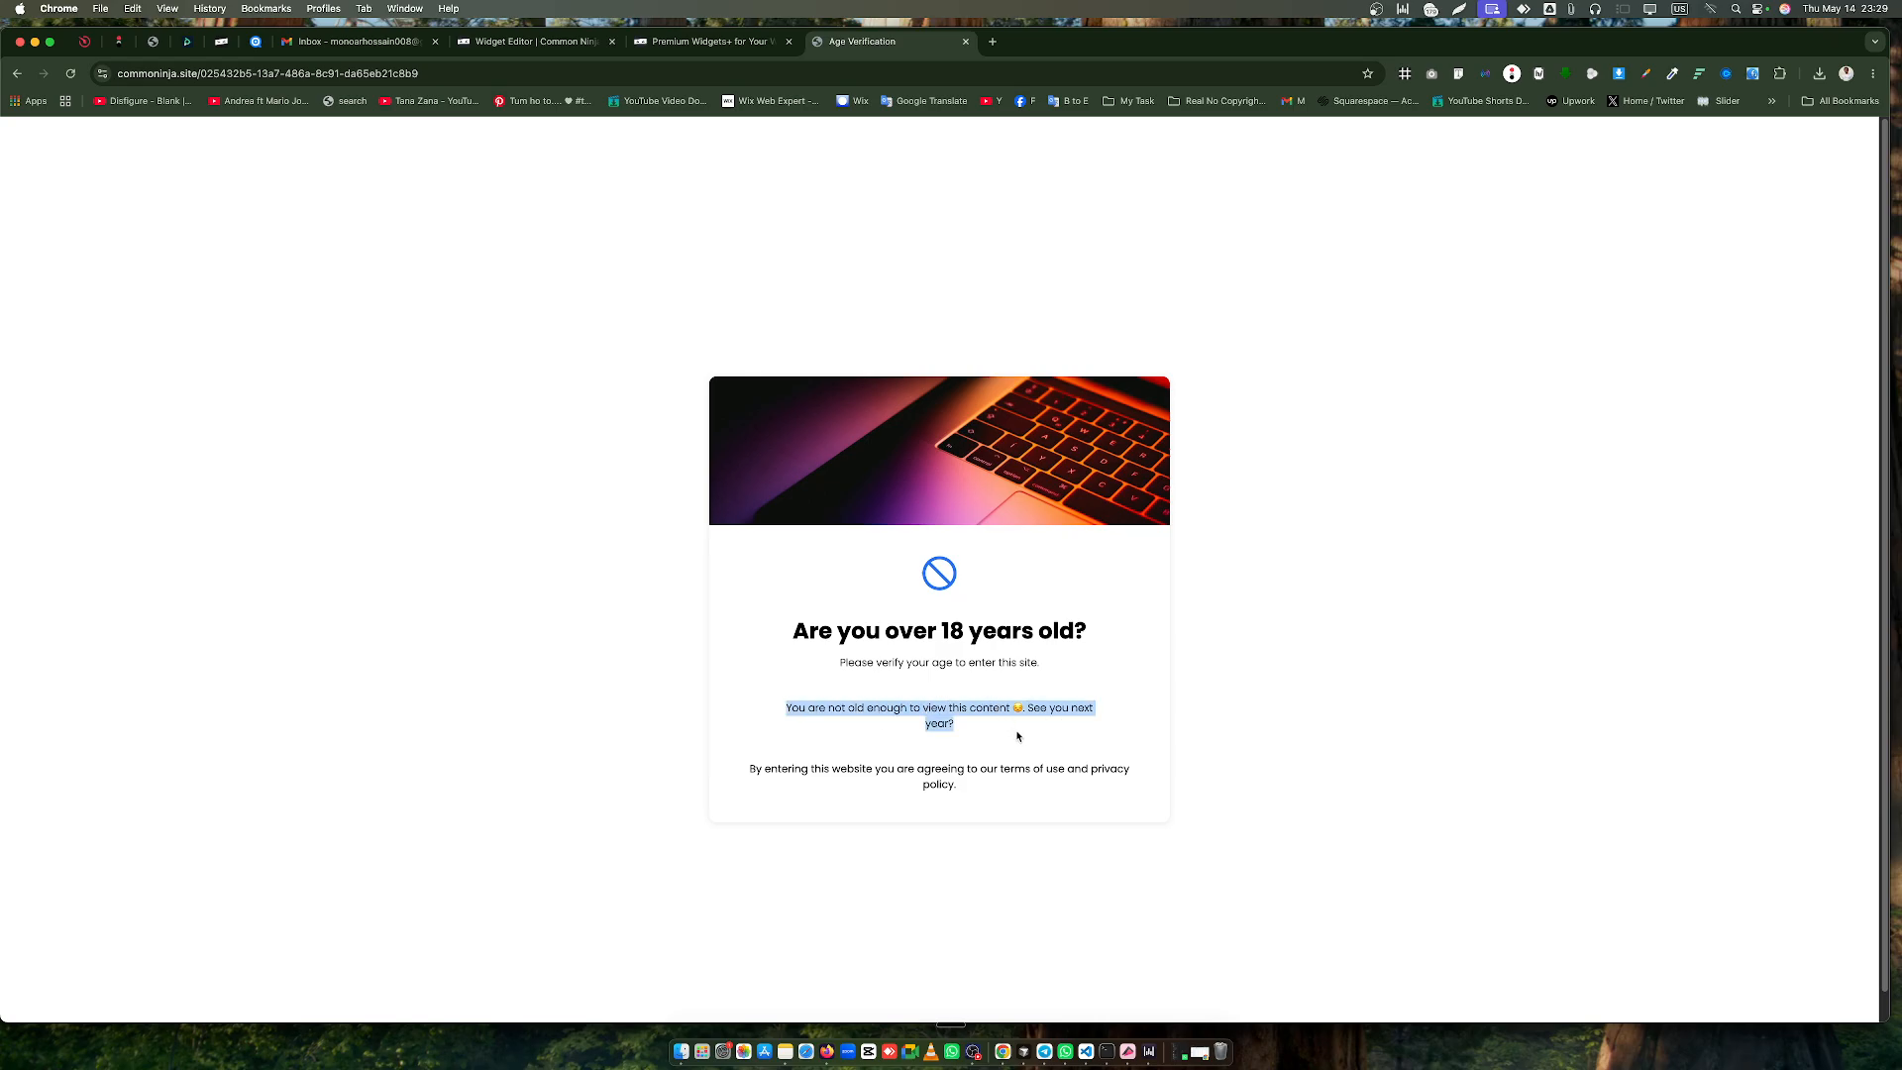
left_click(70, 74)
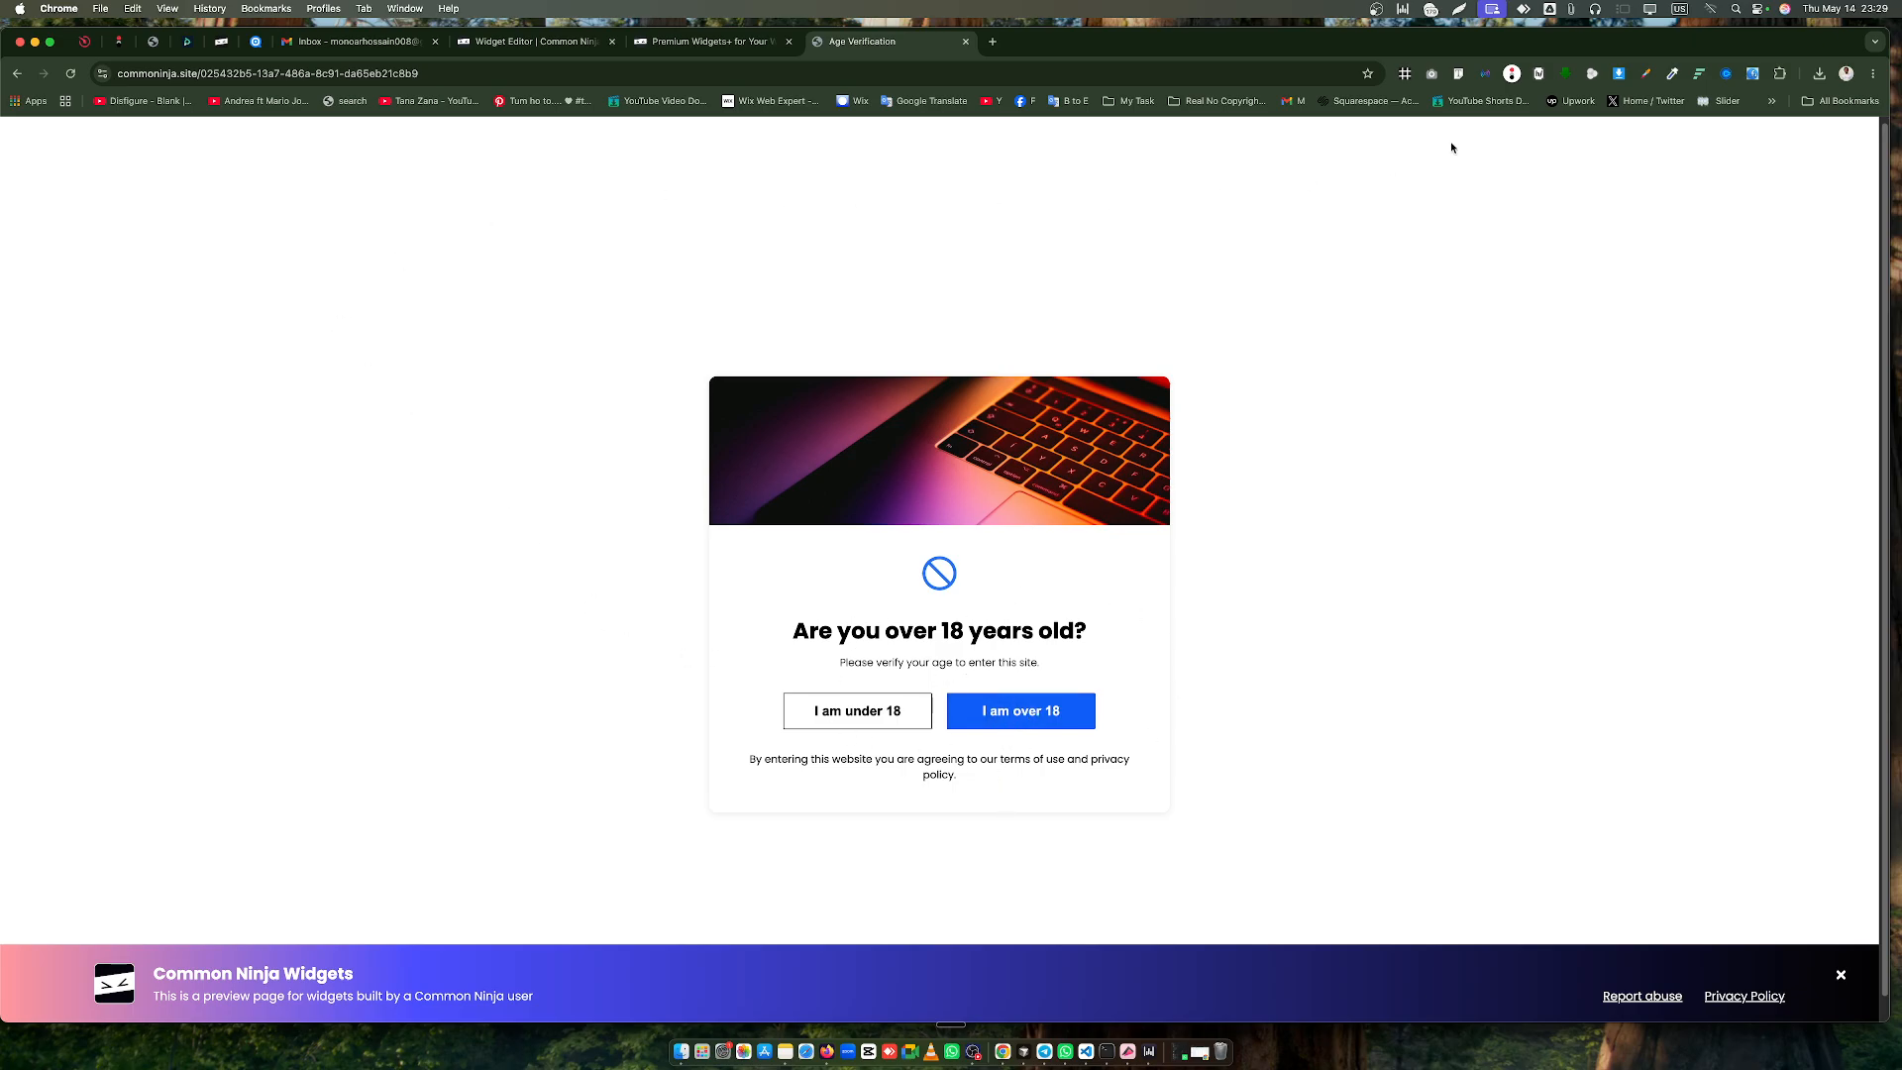
left_click(726, 44)
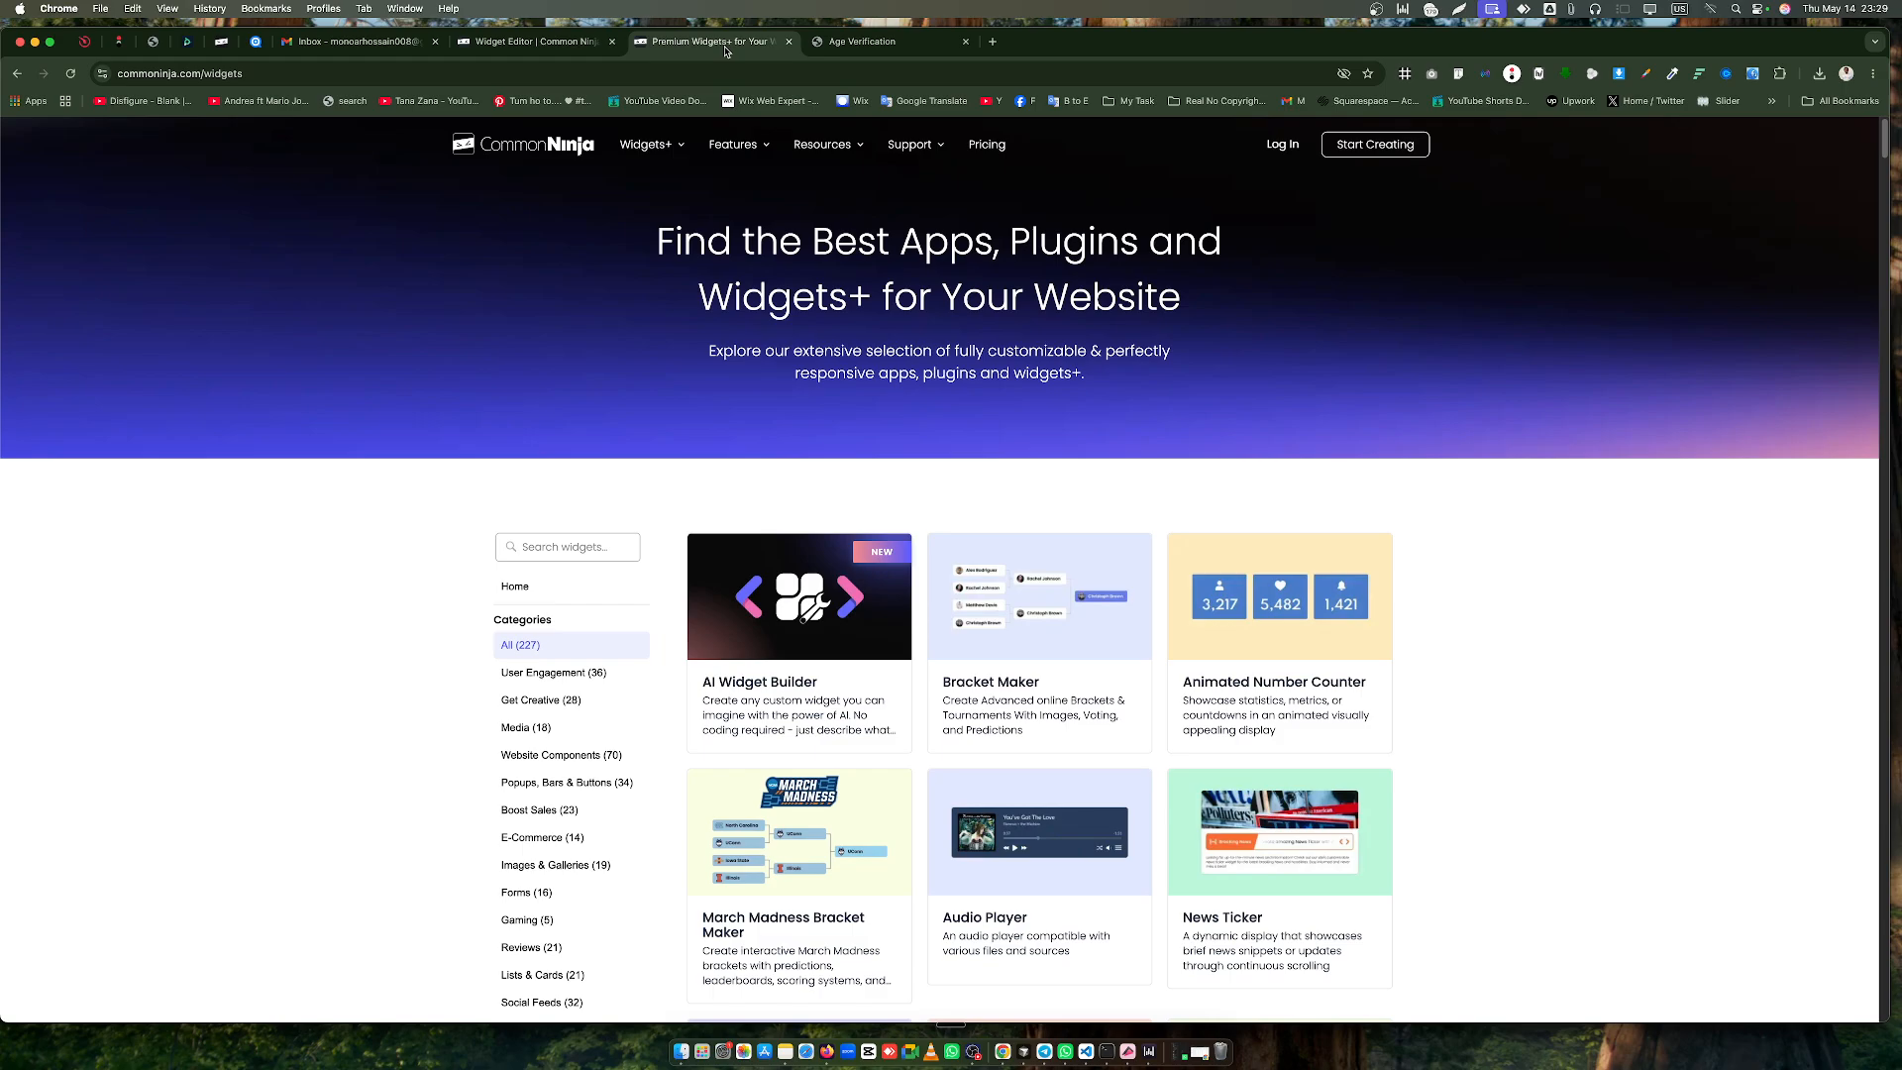
left_click(854, 43)
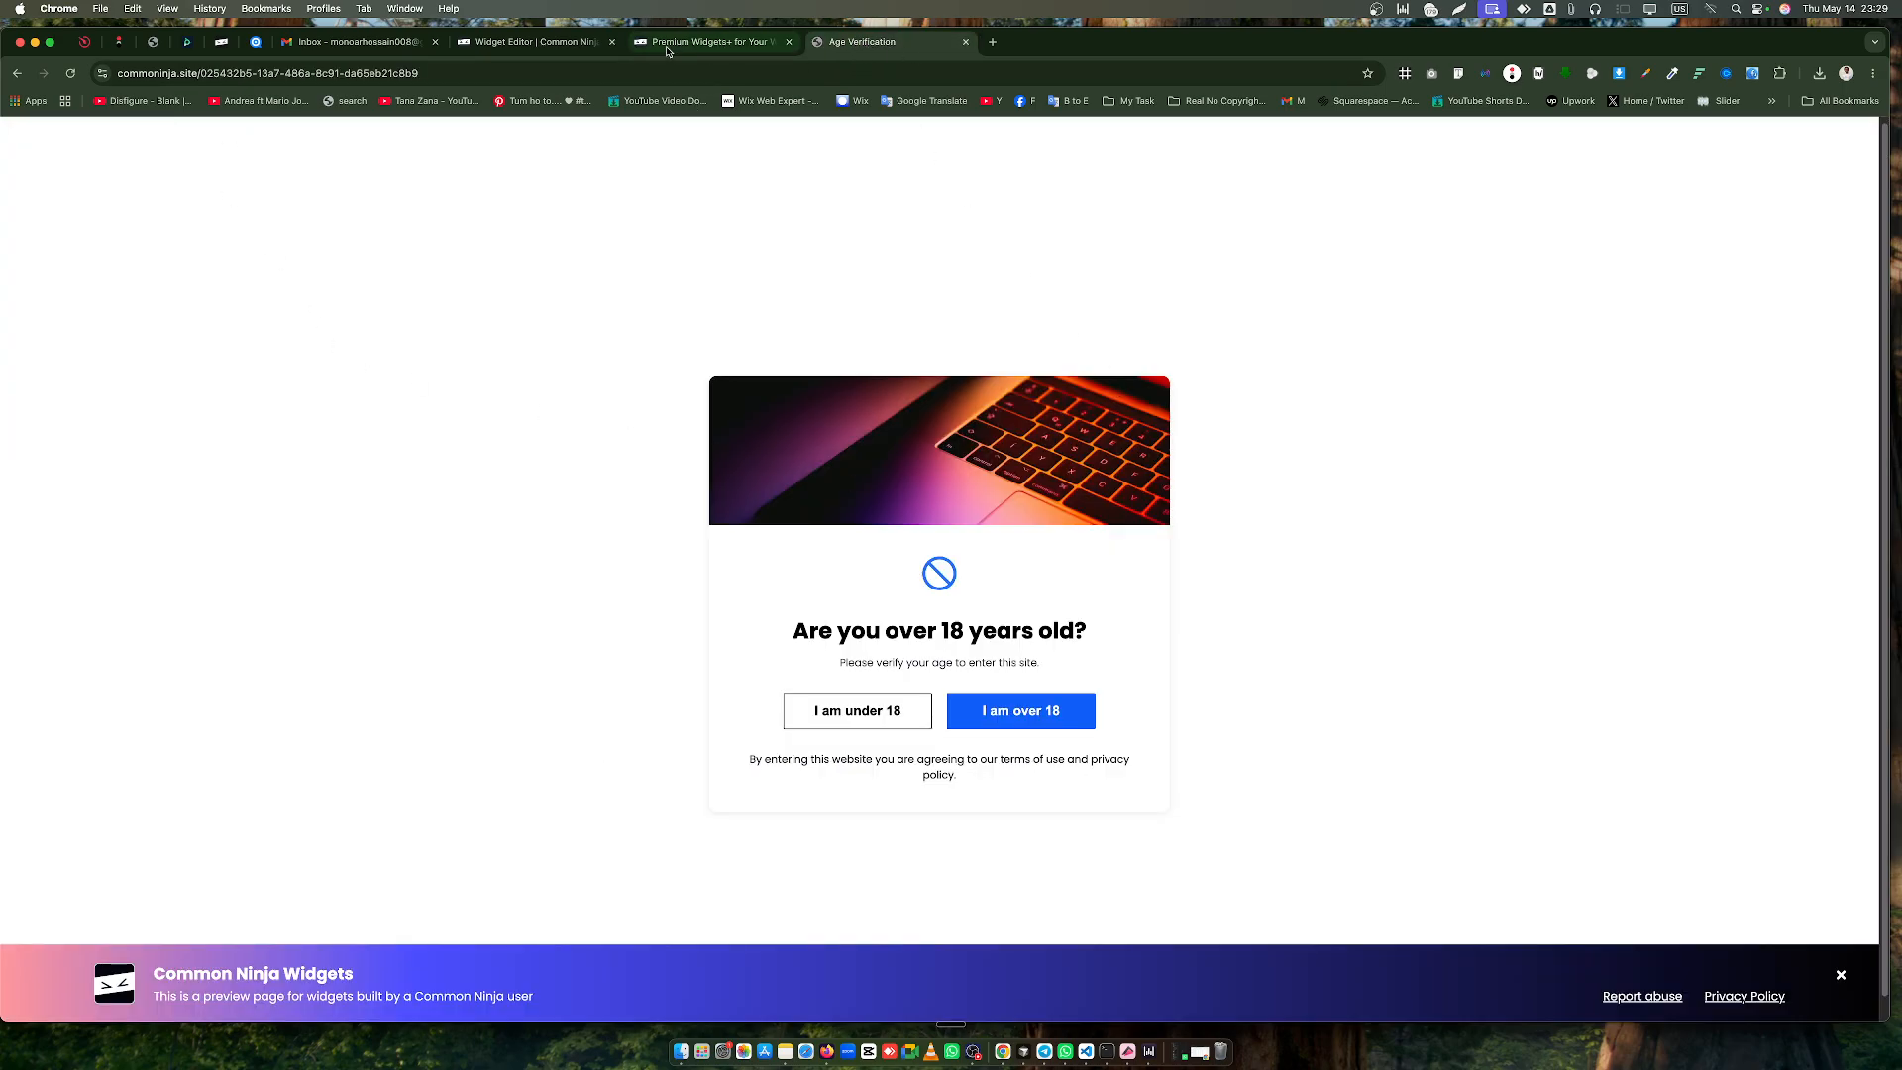
Return to the widget editor, dismiss the widget-ready dialog and open the publishing options
left_click(510, 40)
left_click(1260, 414)
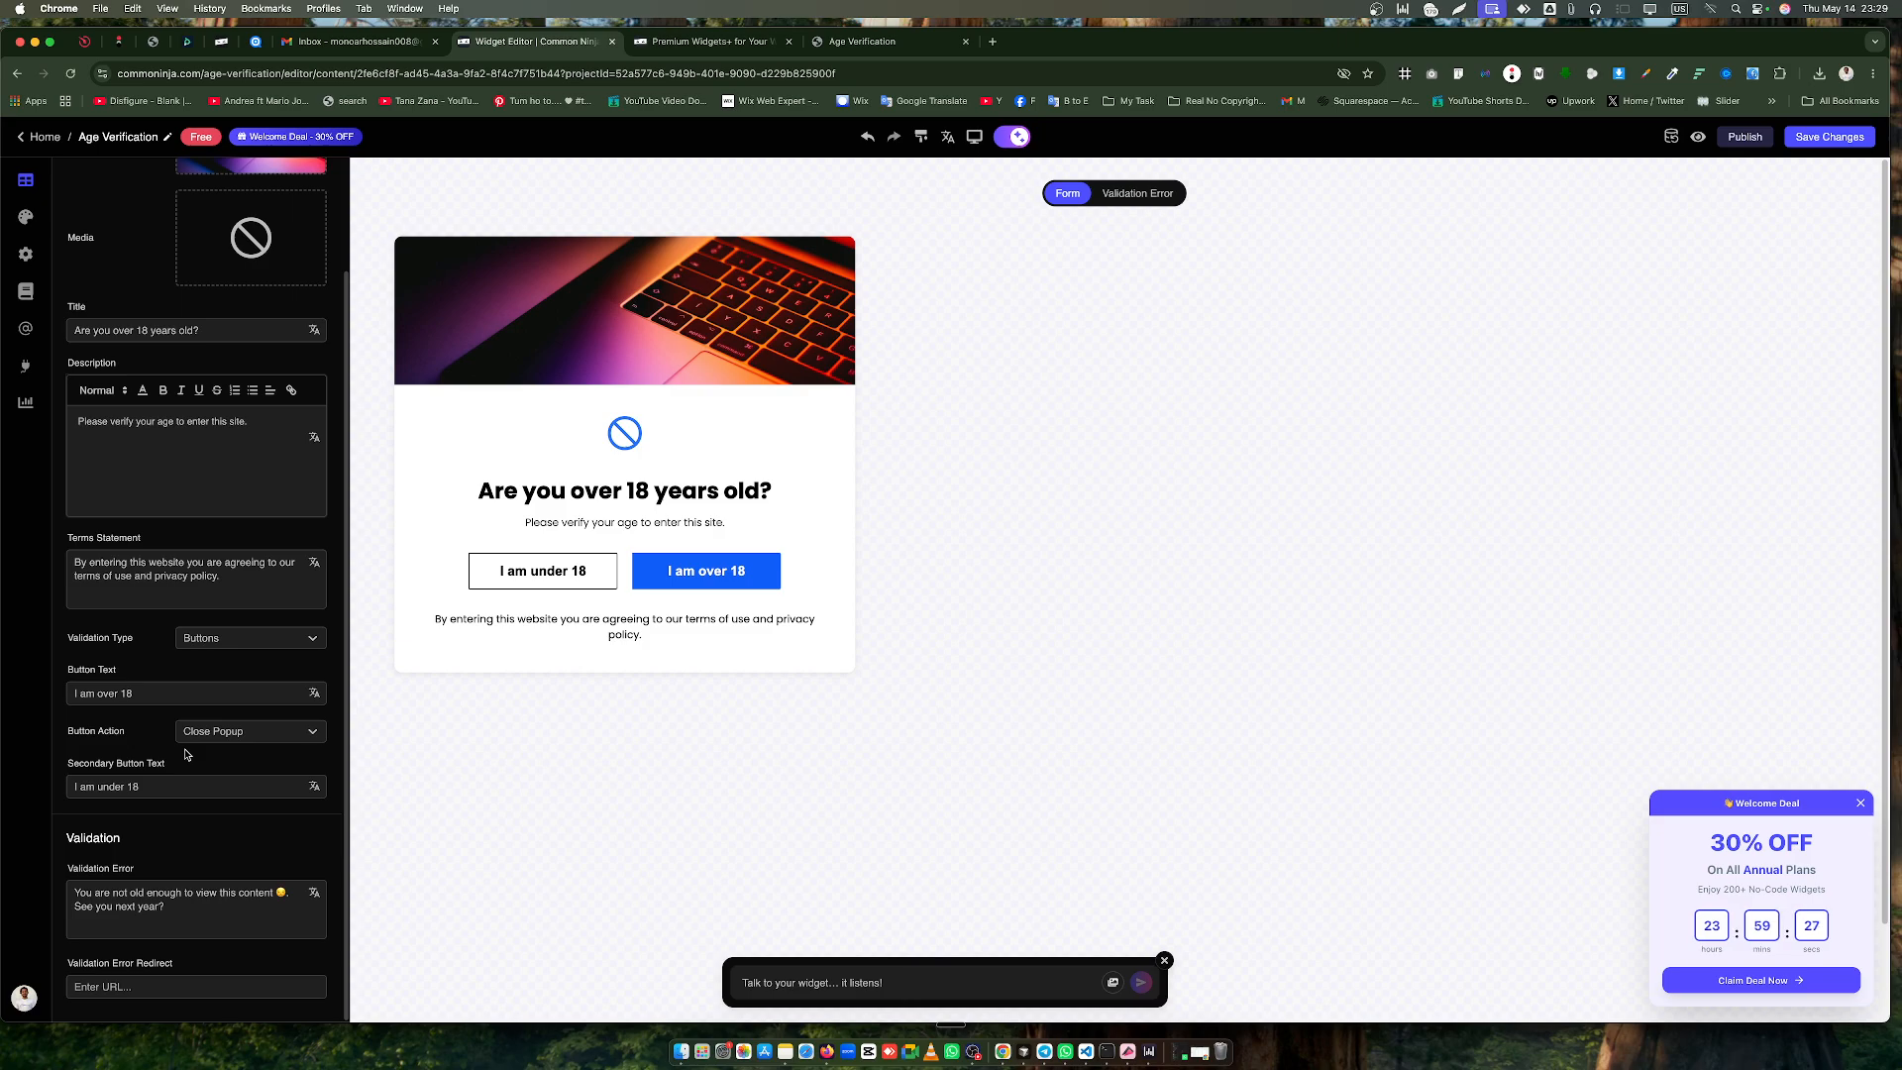
left_click(1727, 140)
left_click(1776, 224)
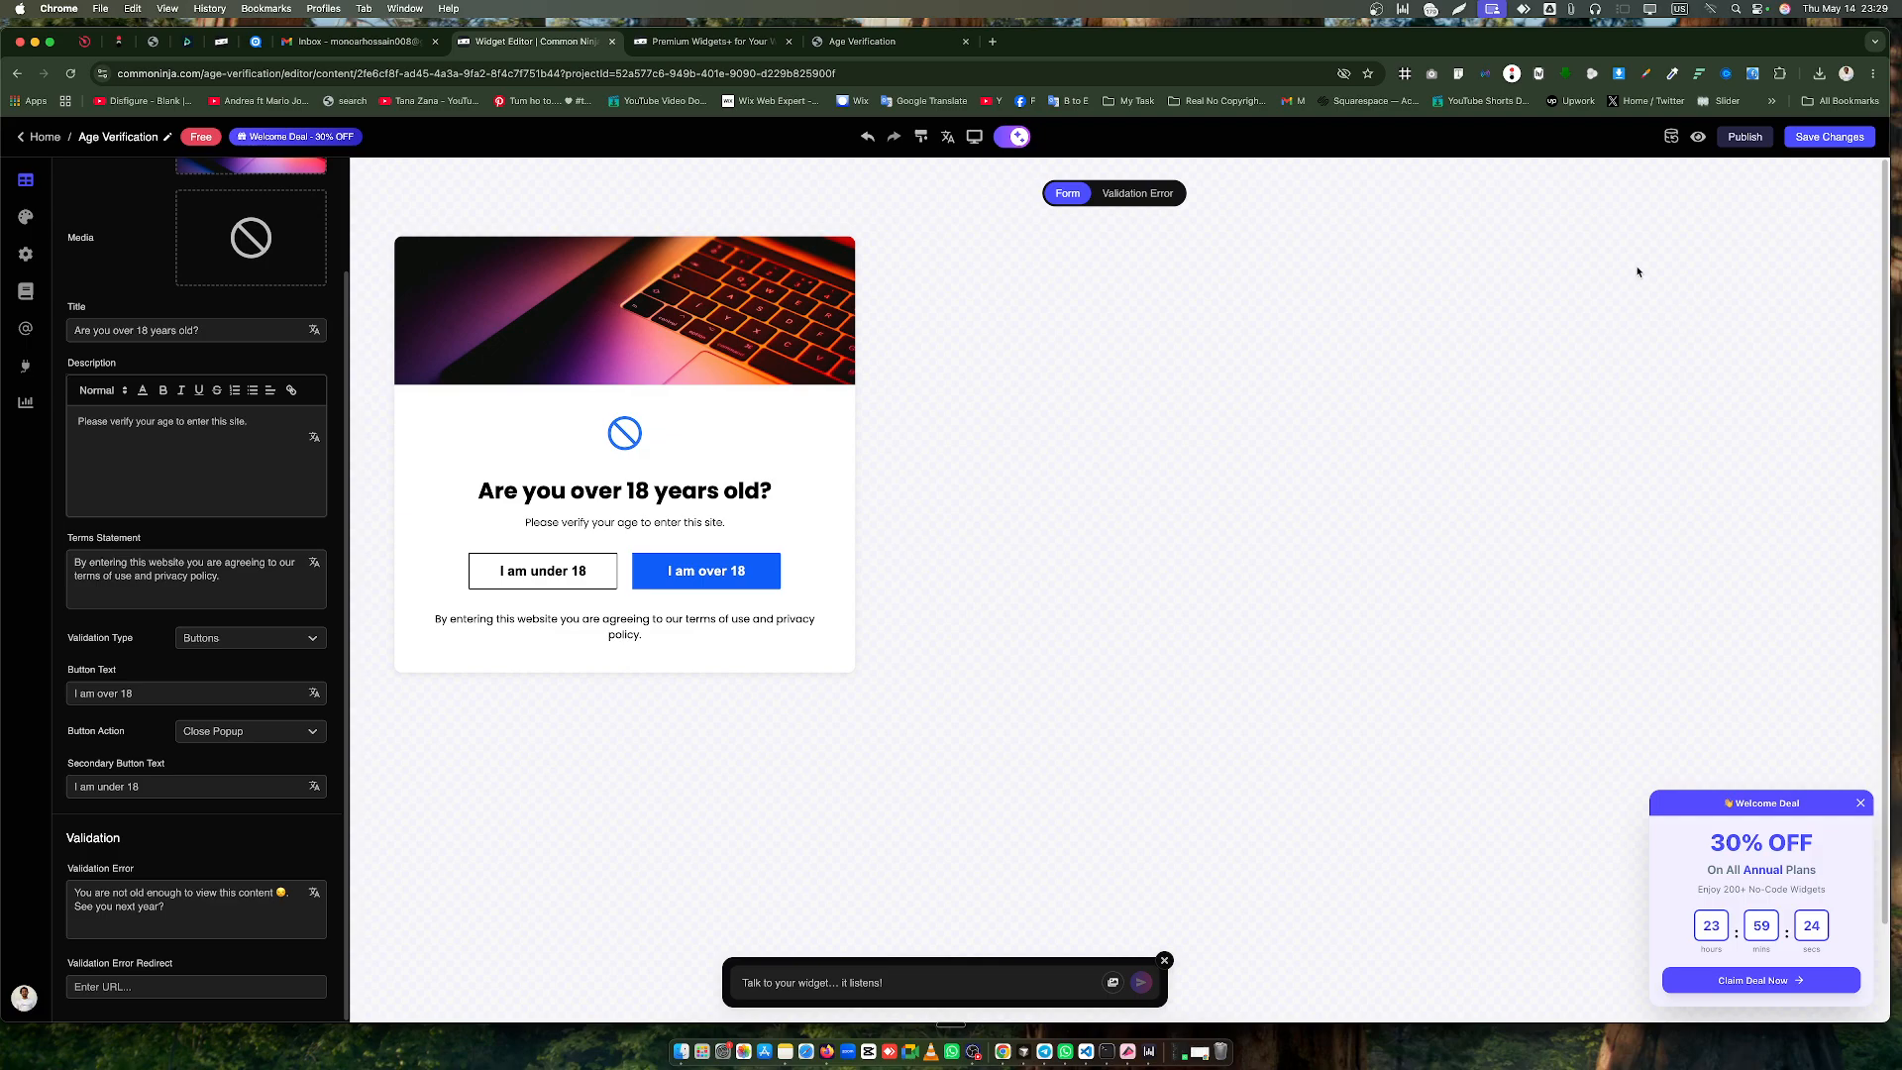
left_click(1747, 139)
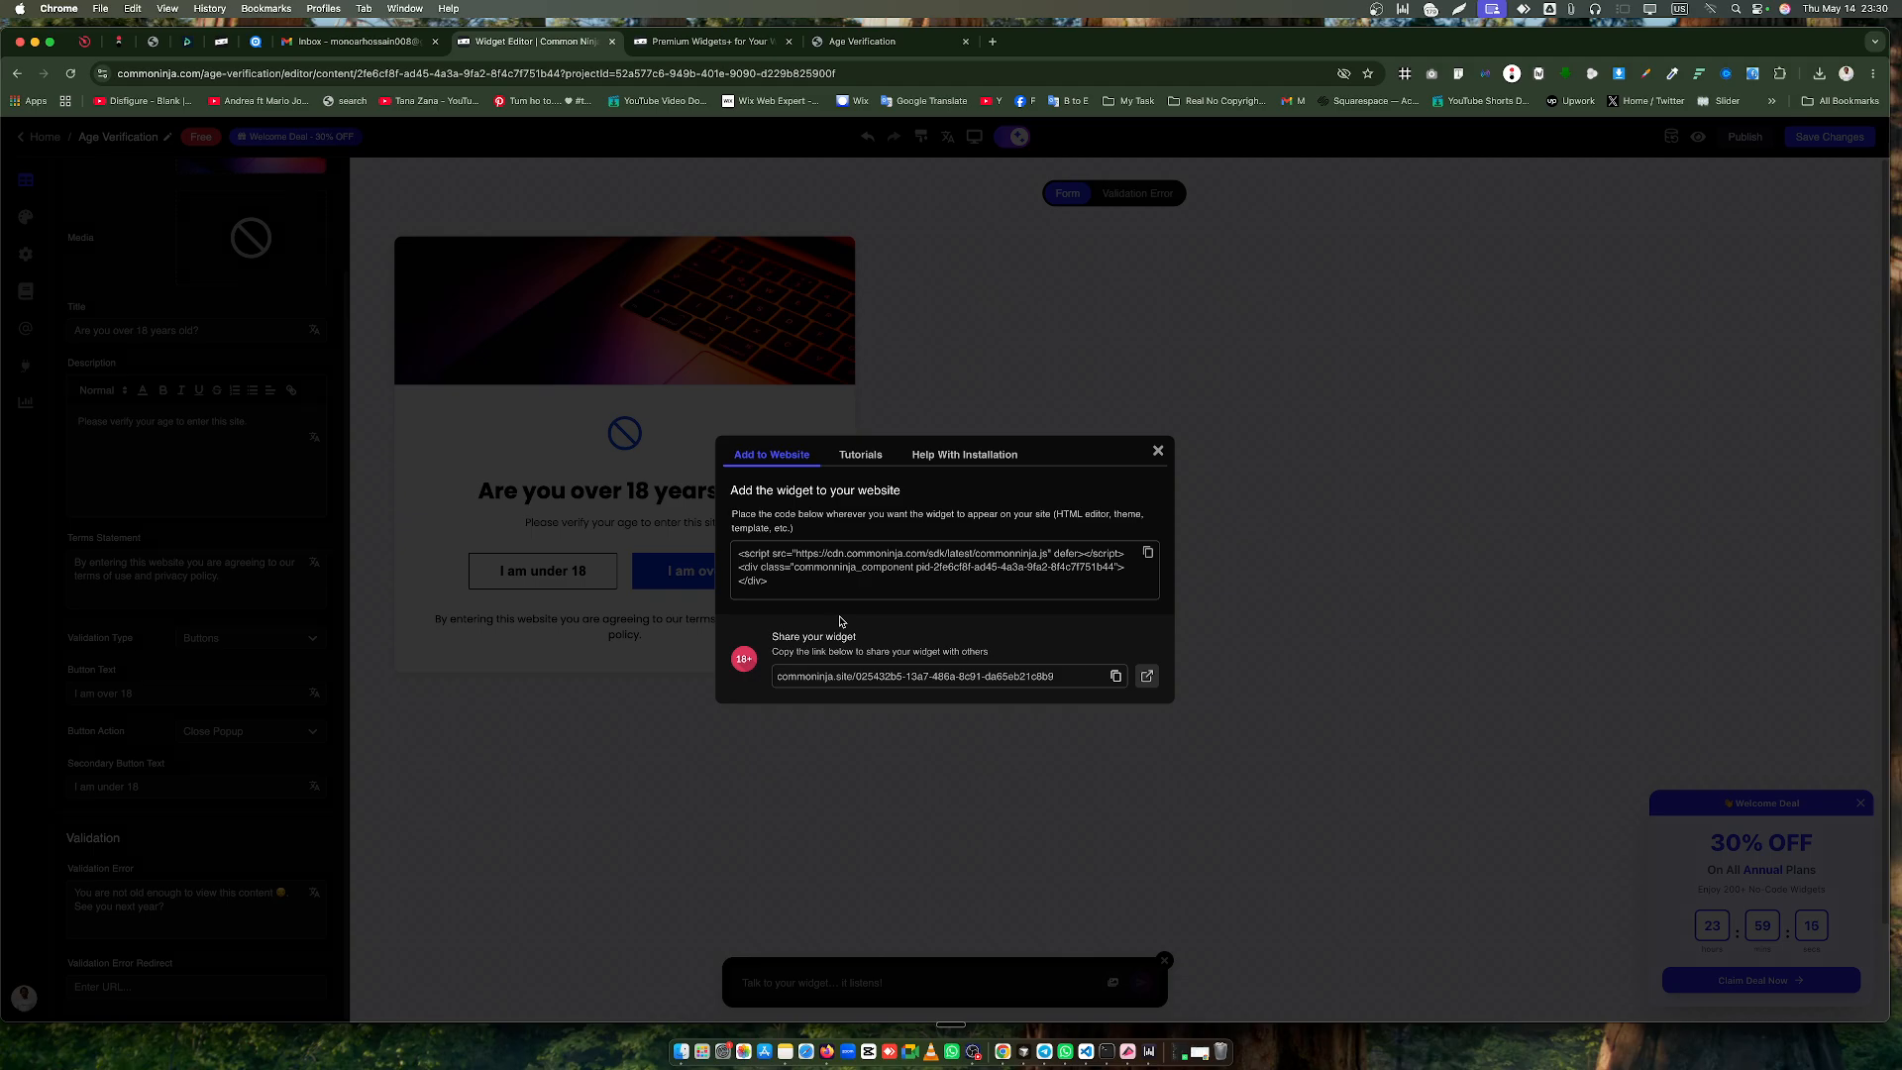
Read the Wix installation tutorial on embedding the widget's HTML code and close the article
left_click(861, 454)
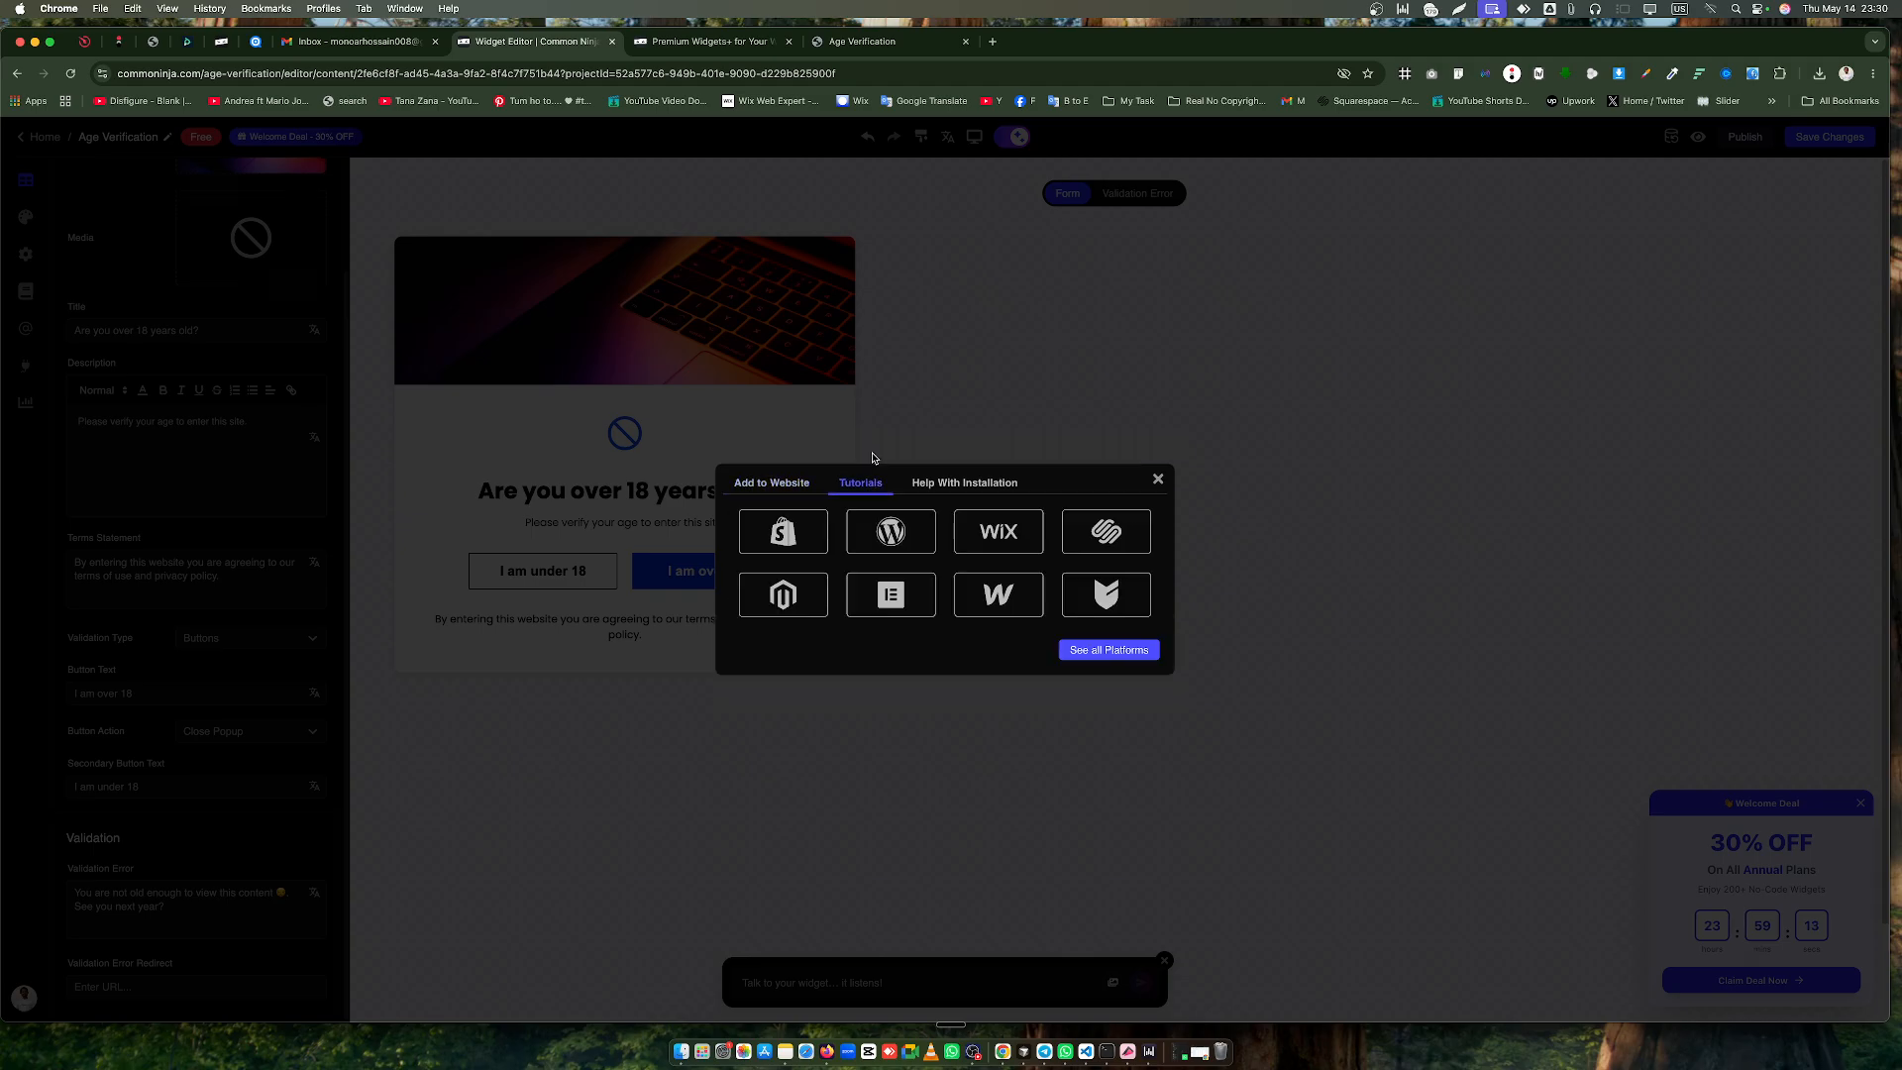
left_click(1028, 539)
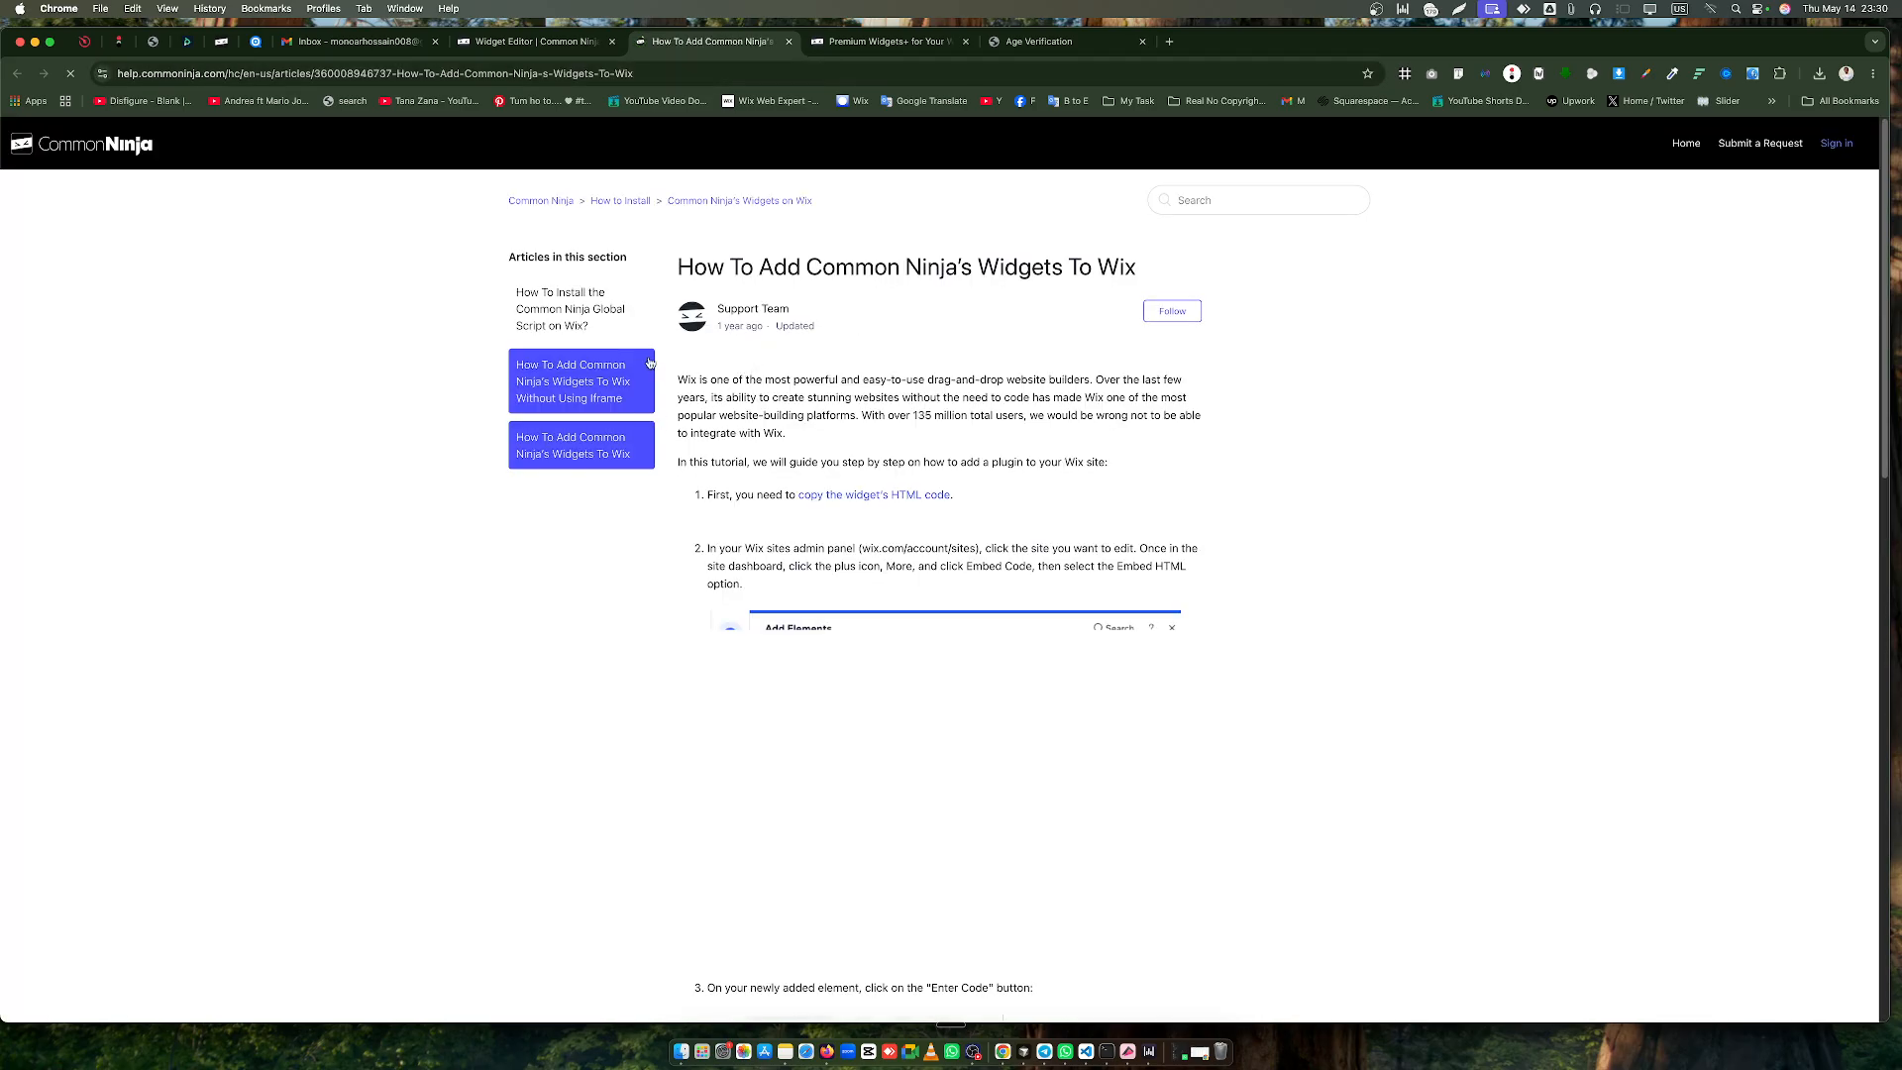
scroll(909, 480, "down", 6)
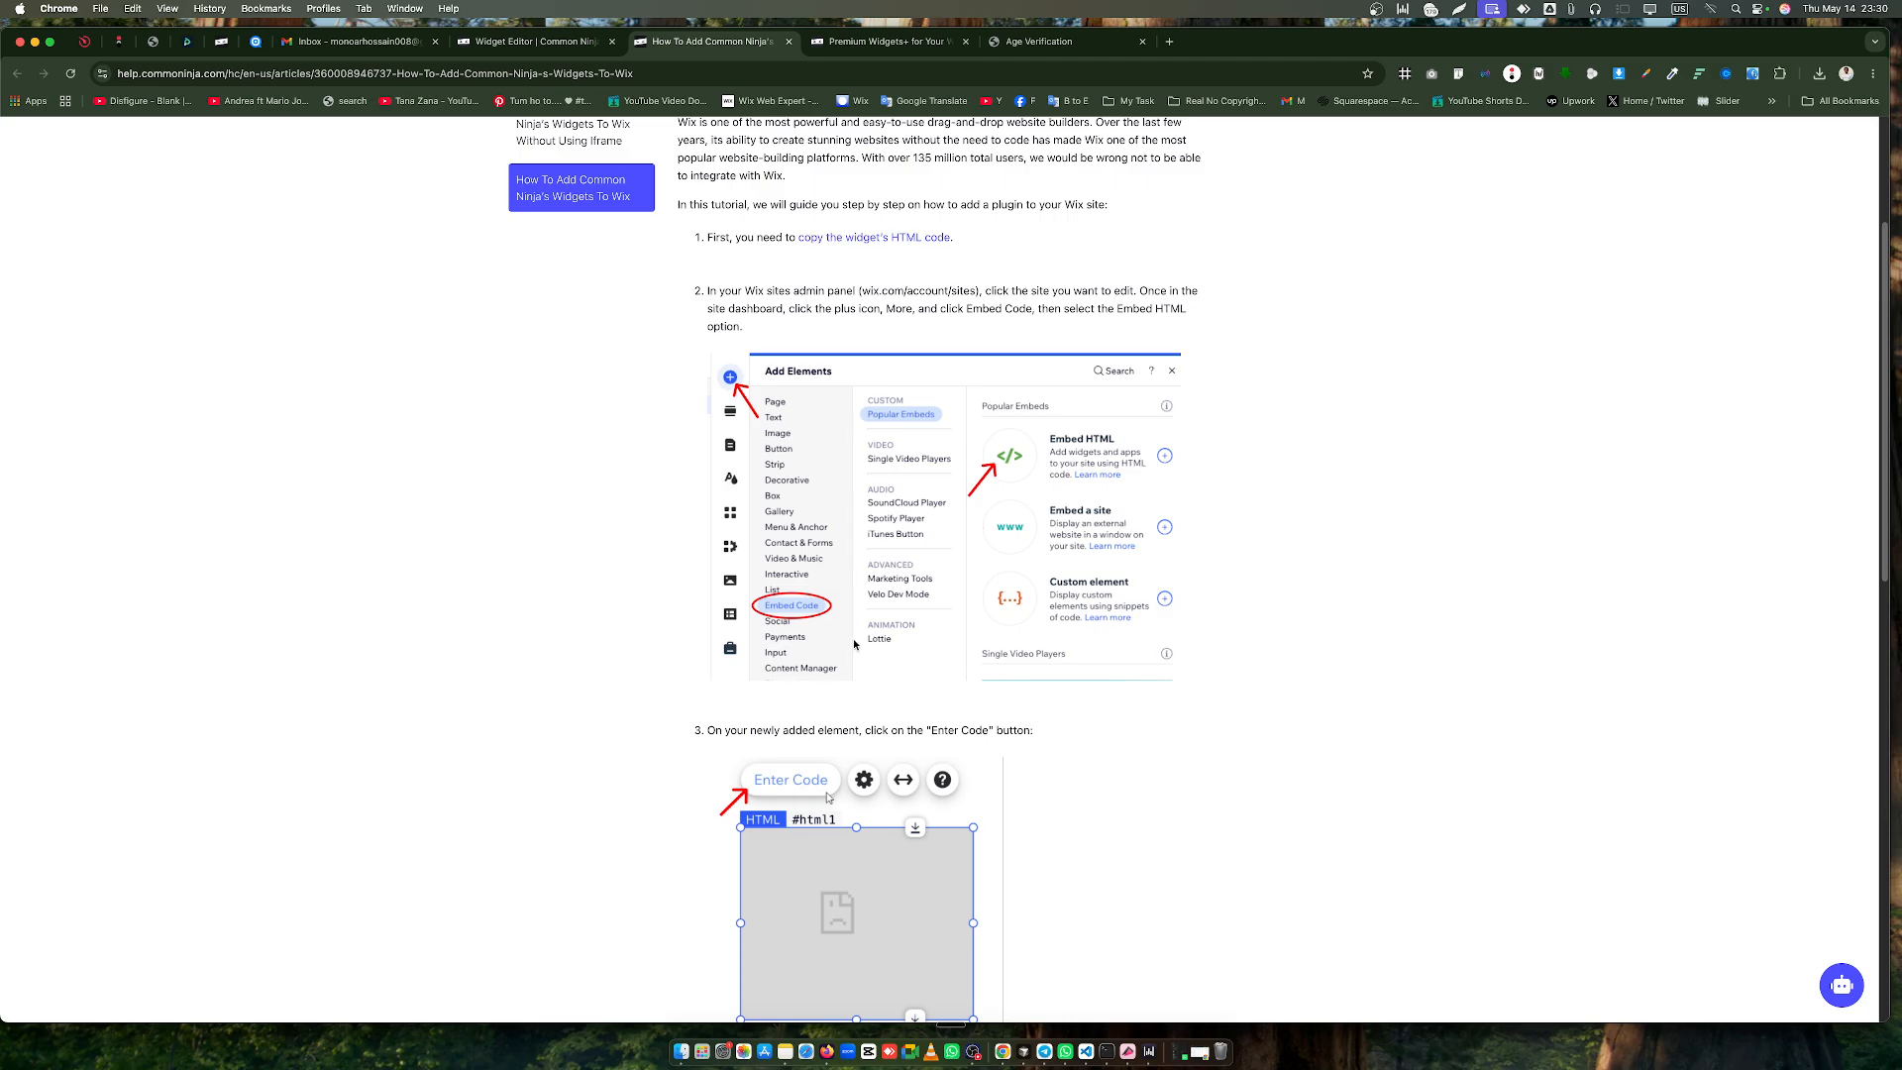
left_click(789, 40)
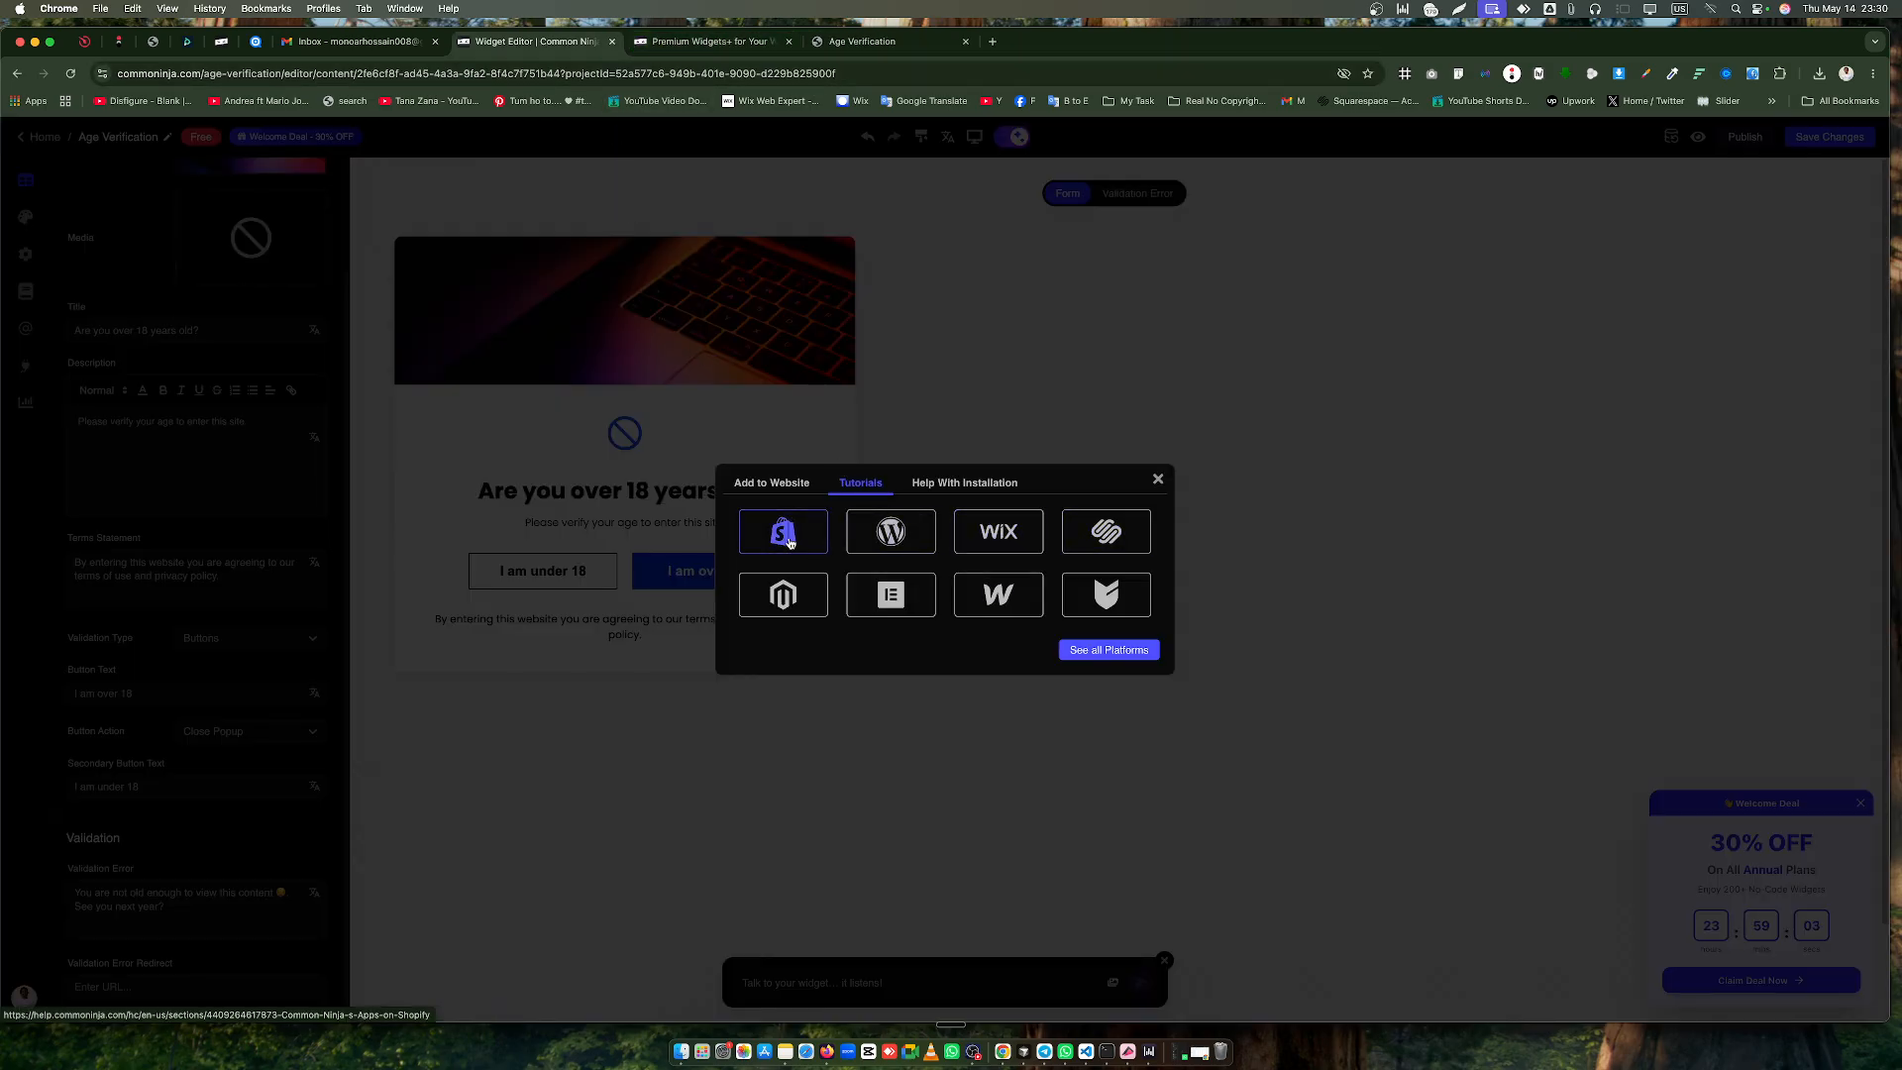
Review the AI installation help, the website embed code and the list of platform tutorials
left_click(965, 483)
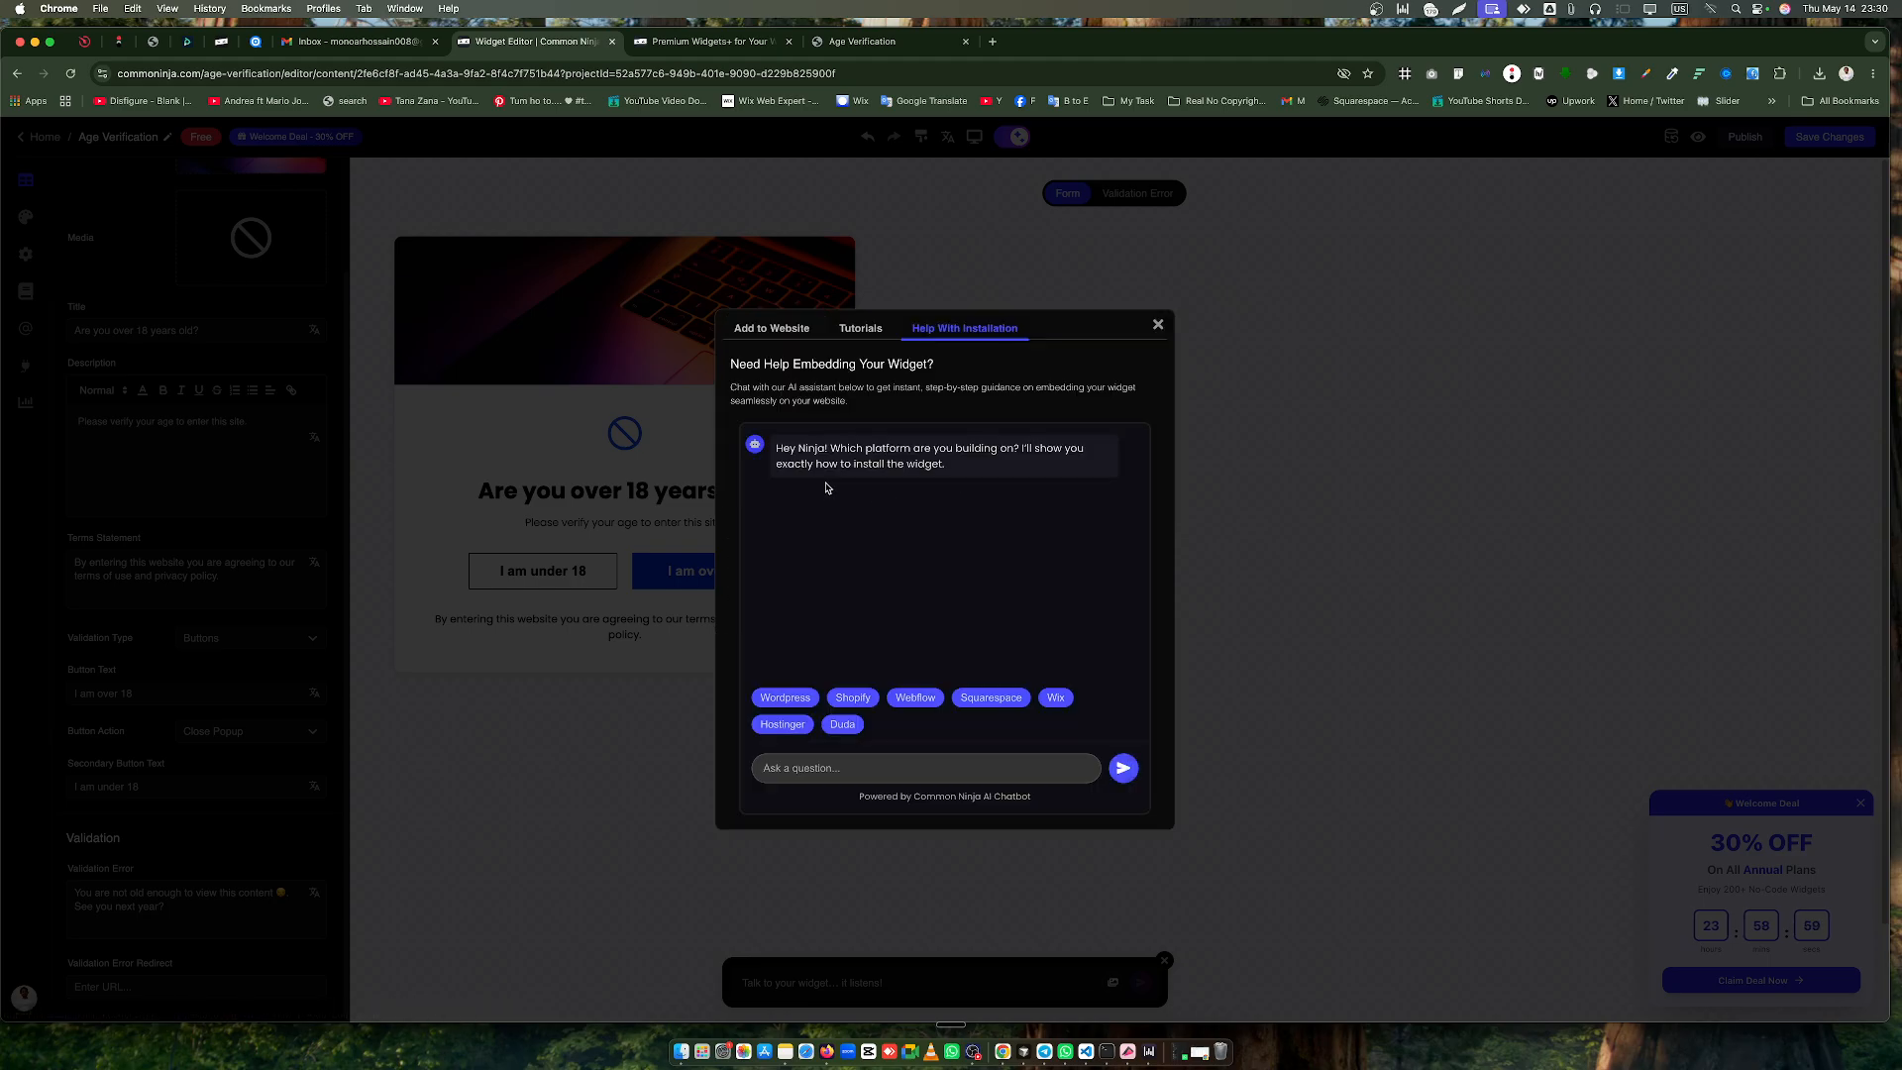
left_click(773, 330)
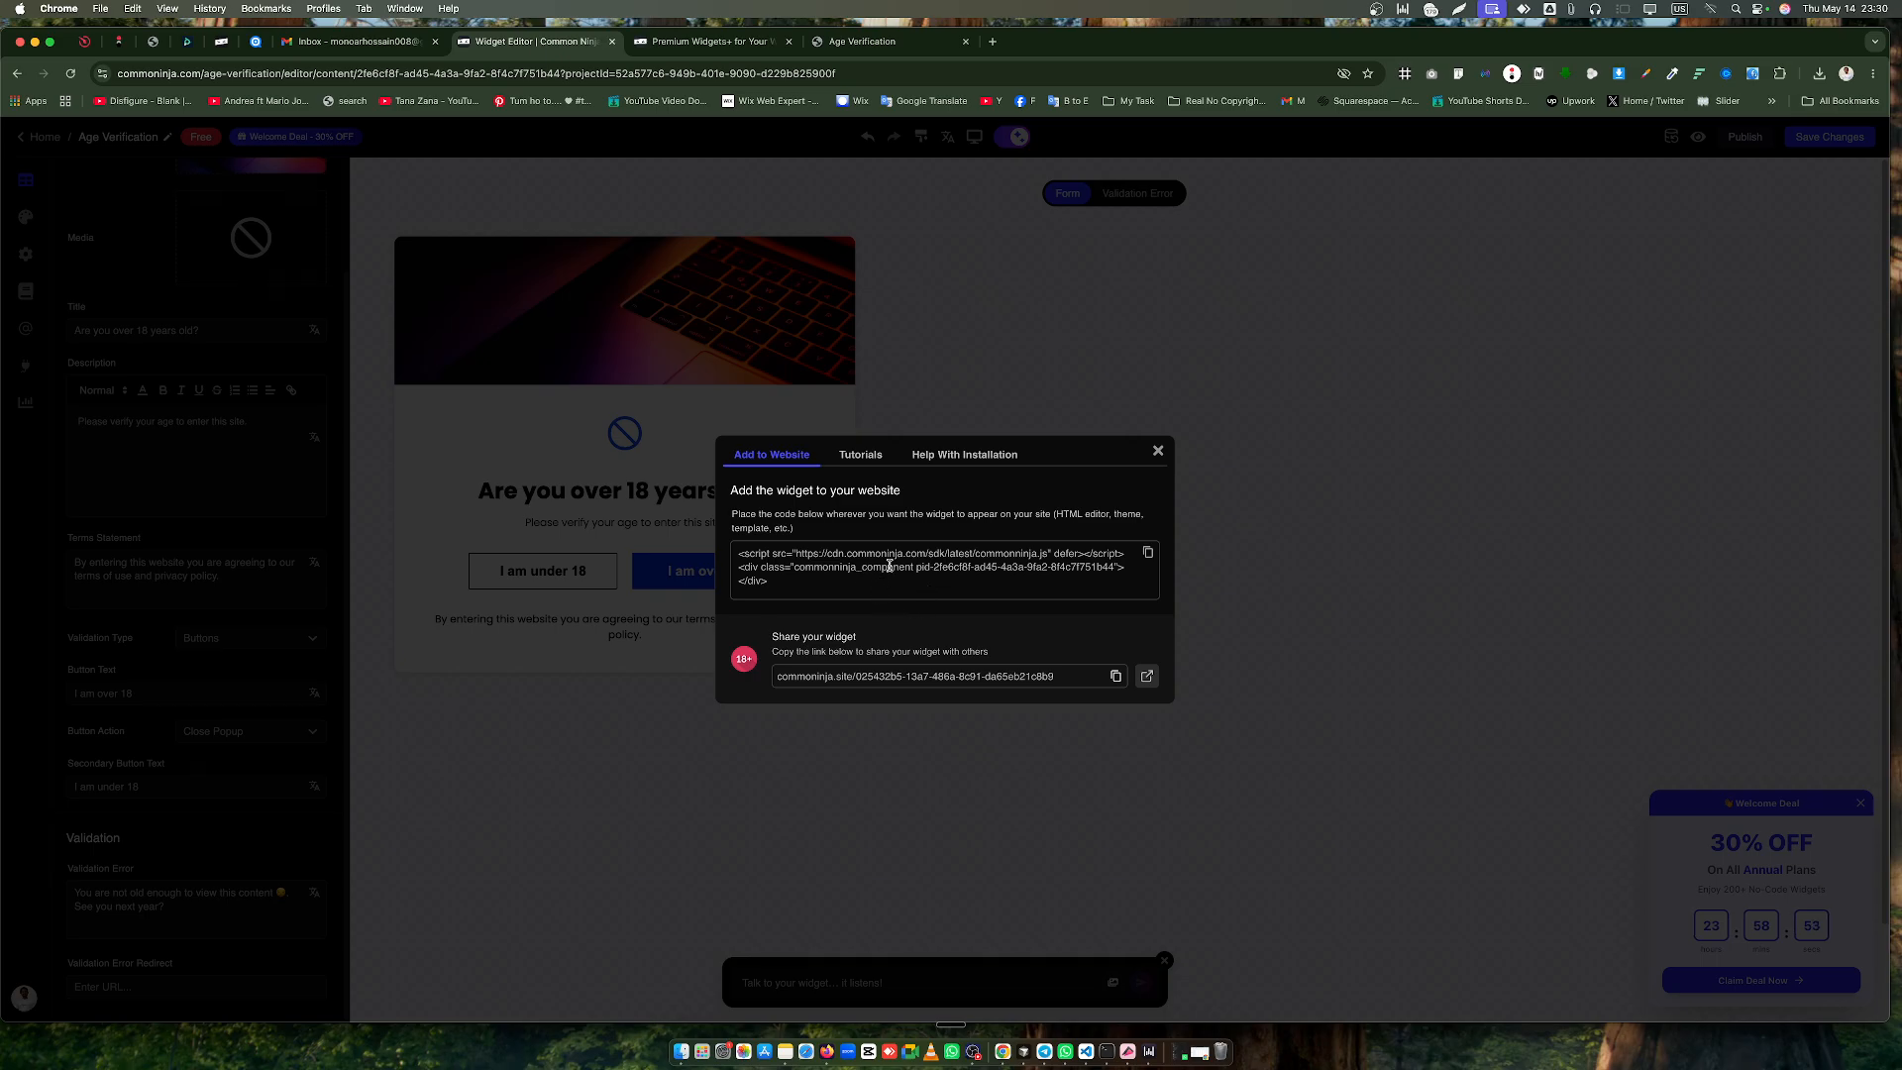
left_click(861, 456)
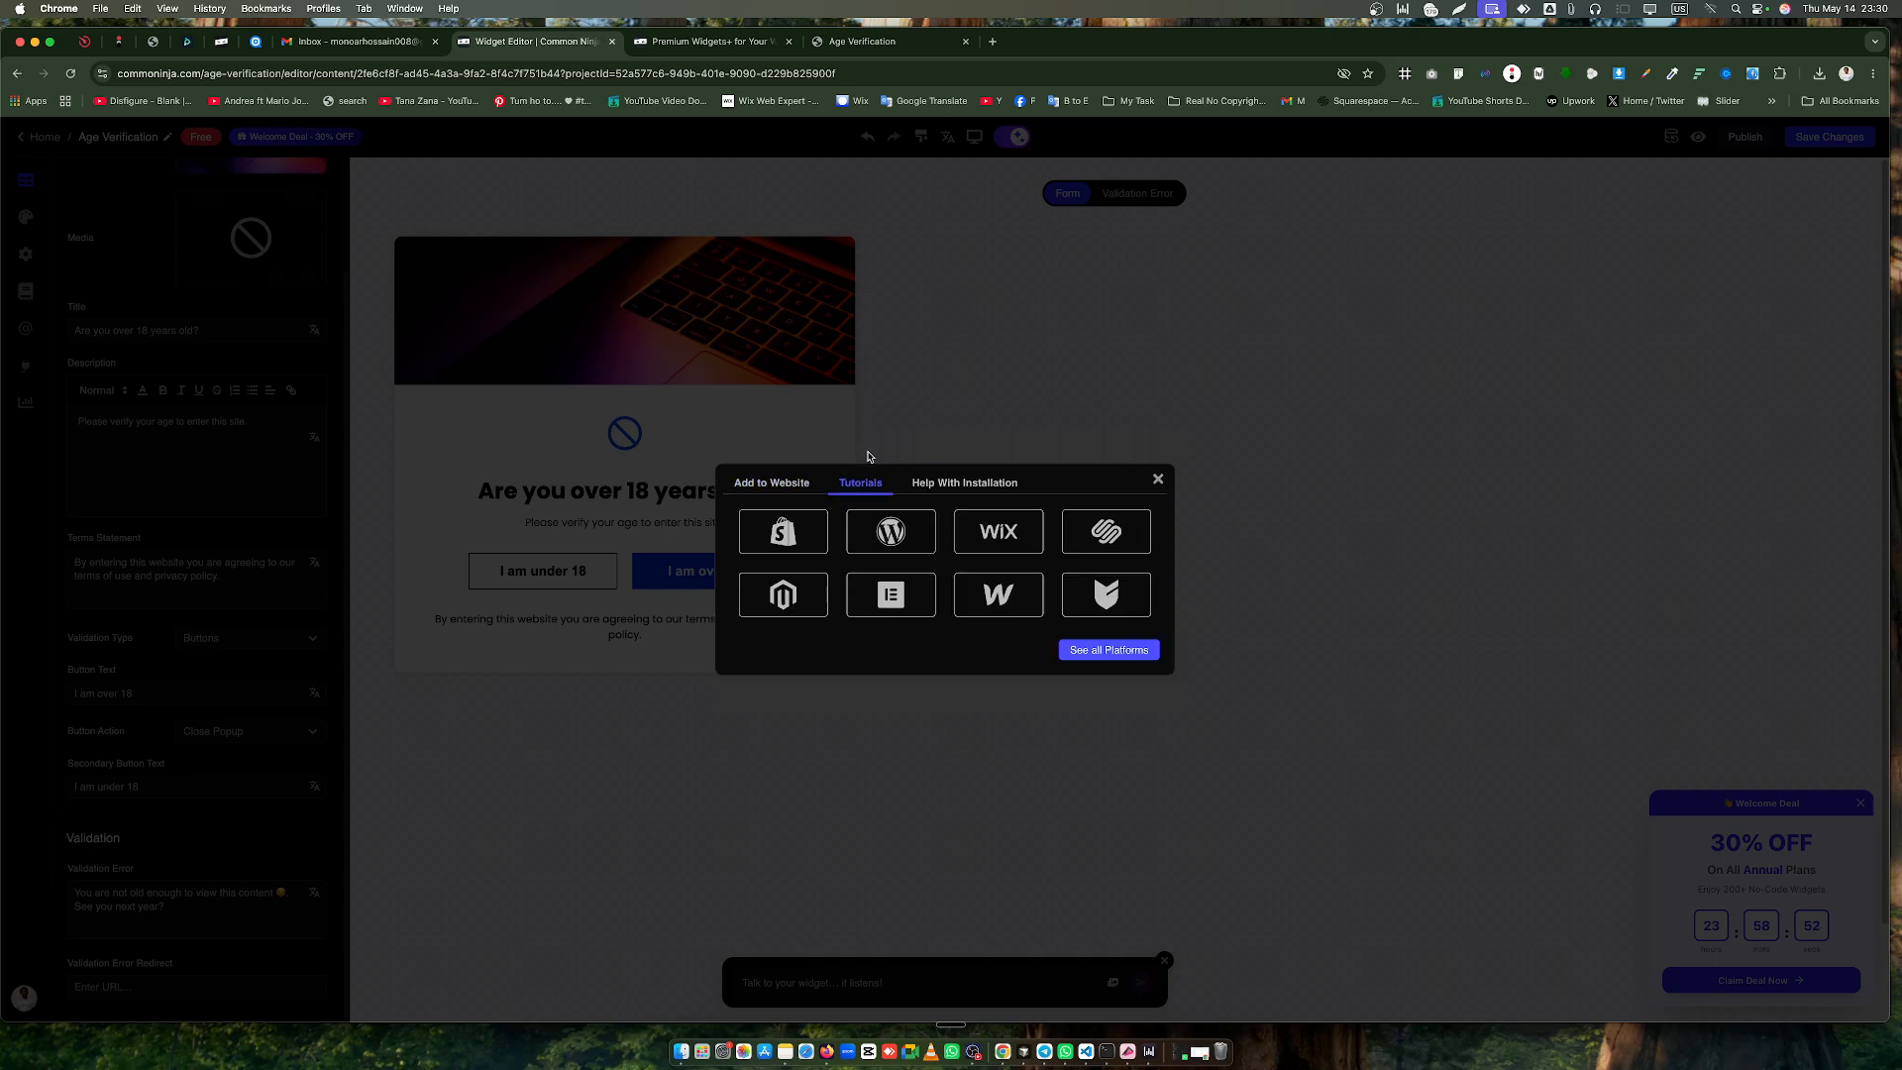
View the installation help, return to the website embed instructions and copy the widget's embed code
left_click(966, 484)
left_click(770, 329)
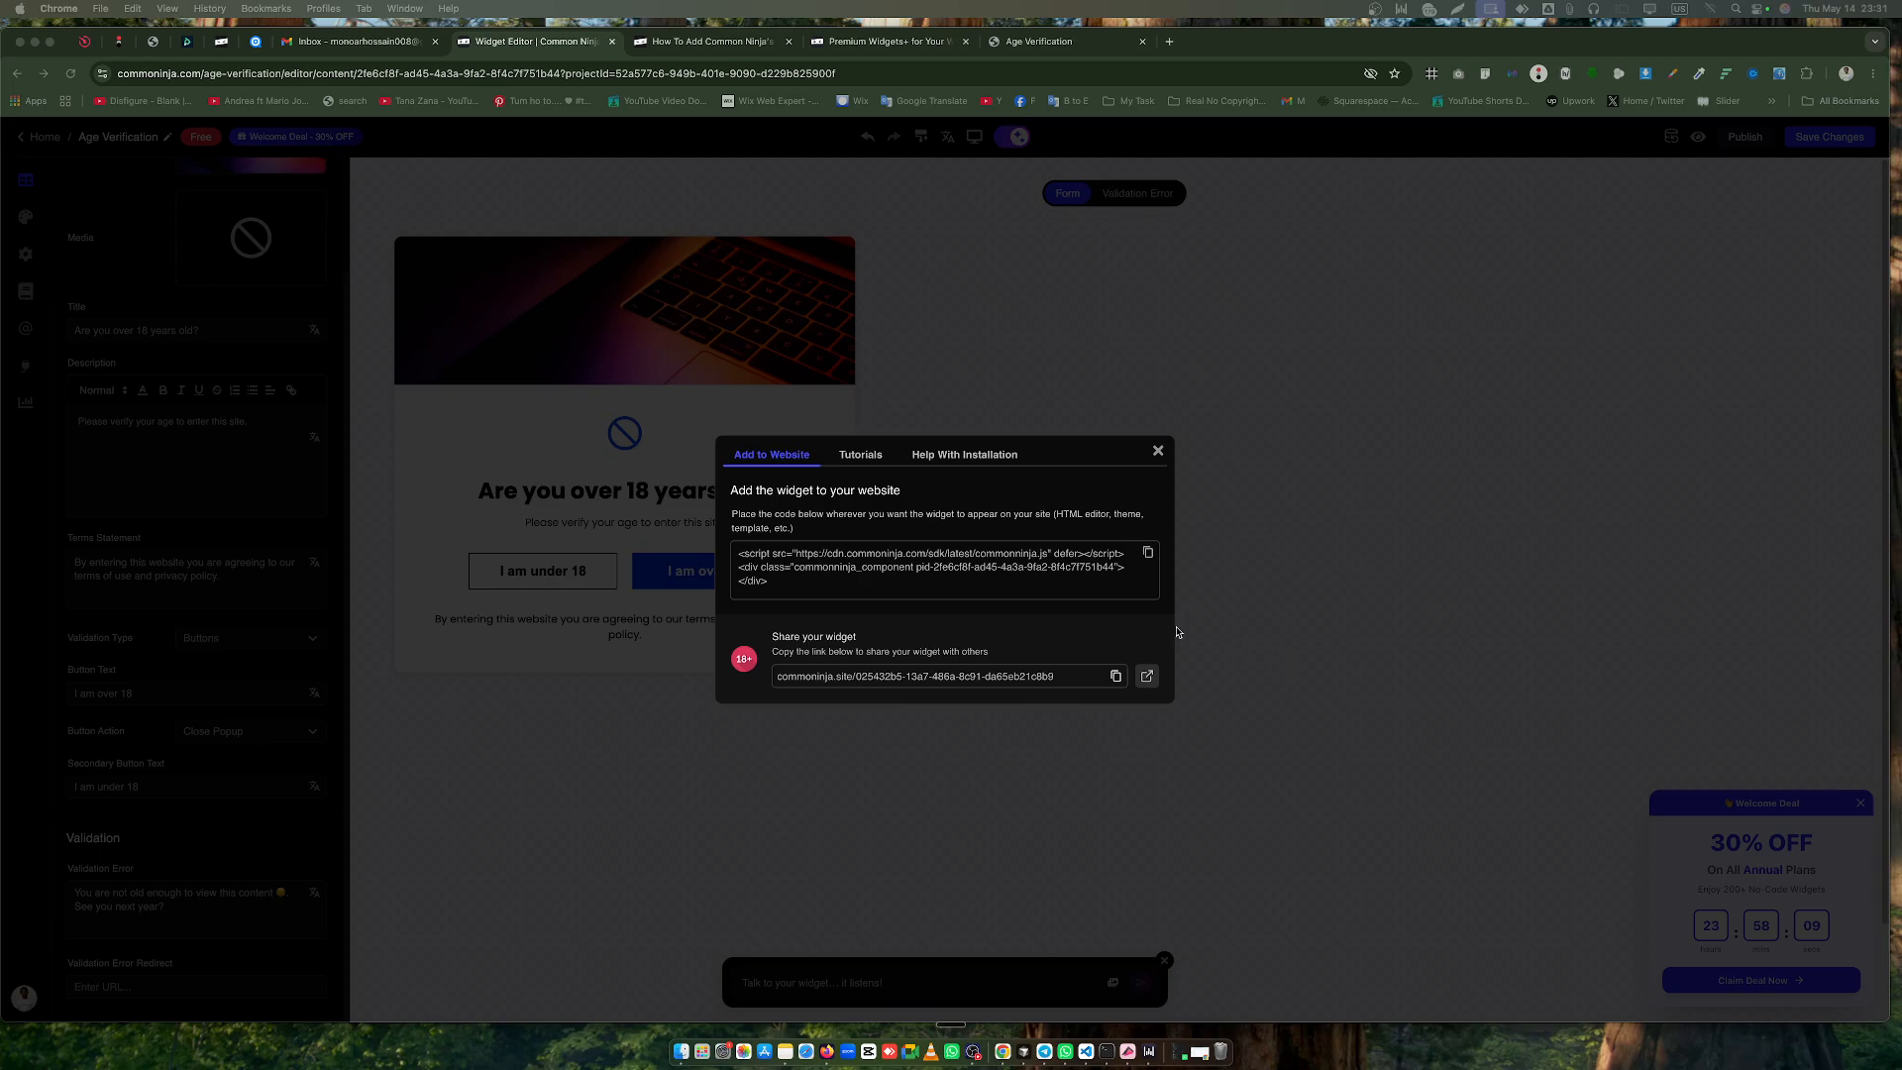
left_click(1148, 552)
Open Wix Studio in a new browser tab, go to the Studio Tutorial site in the A Tutorial folder and open it for editing
left_click(1169, 42)
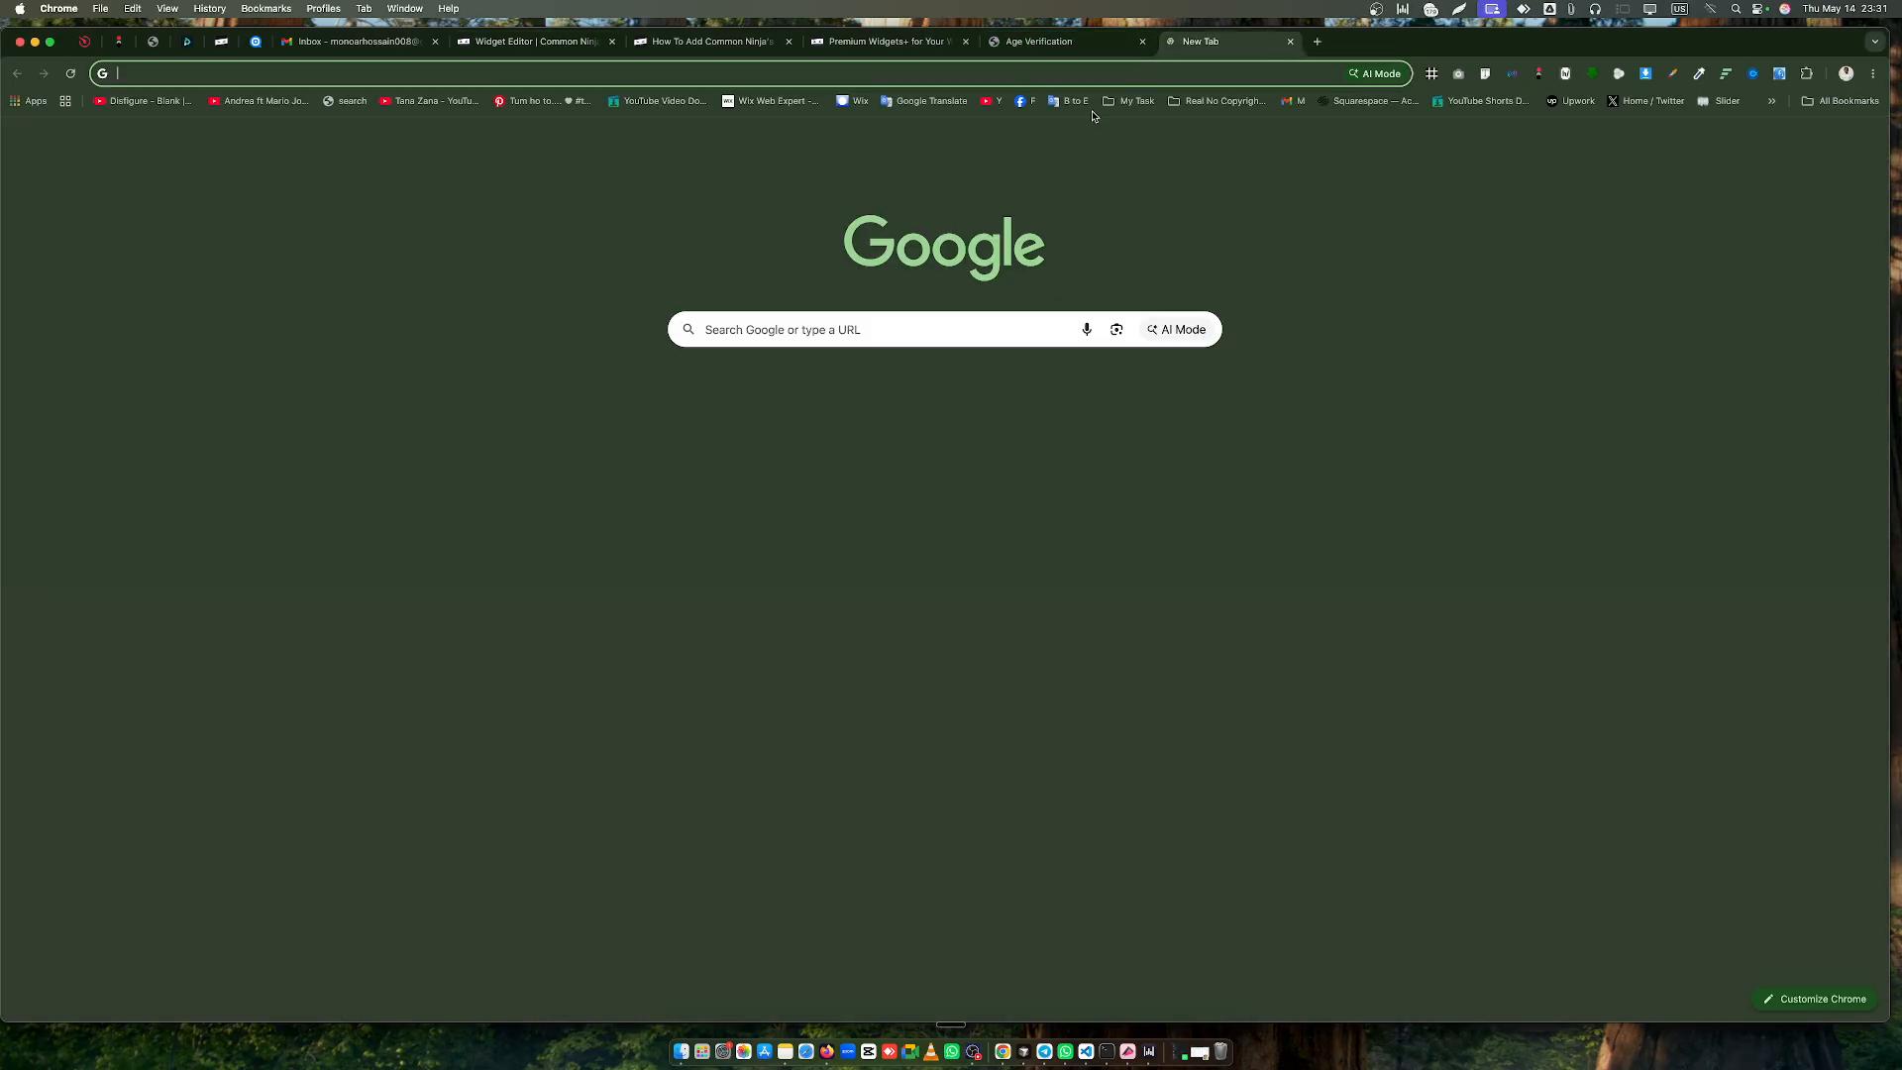
left_click(855, 102)
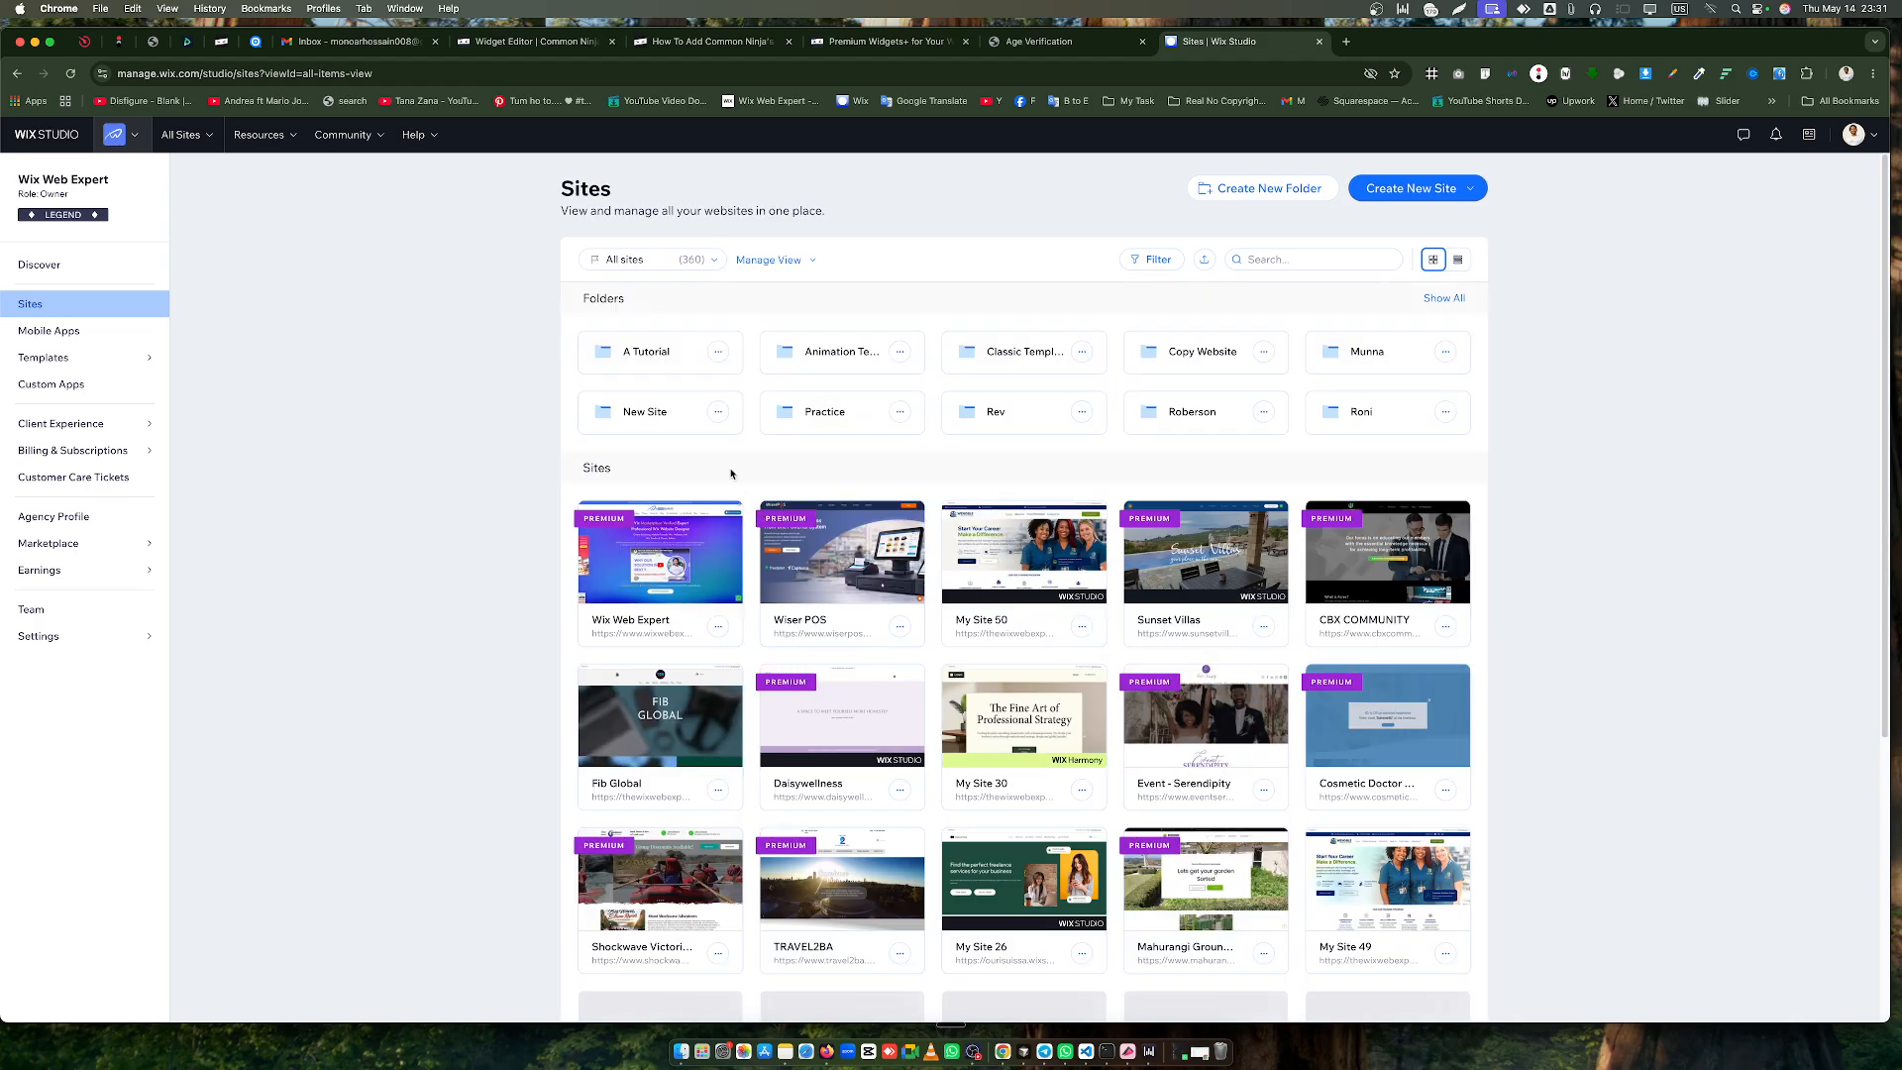
left_click(662, 360)
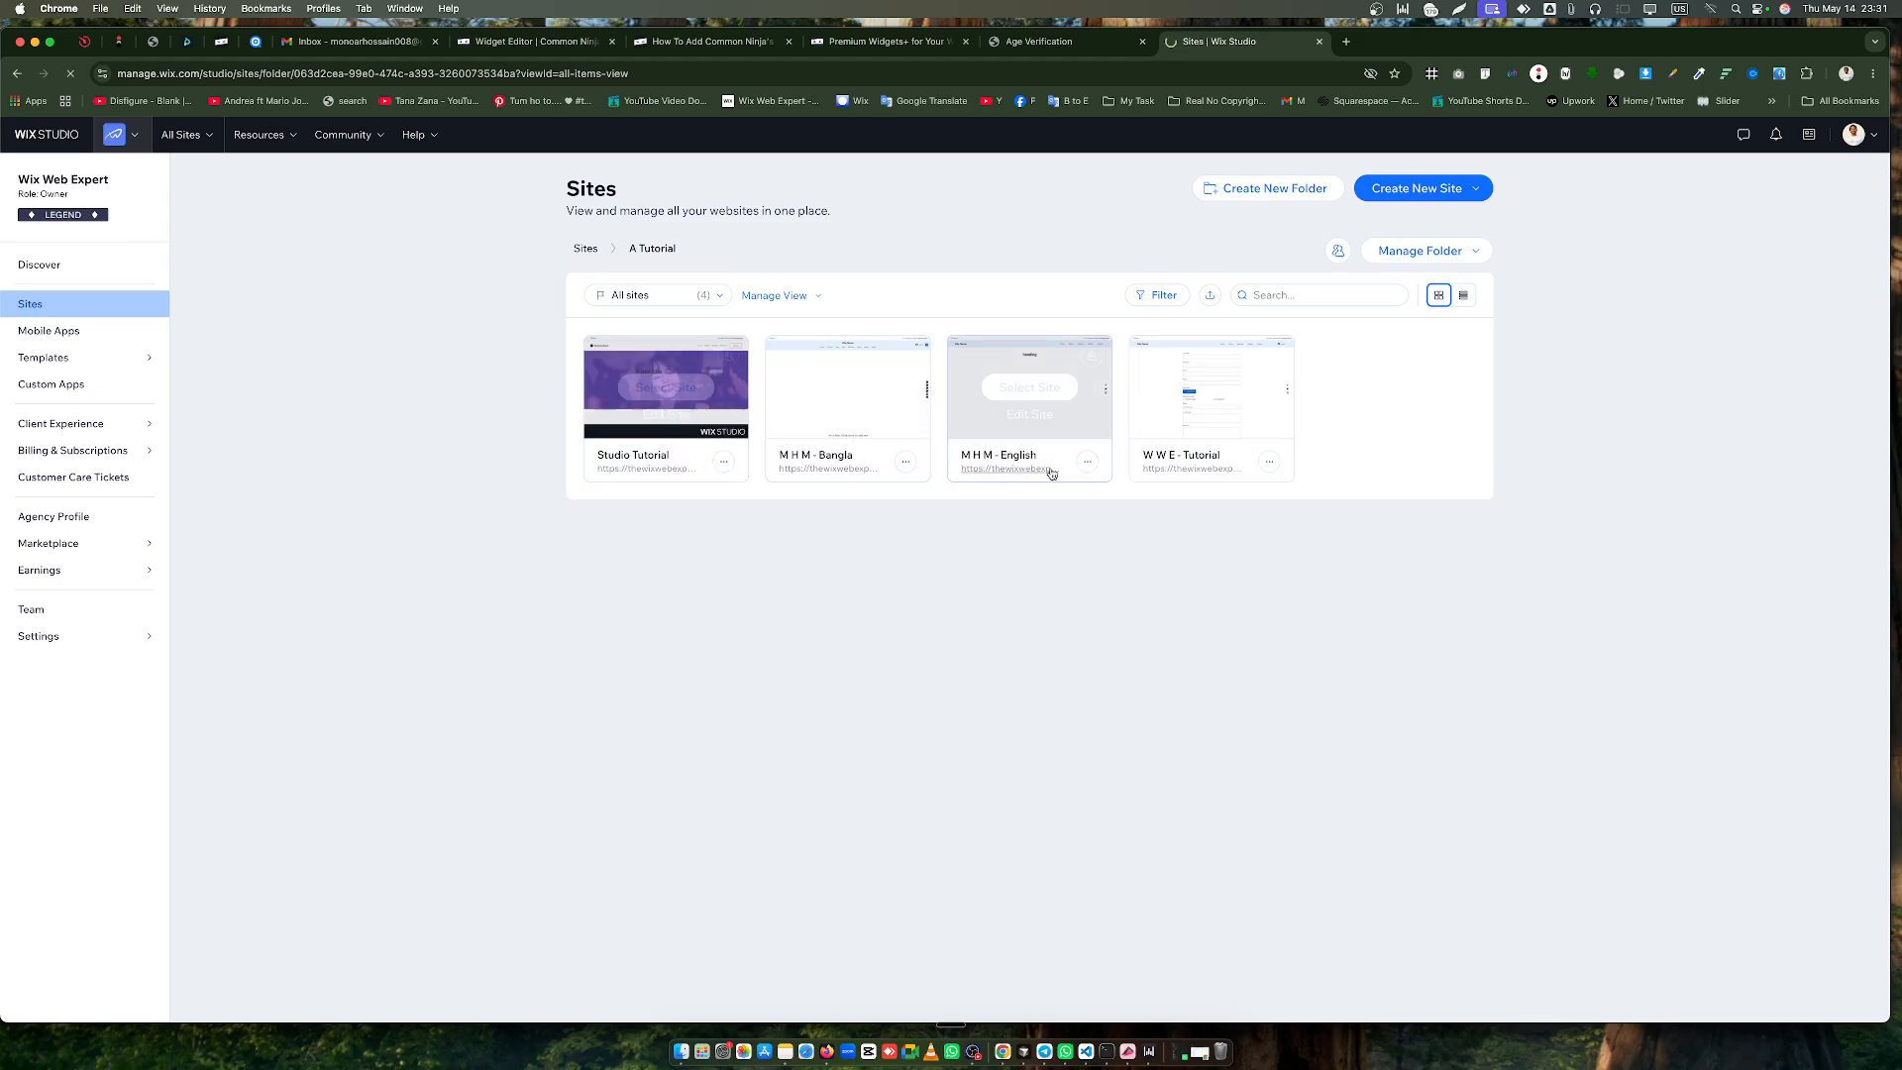
left_click(1029, 386)
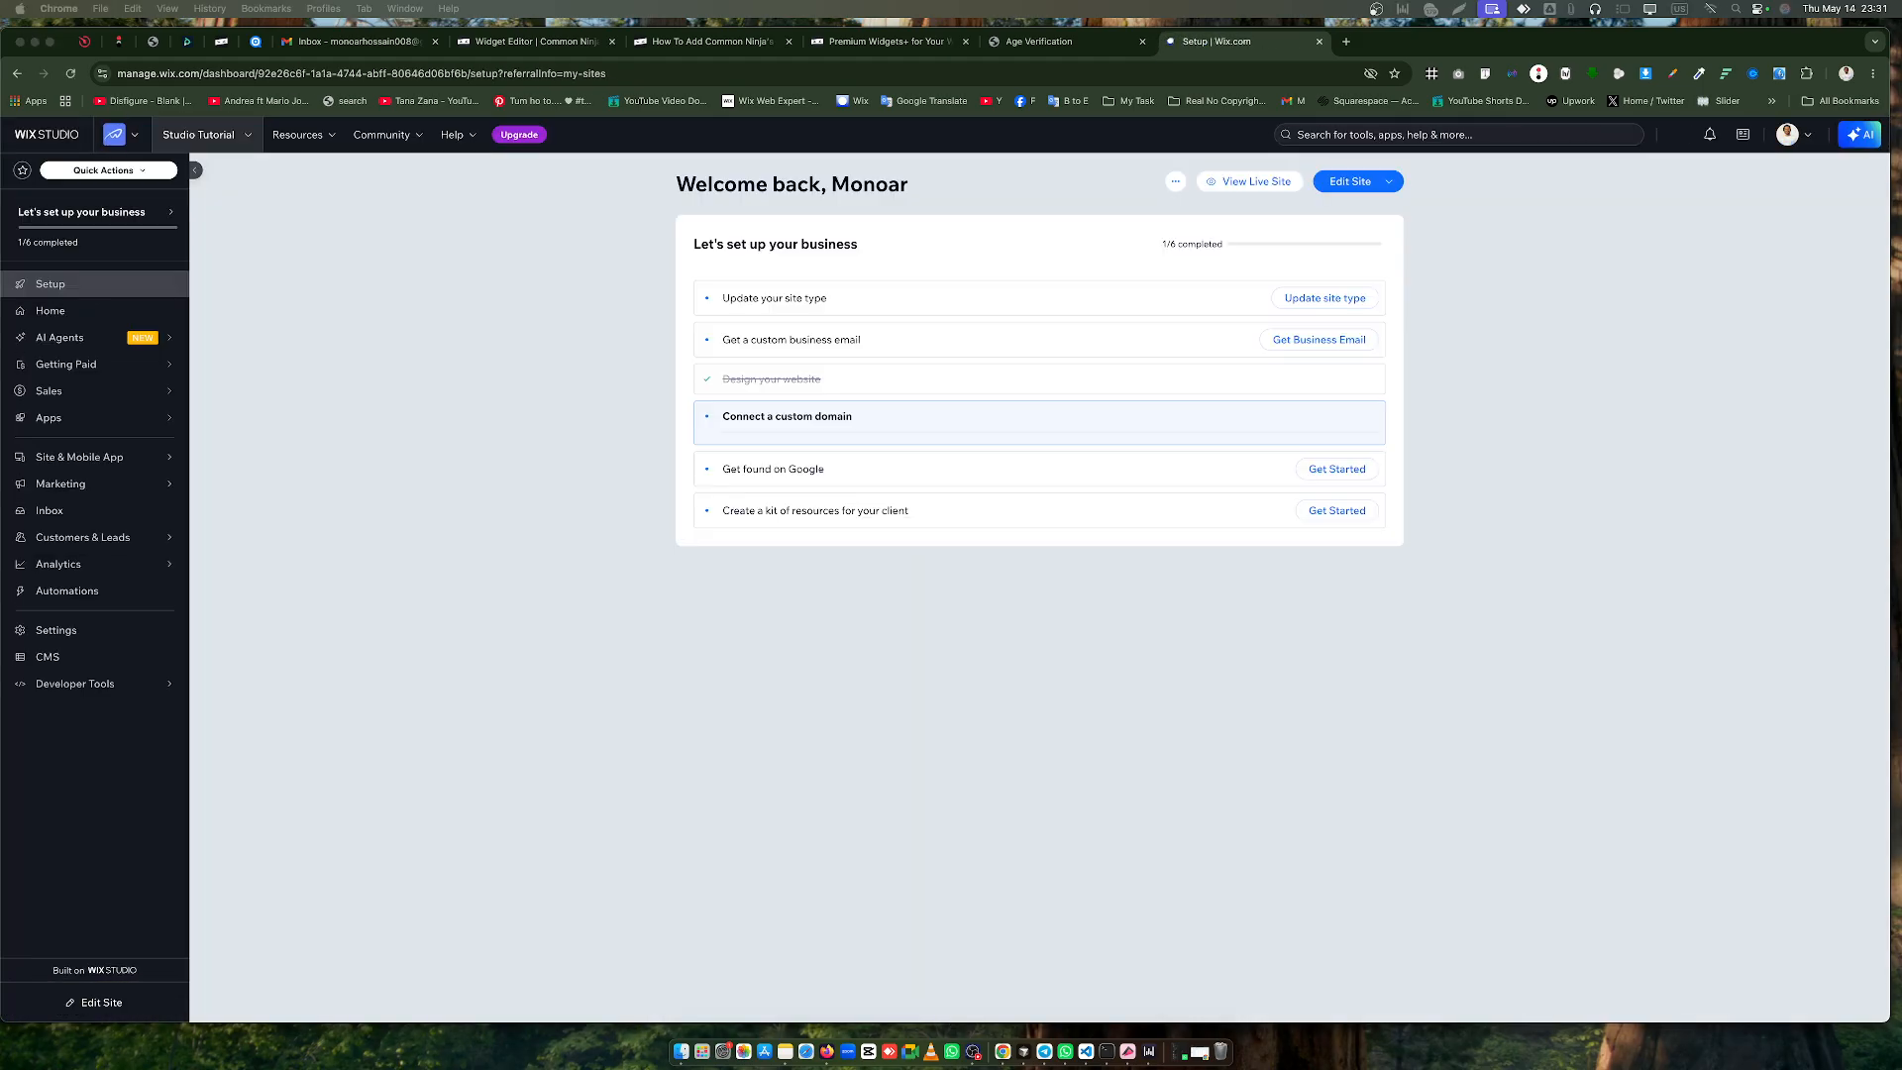
left_click(1346, 178)
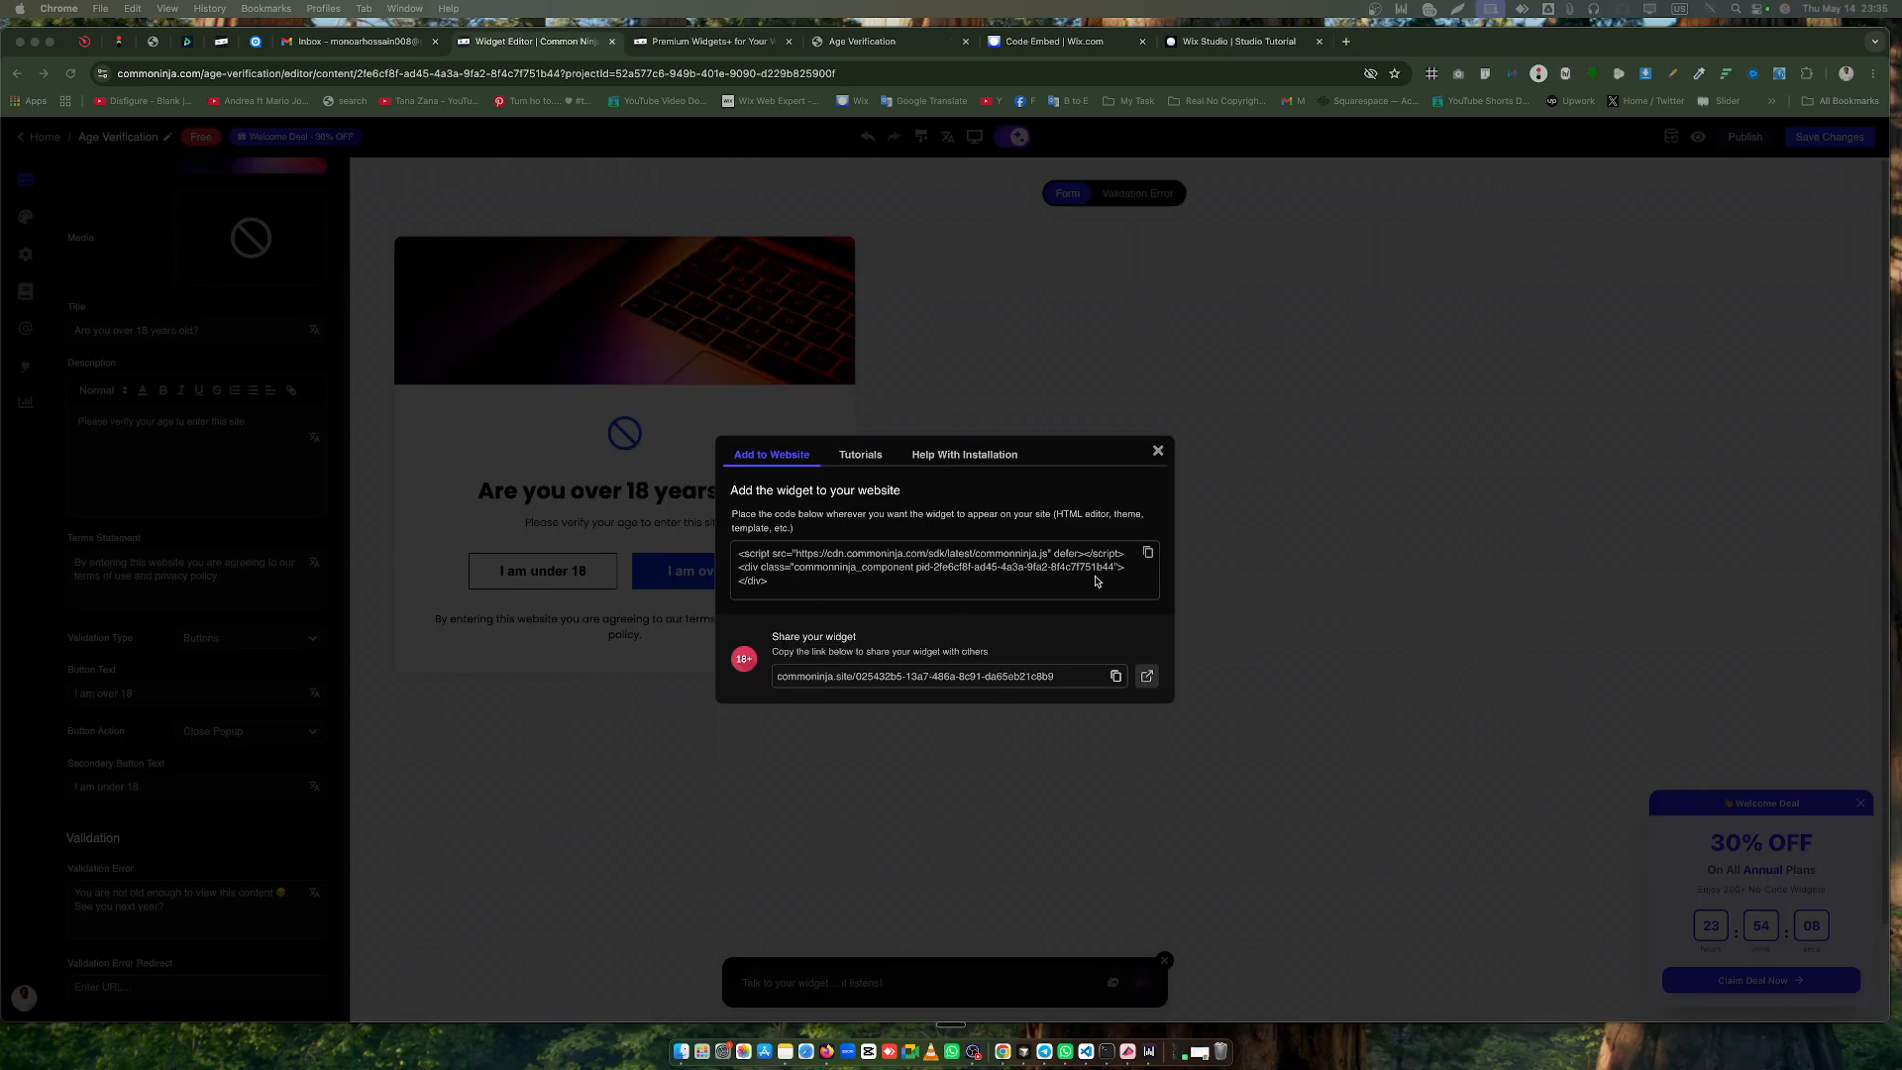
Copy the Age Verification widget's embed code and open the Custom Code settings of the Studio Tutorial site in Wix
left_click(1148, 552)
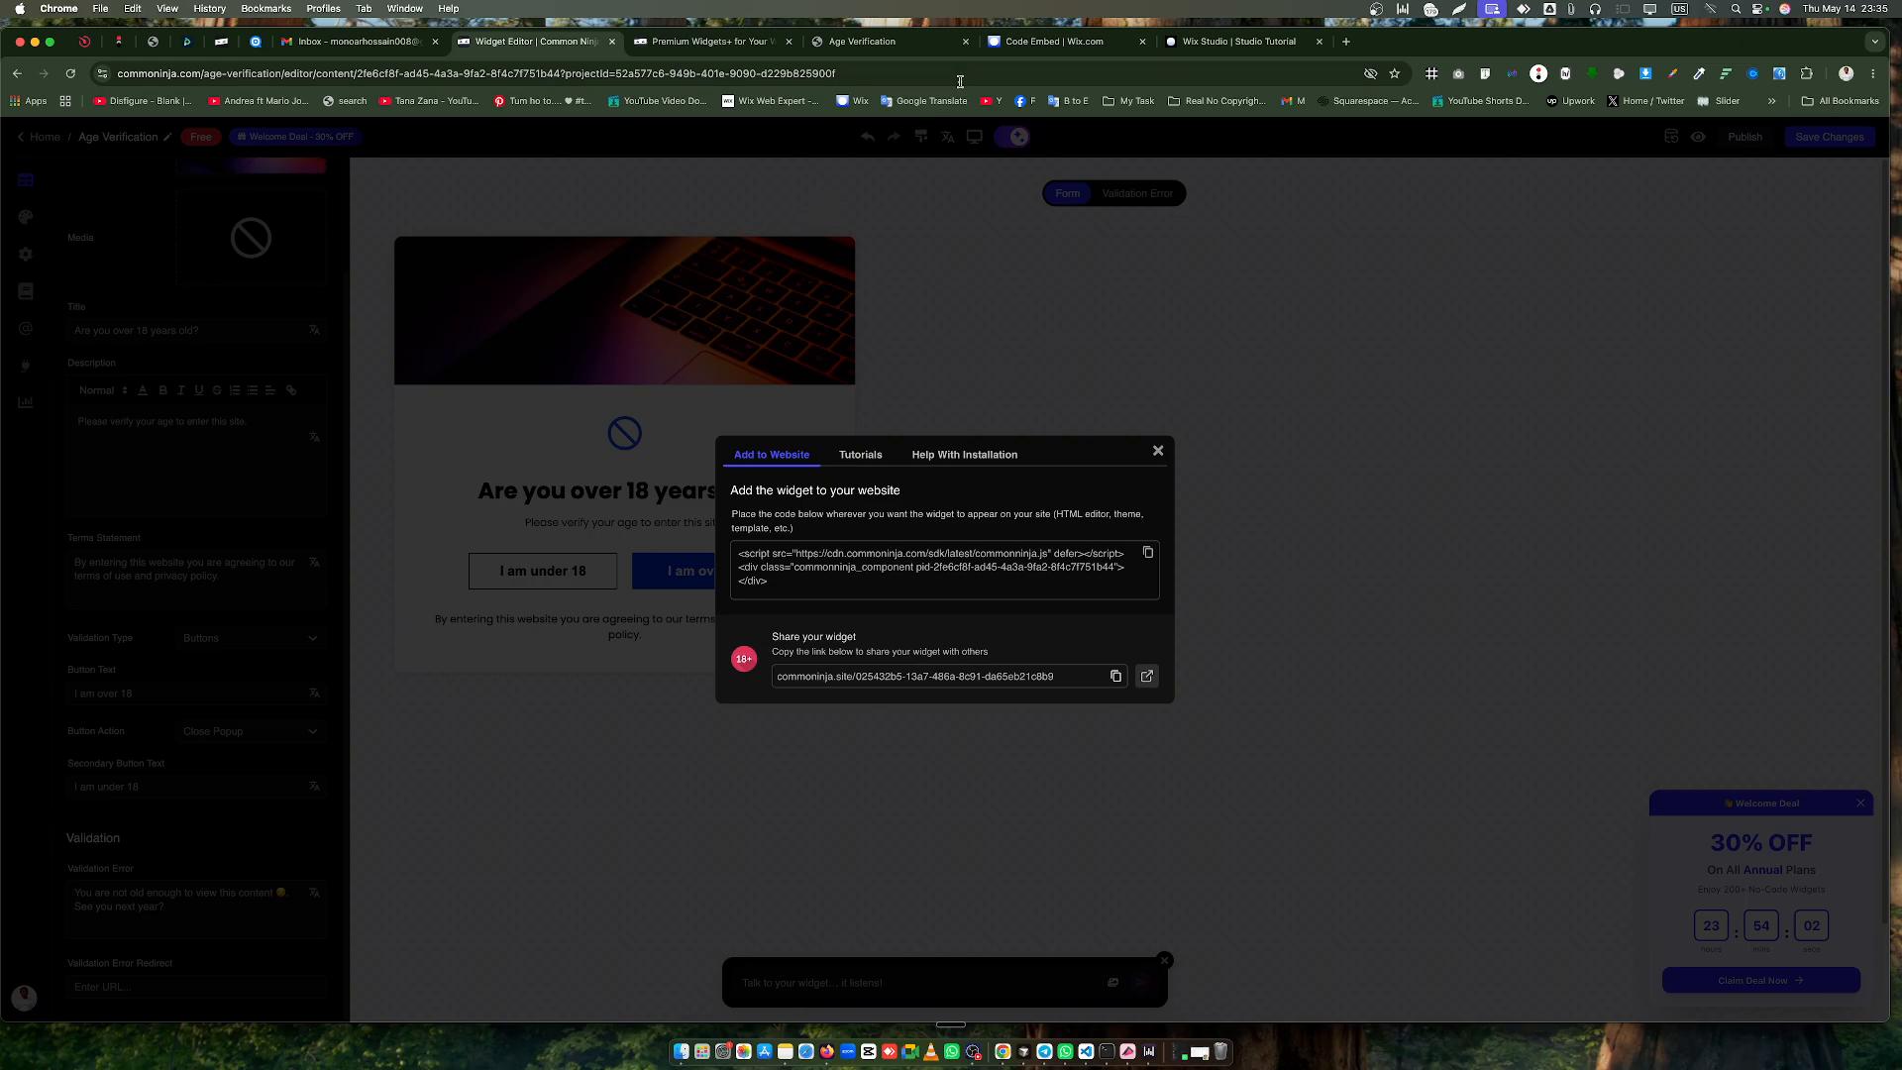
left_click(1038, 43)
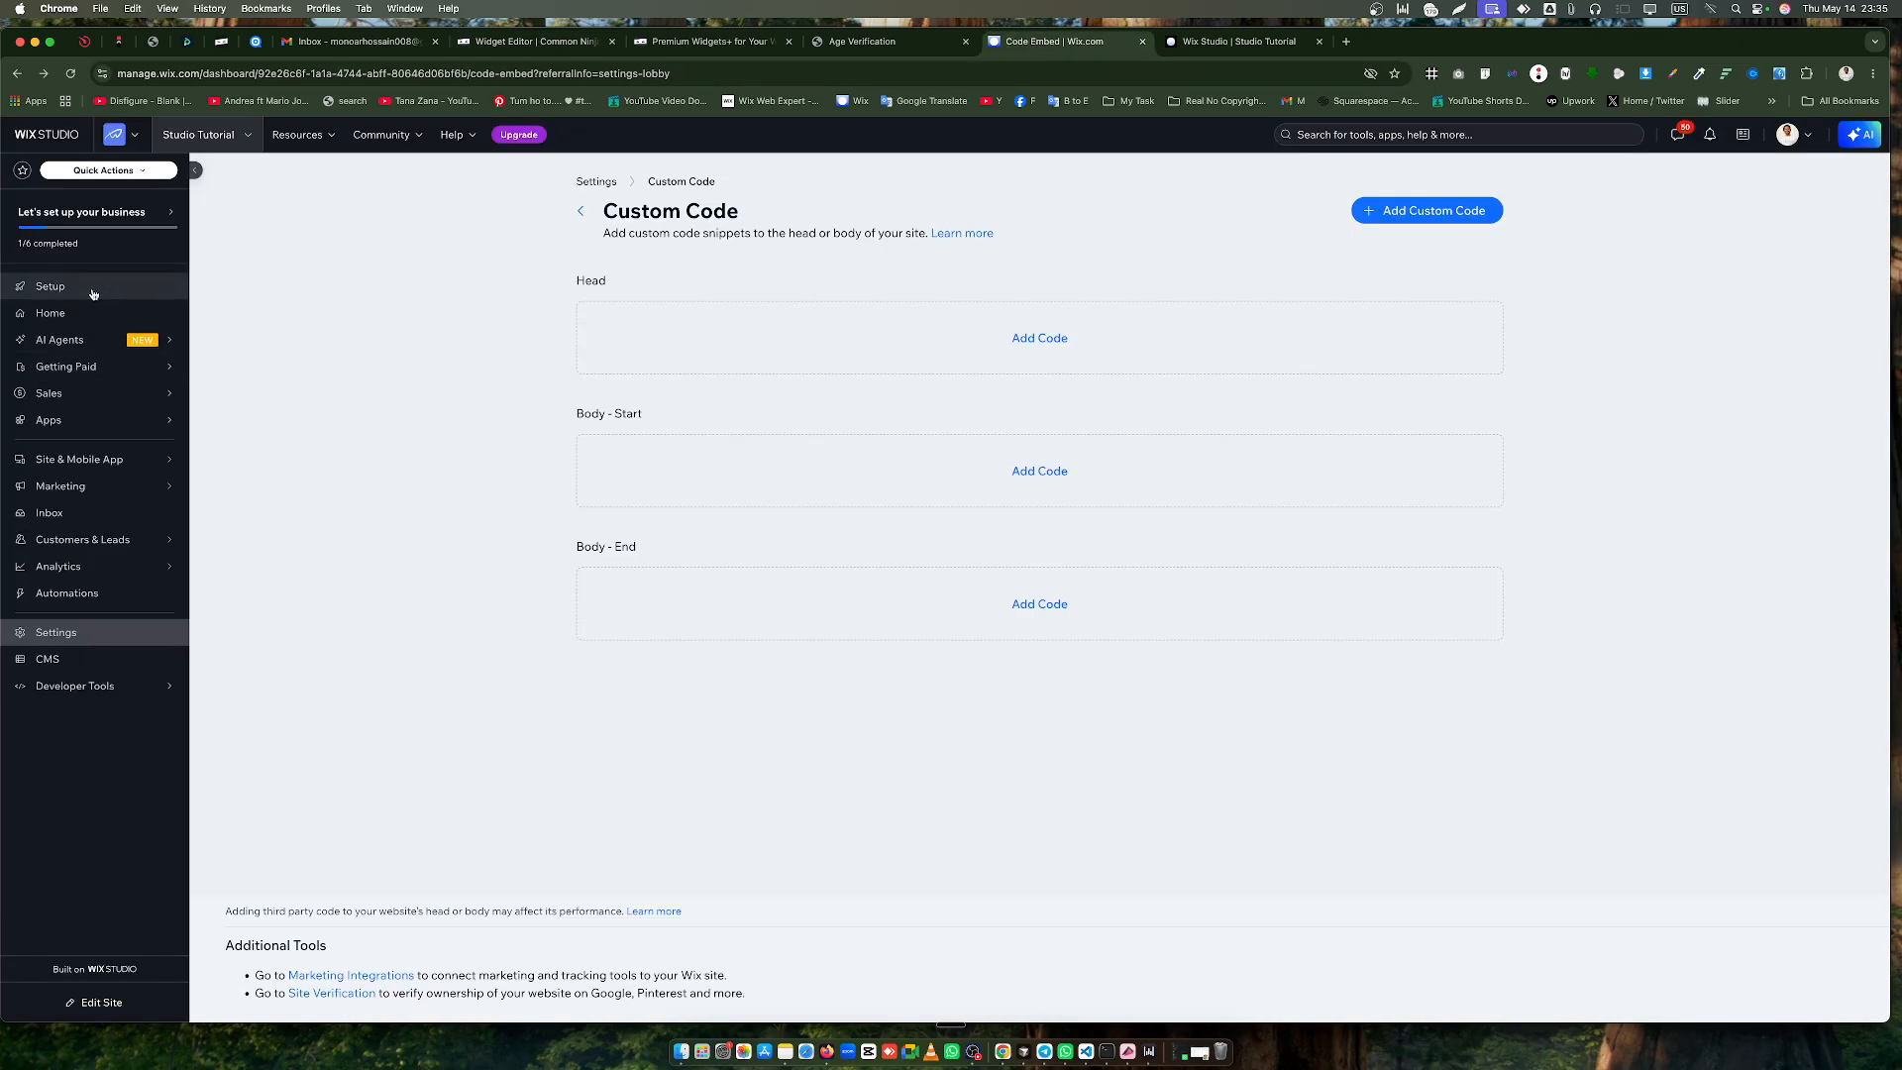
left_click(50, 286)
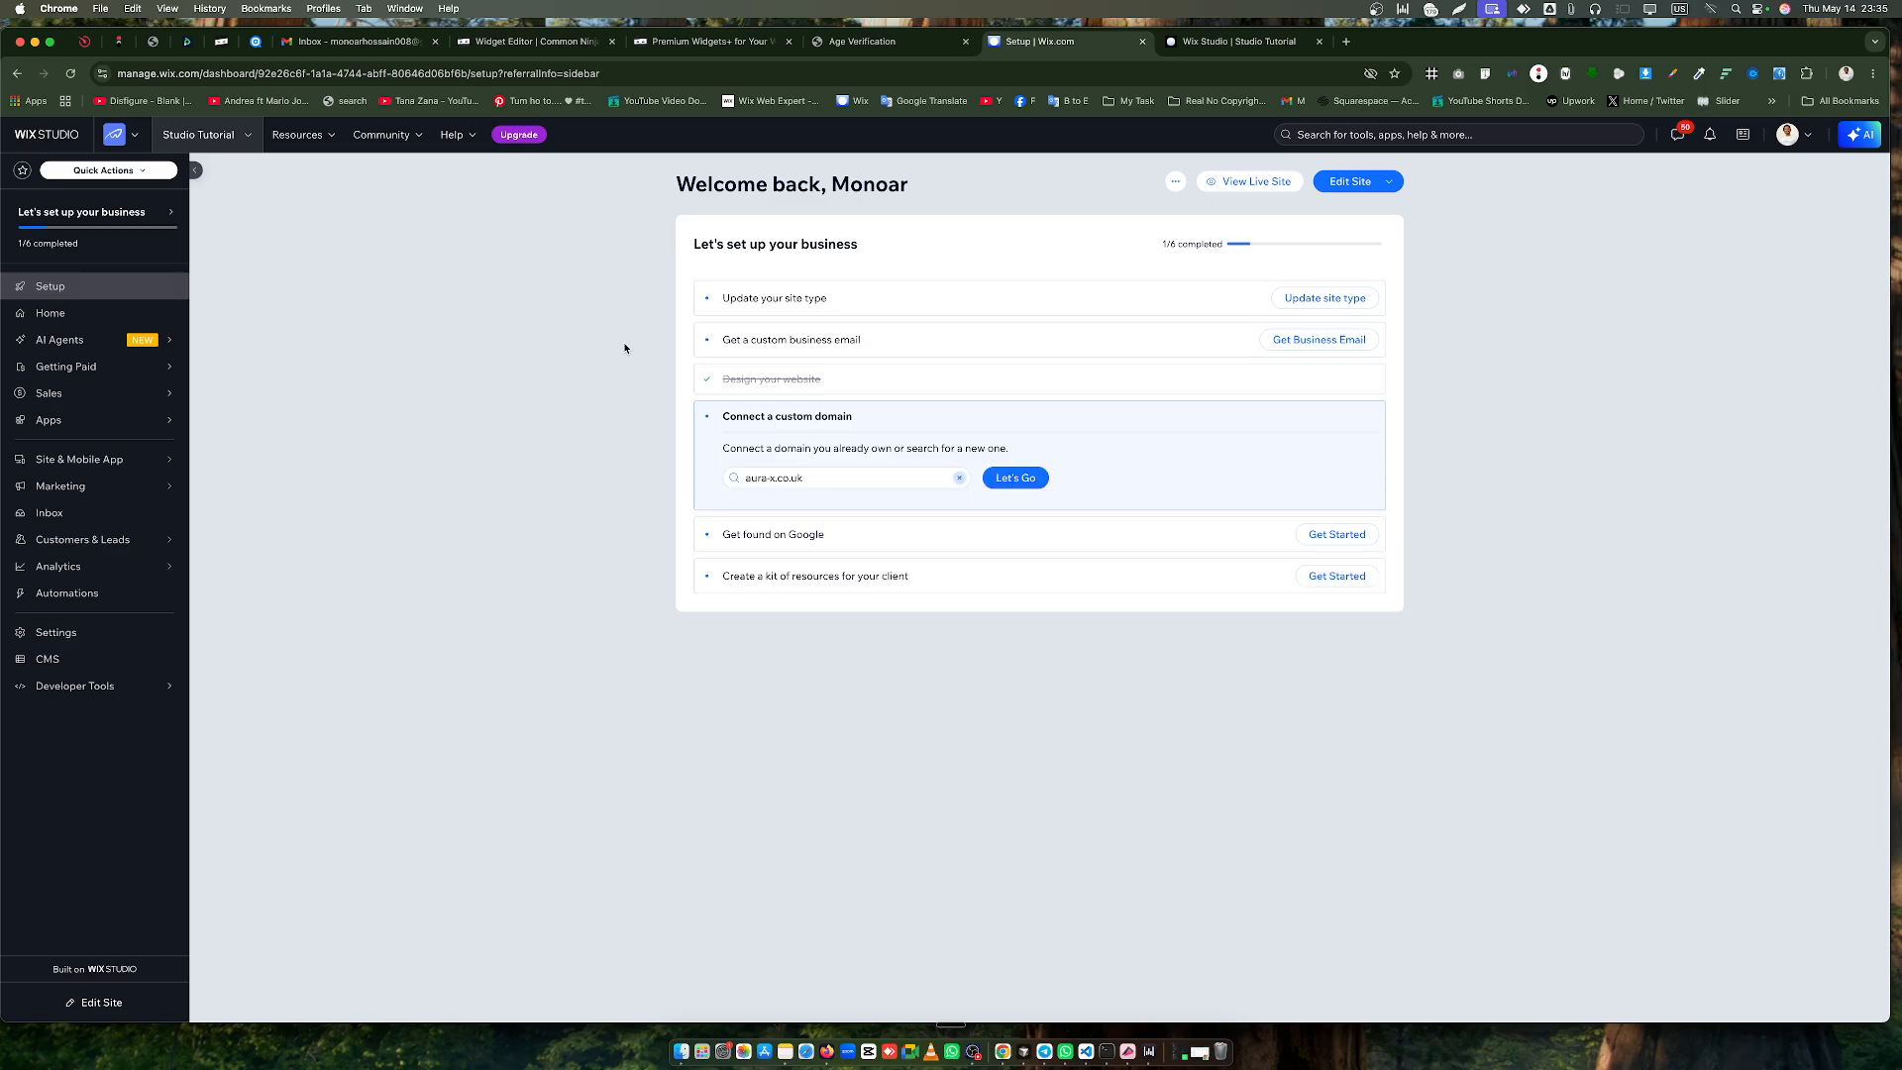
left_click(117, 633)
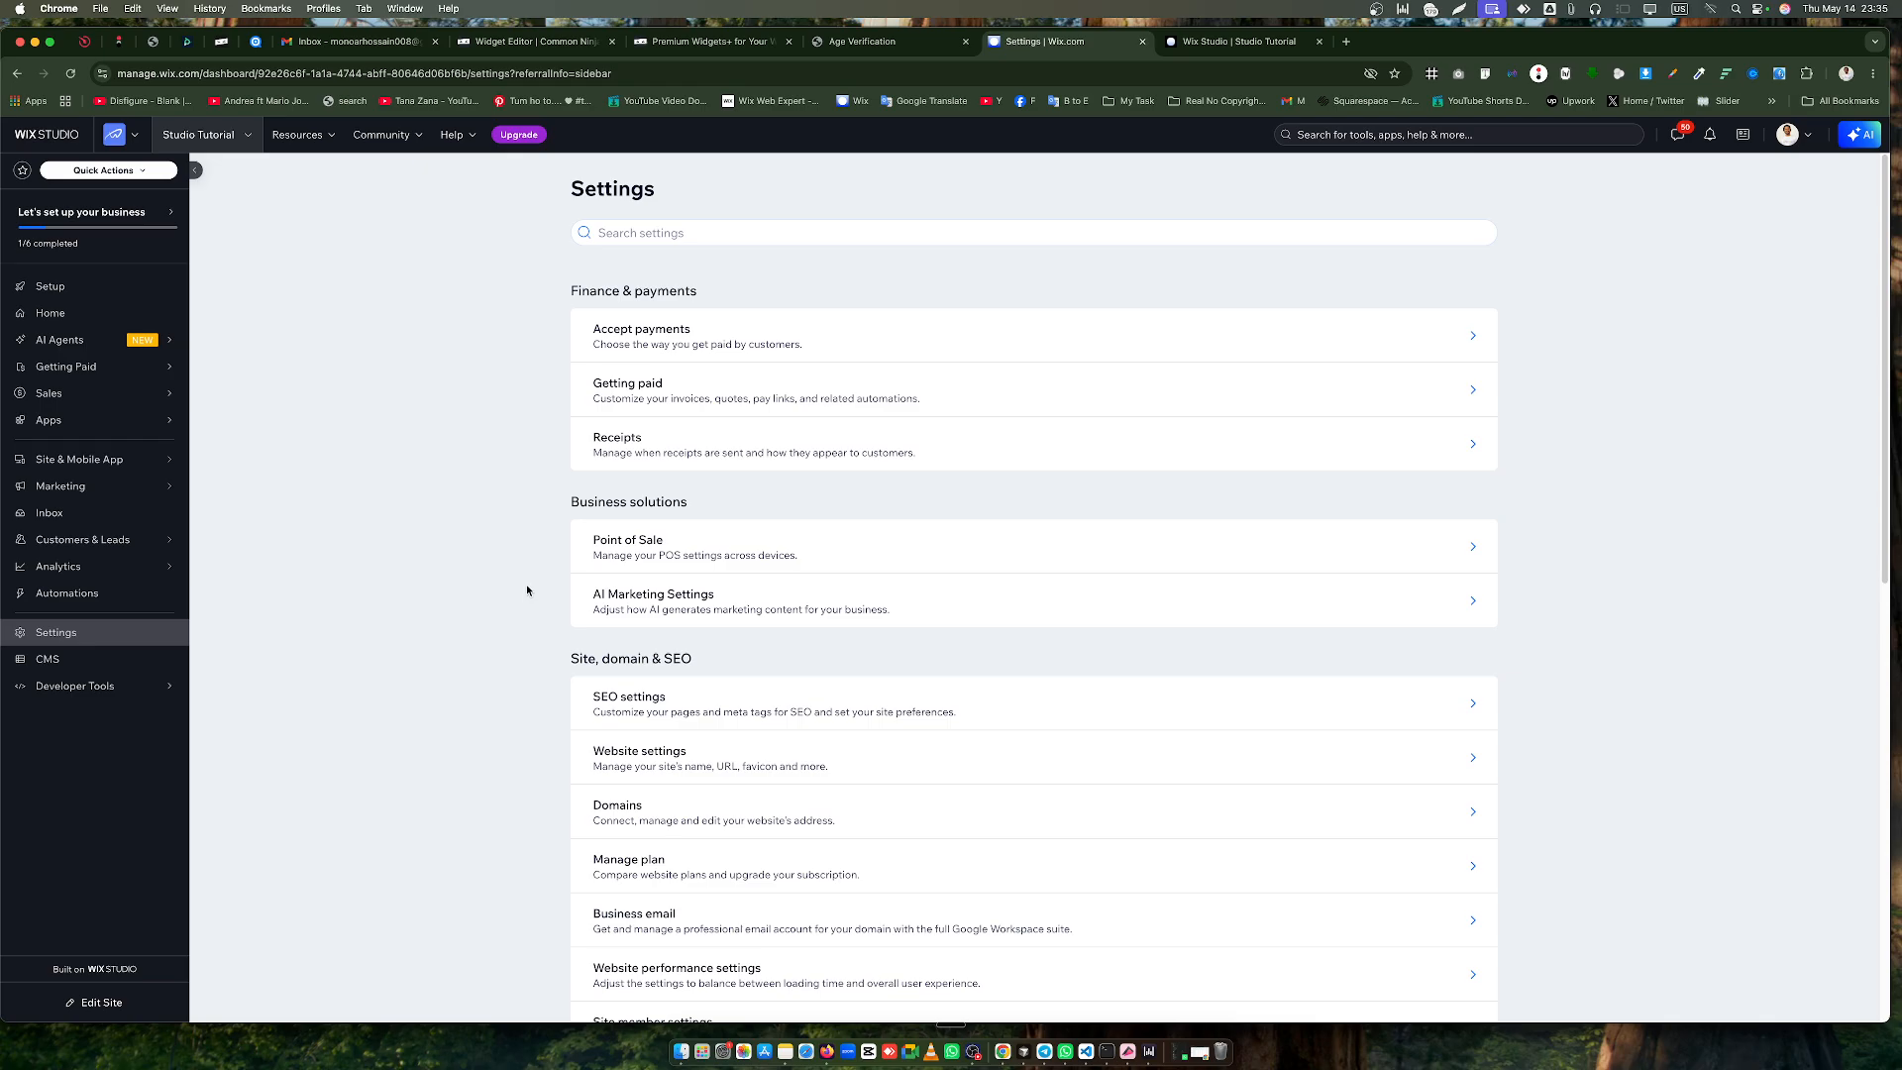
scroll(527, 590, "down", 10)
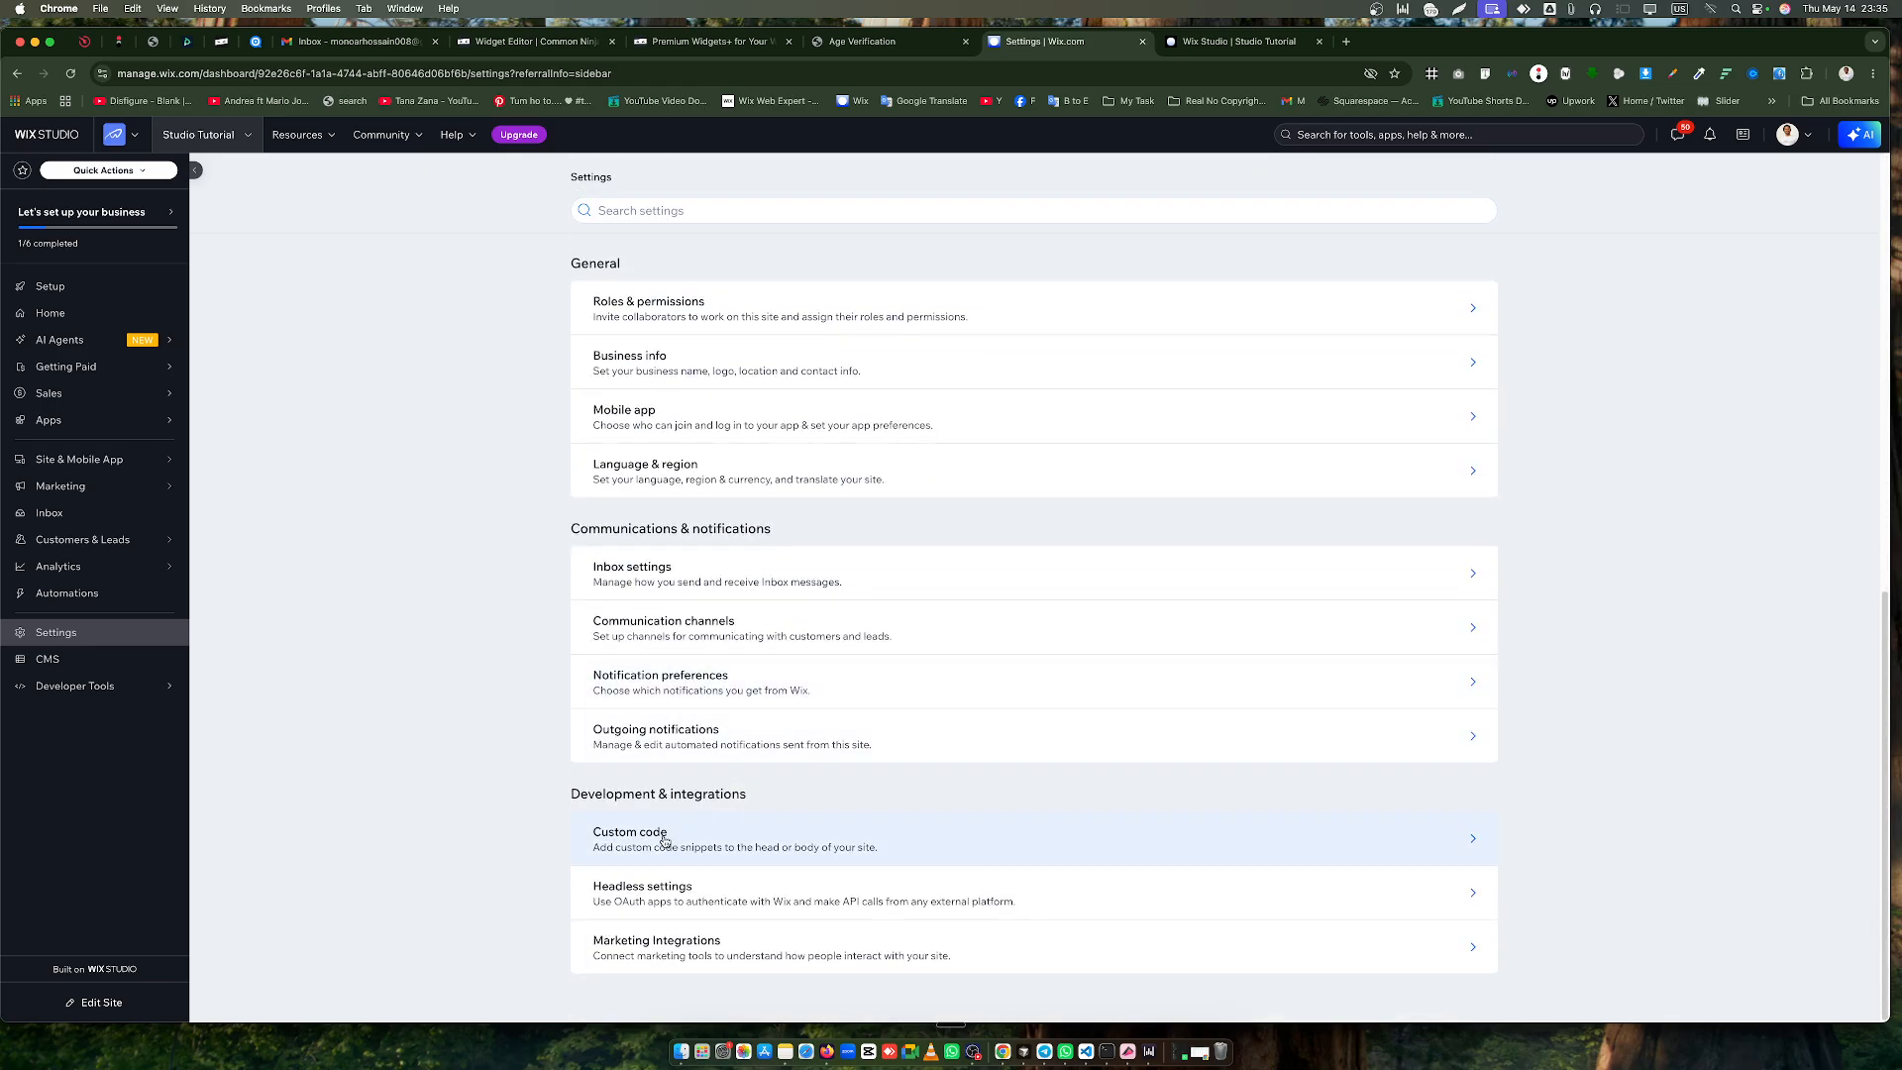
left_click(663, 842)
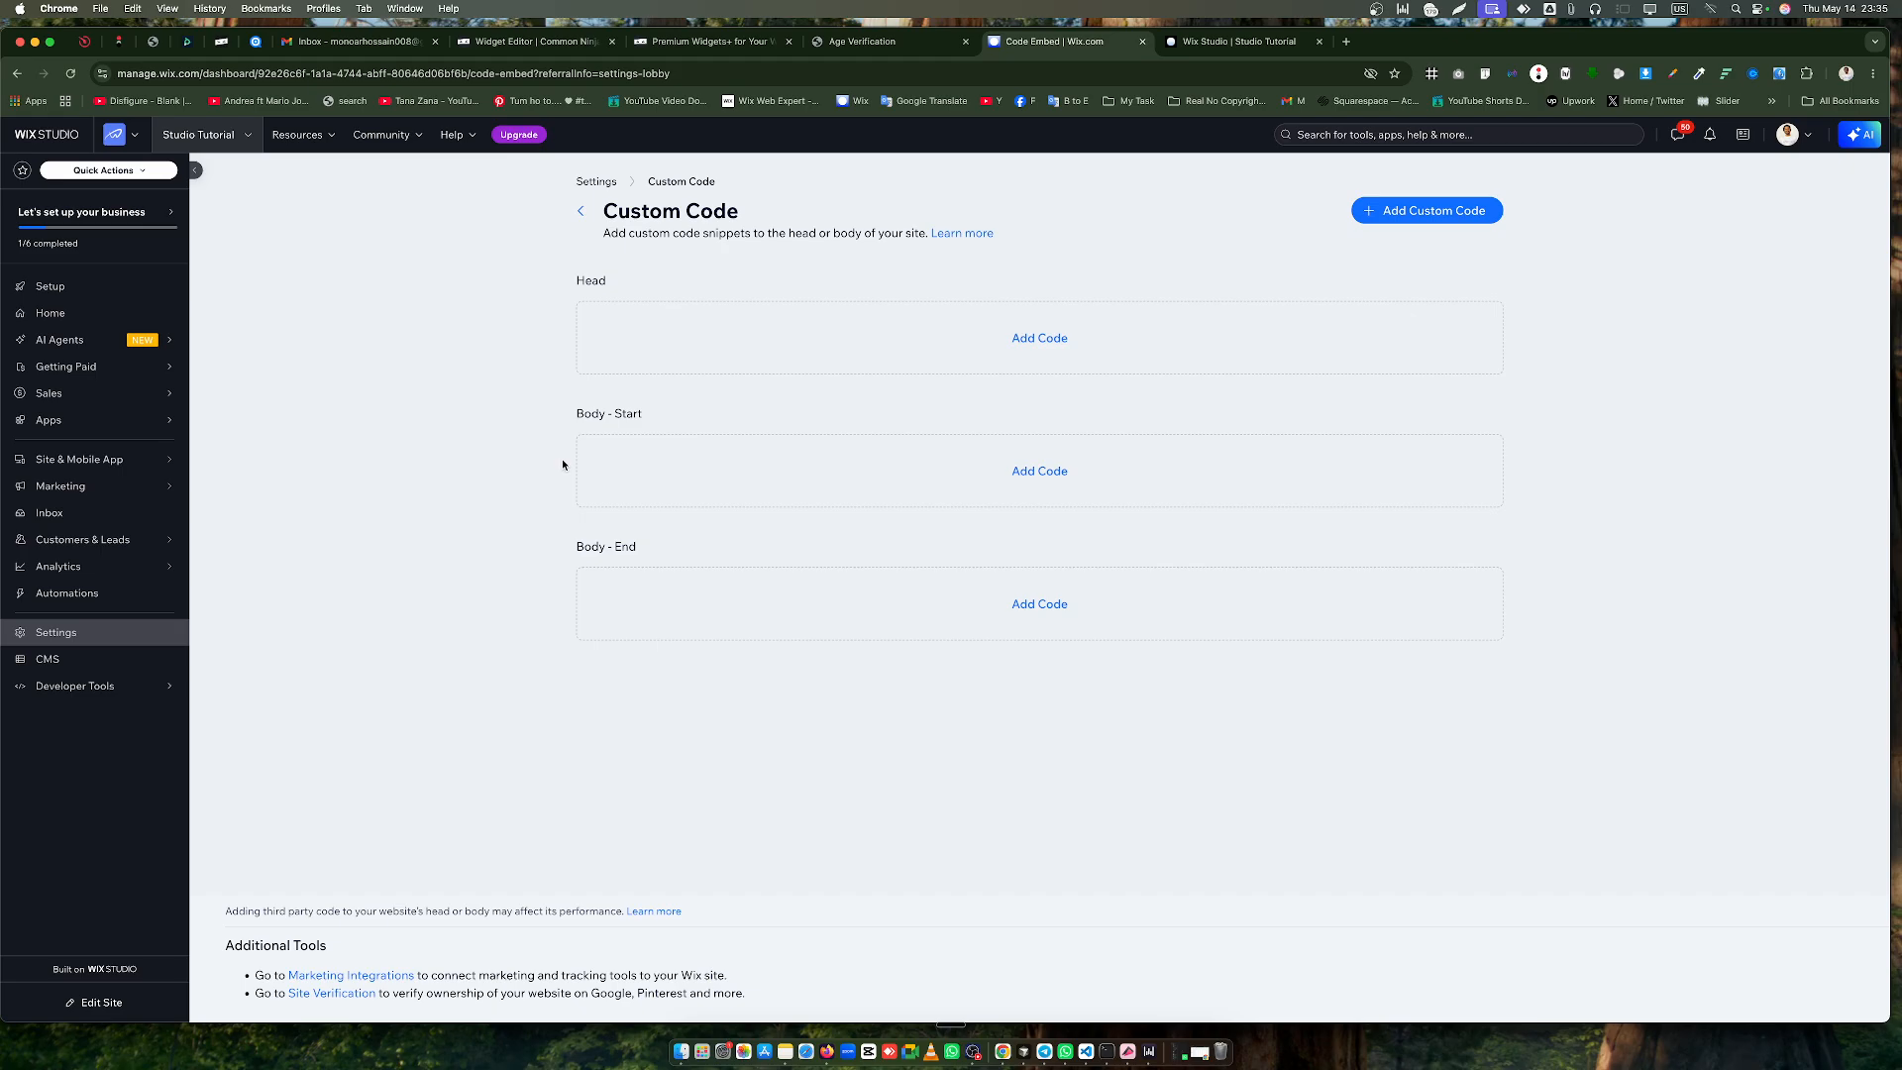
Go back to the site's general settings and reopen Custom Code under Development & integrations
left_click(595, 182)
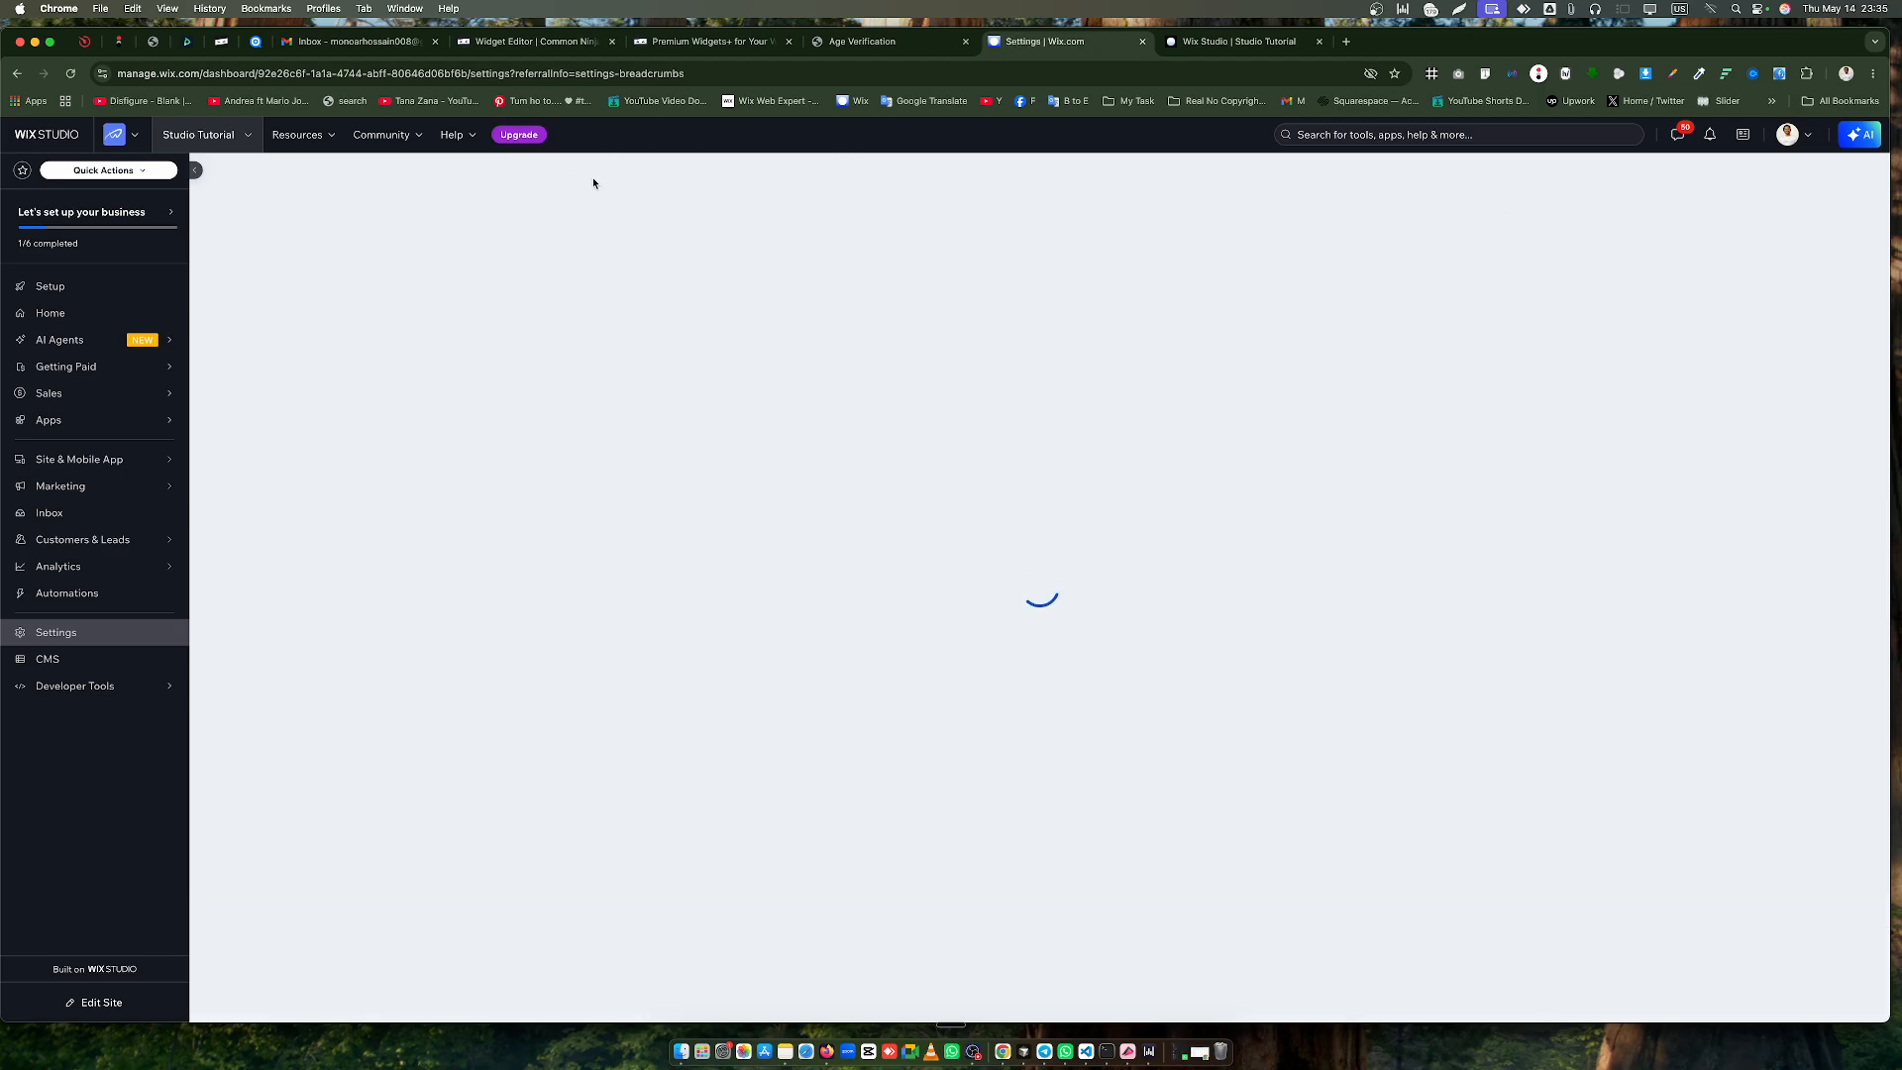
scroll(501, 396, "down", 10)
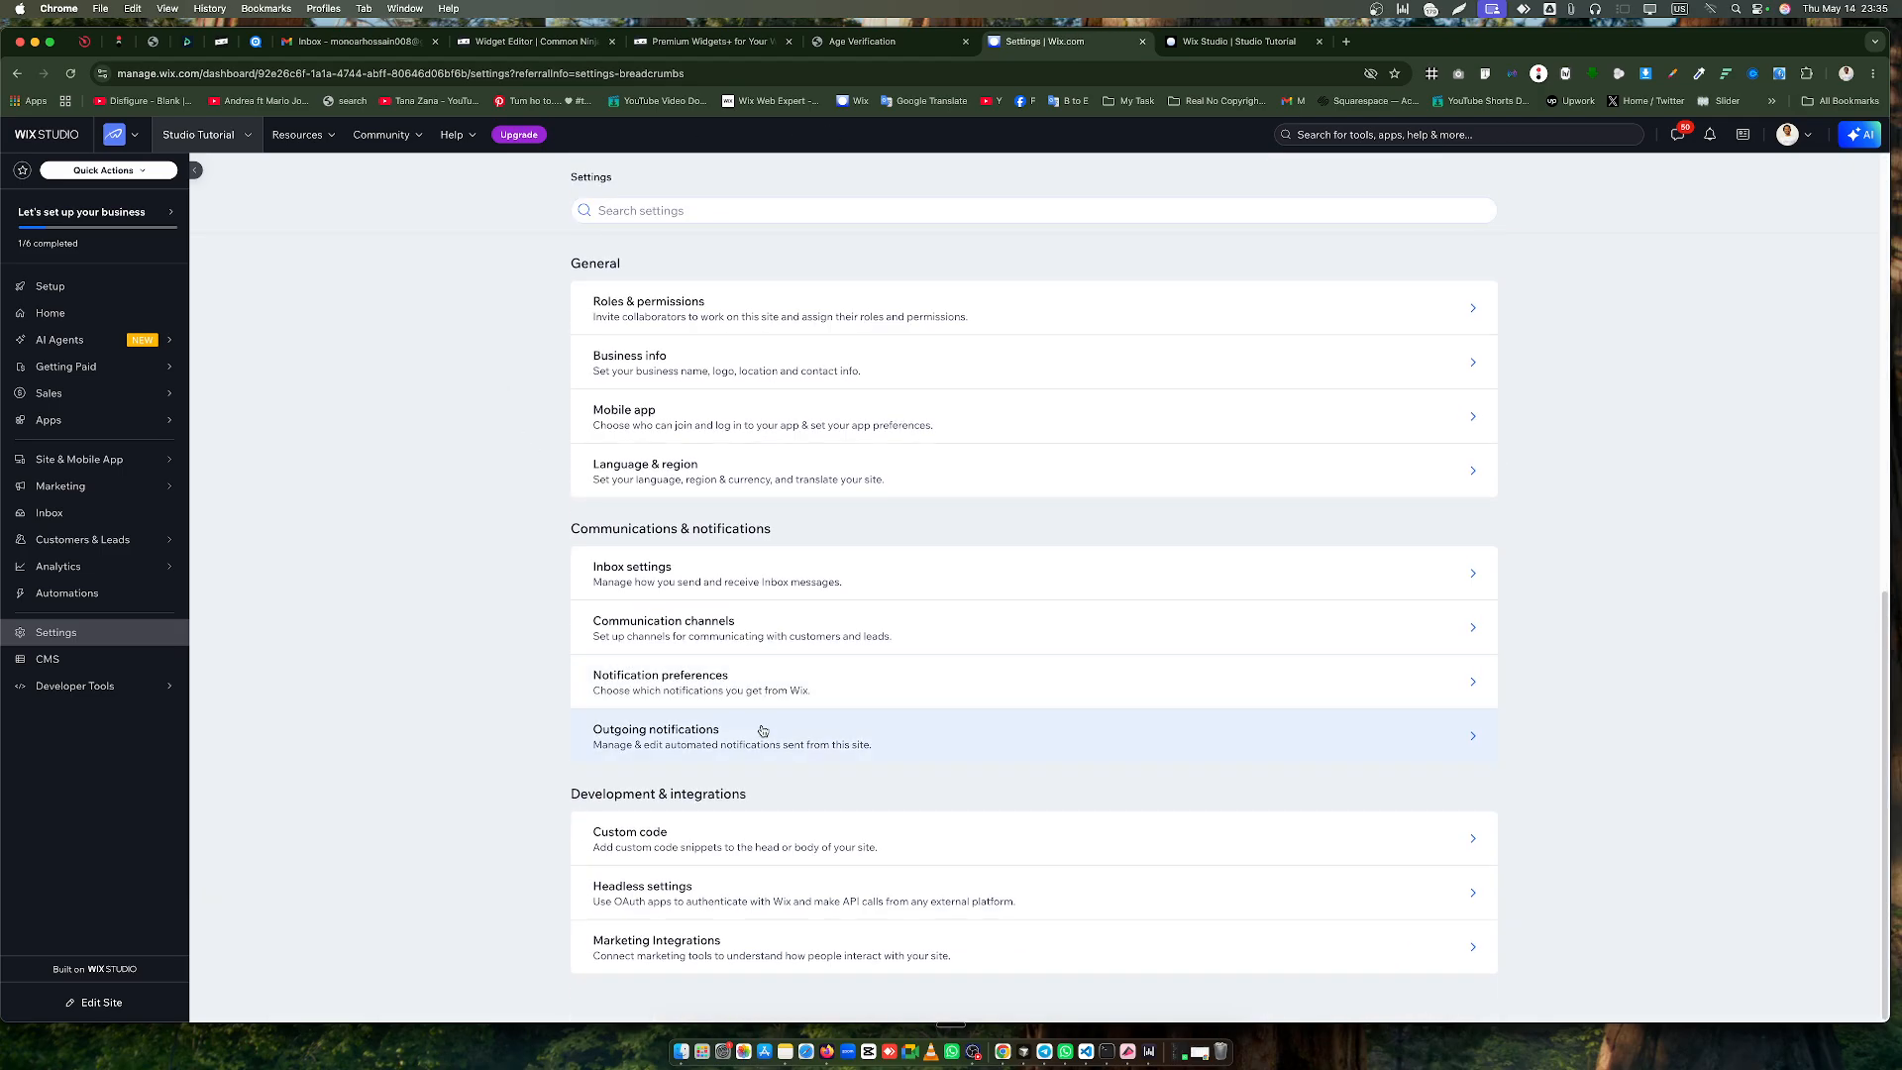
left_click(753, 838)
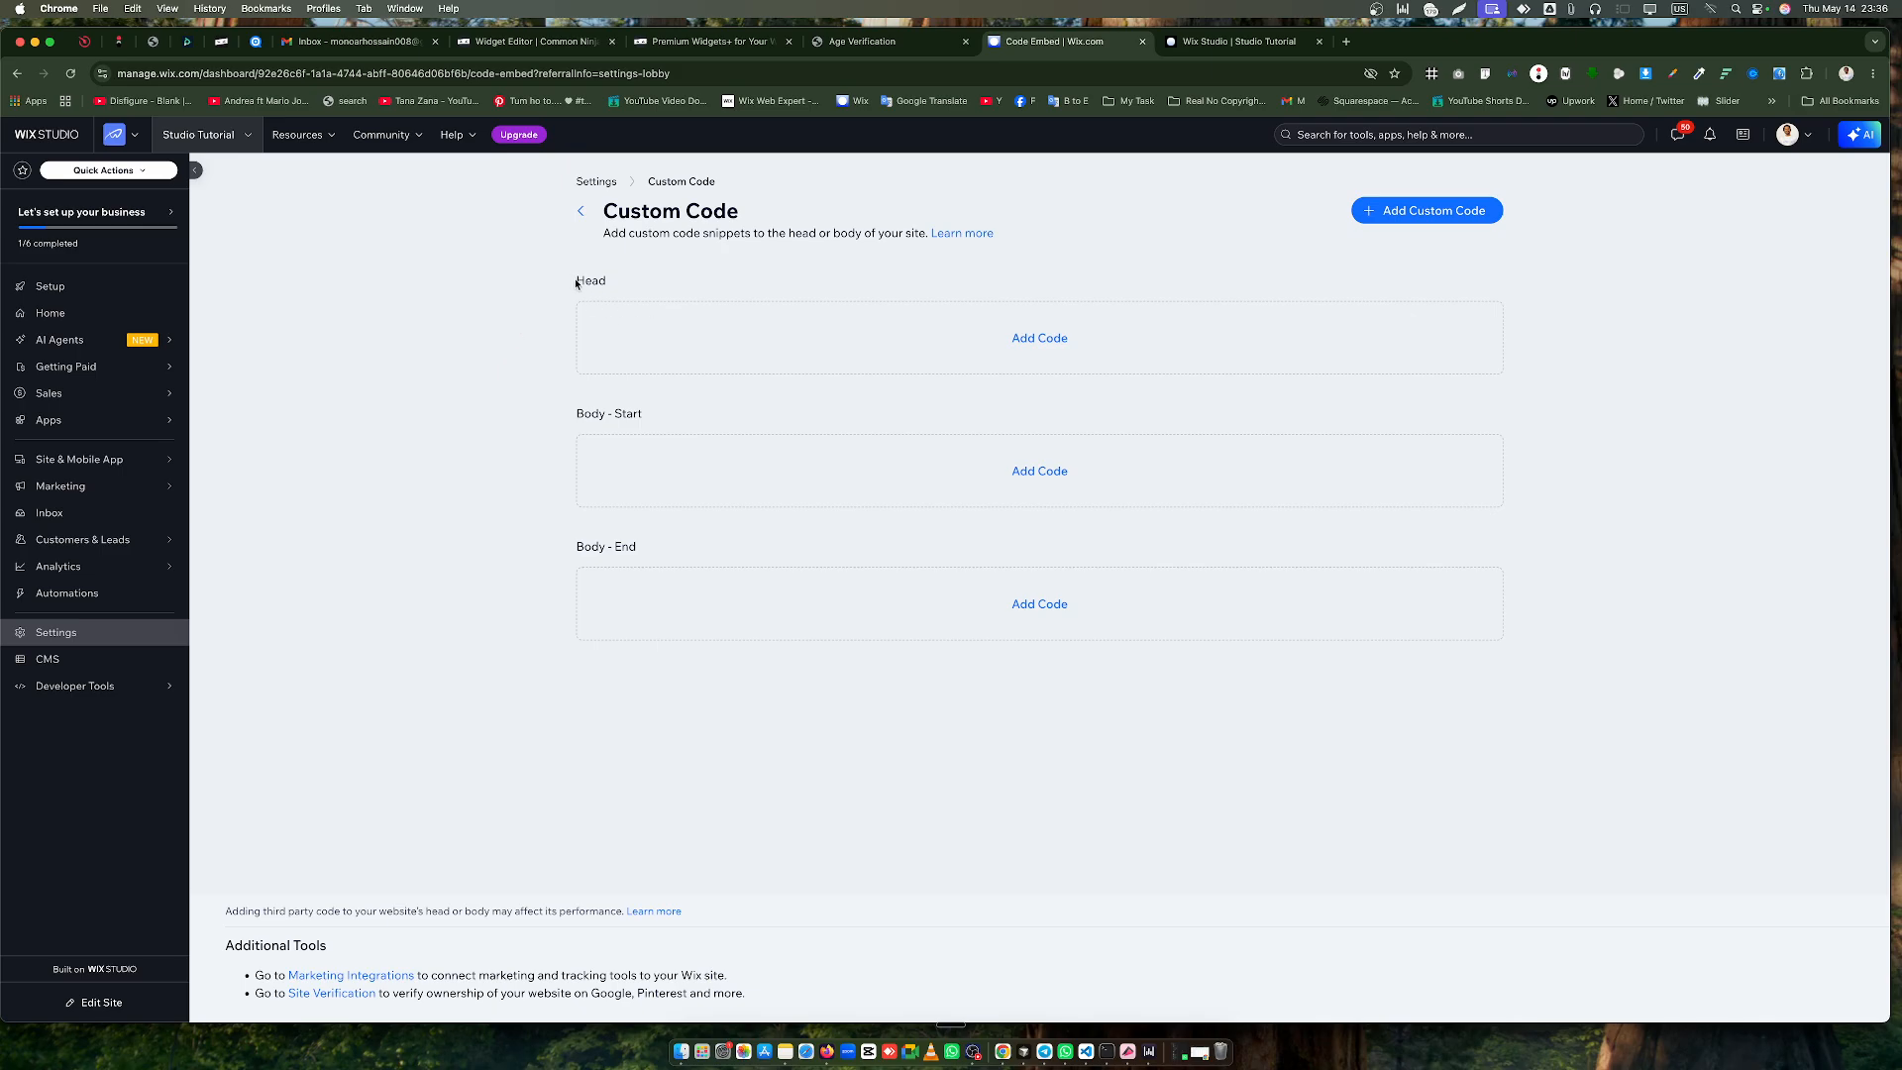
Start a new custom code entry in the Head section and paste the widget's embed code as its snippet
left_click_drag(576, 284, 625, 290)
left_click(926, 284)
left_click(1040, 341)
left_click(799, 399)
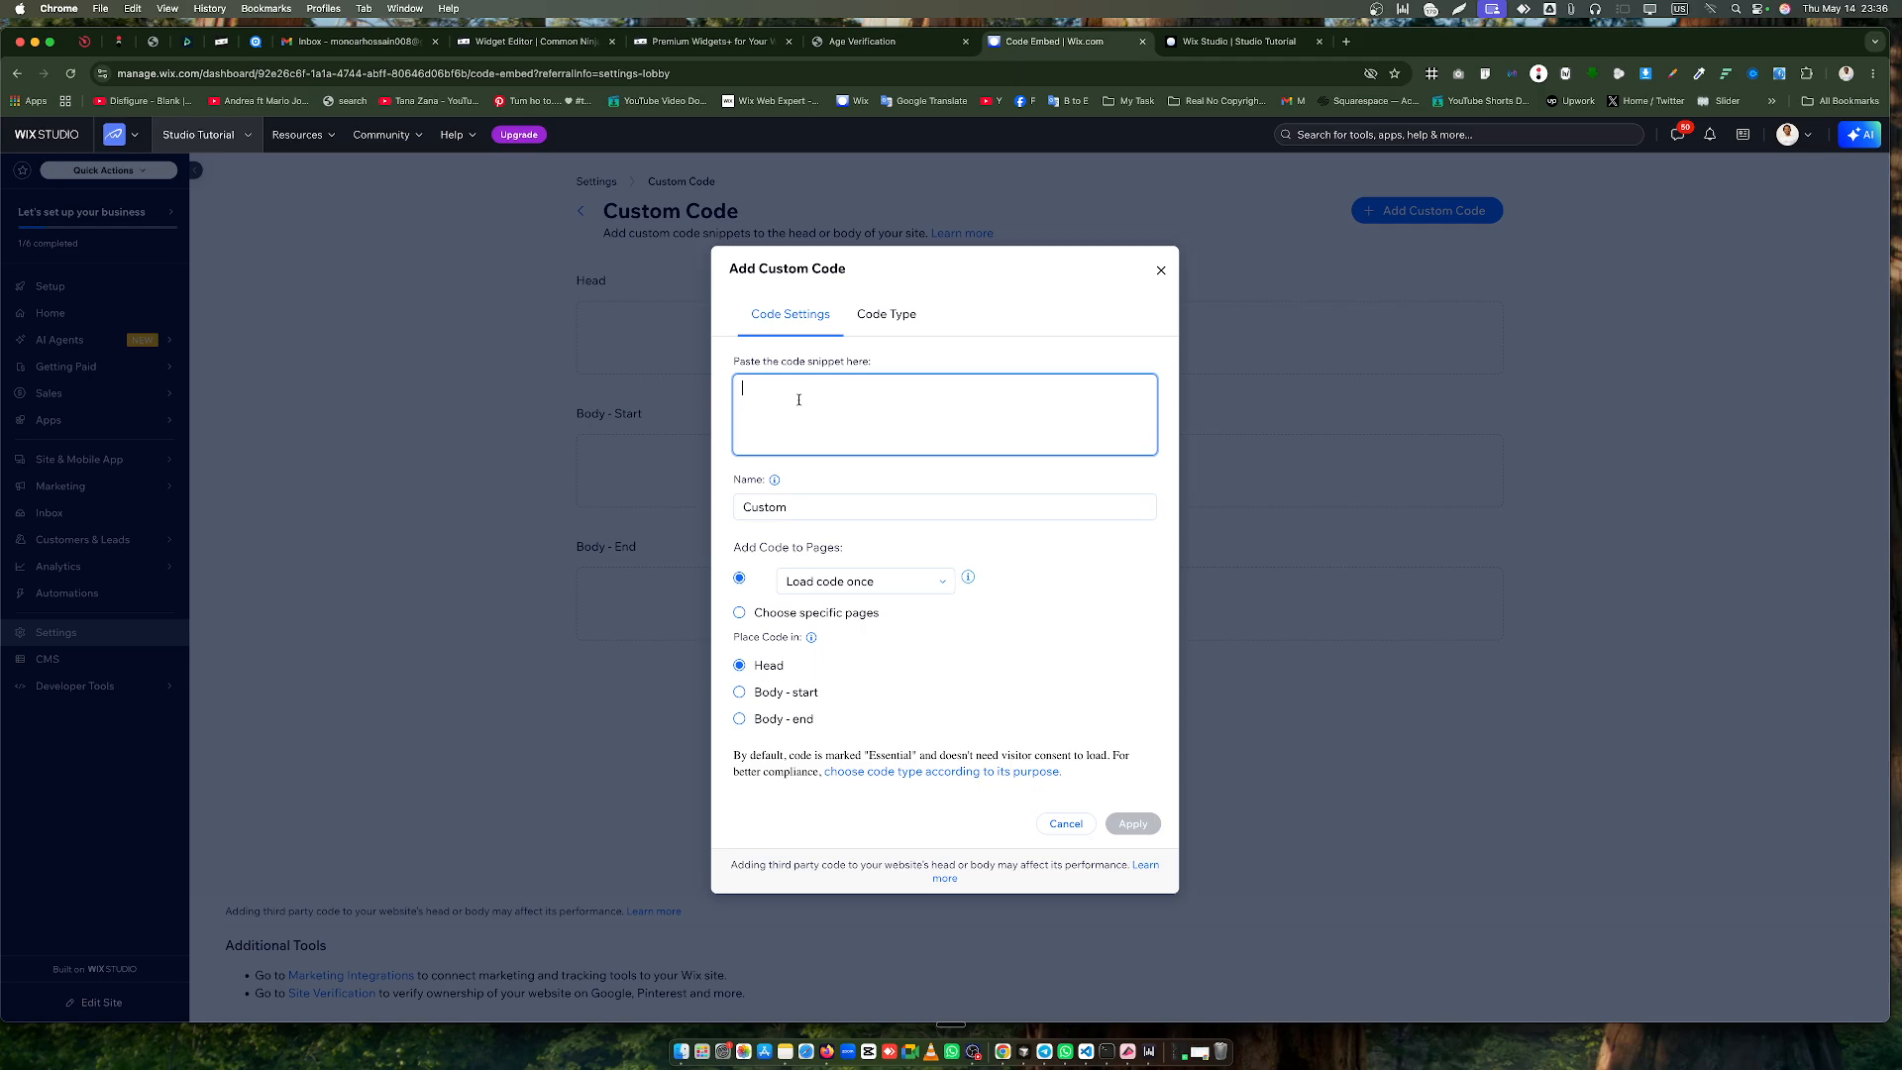
right_click(799, 399)
left_click(829, 507)
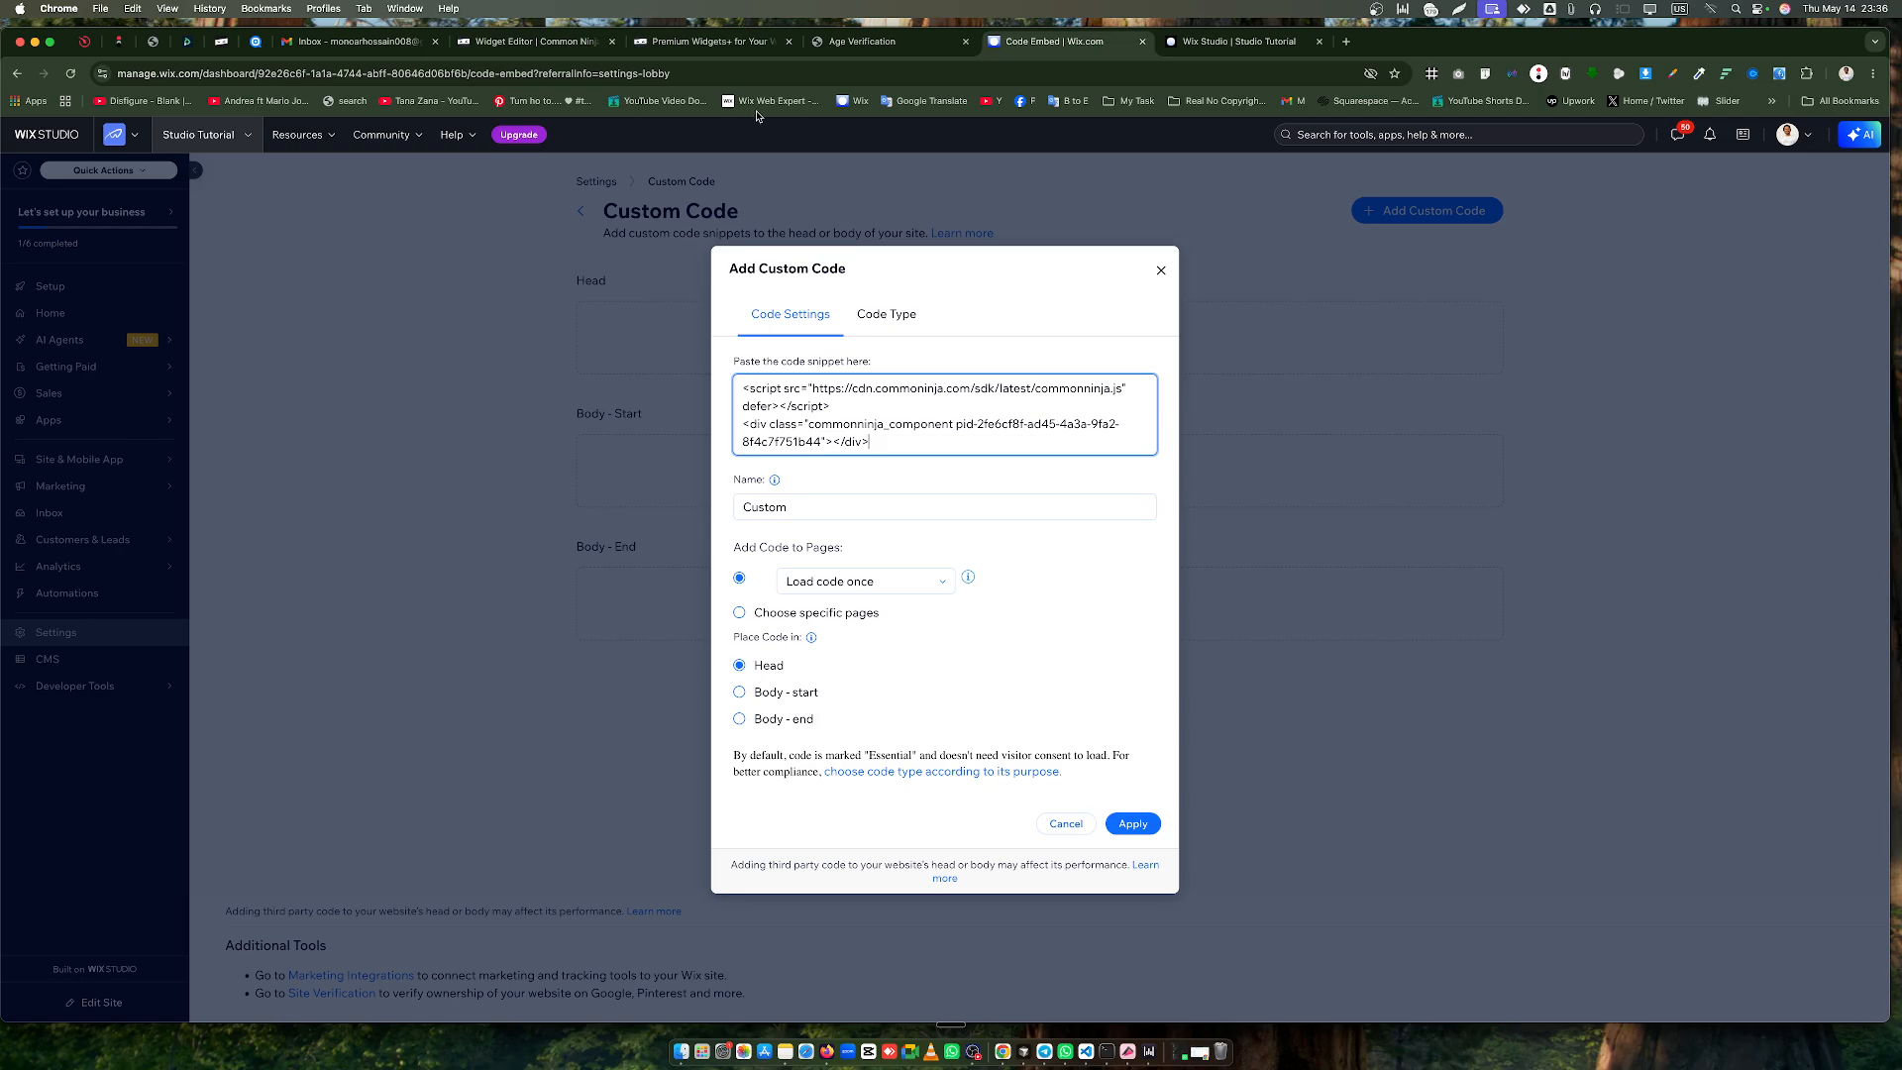
Look over the widget's publishing dialog and the site editor, and apply the pasted snippet with Head placement and Load code once
left_click(728, 42)
left_click(523, 44)
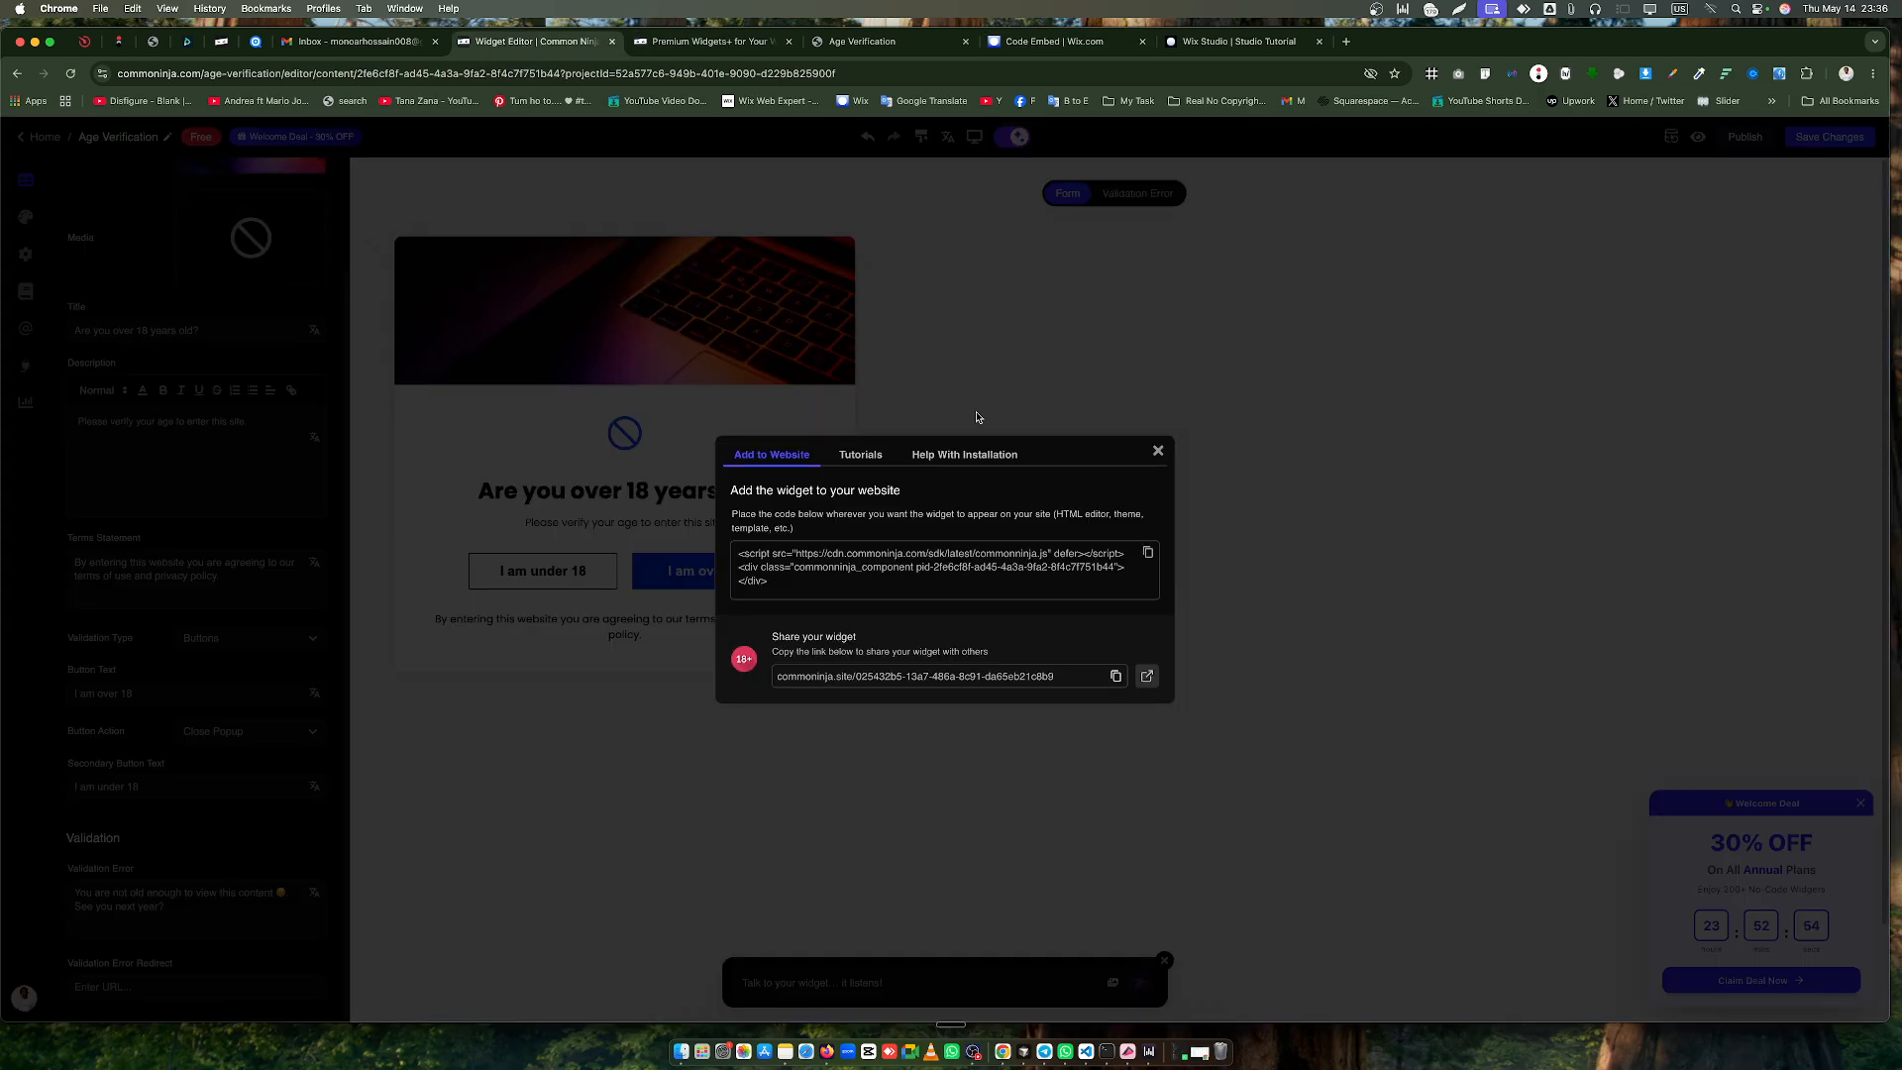
left_click(1228, 42)
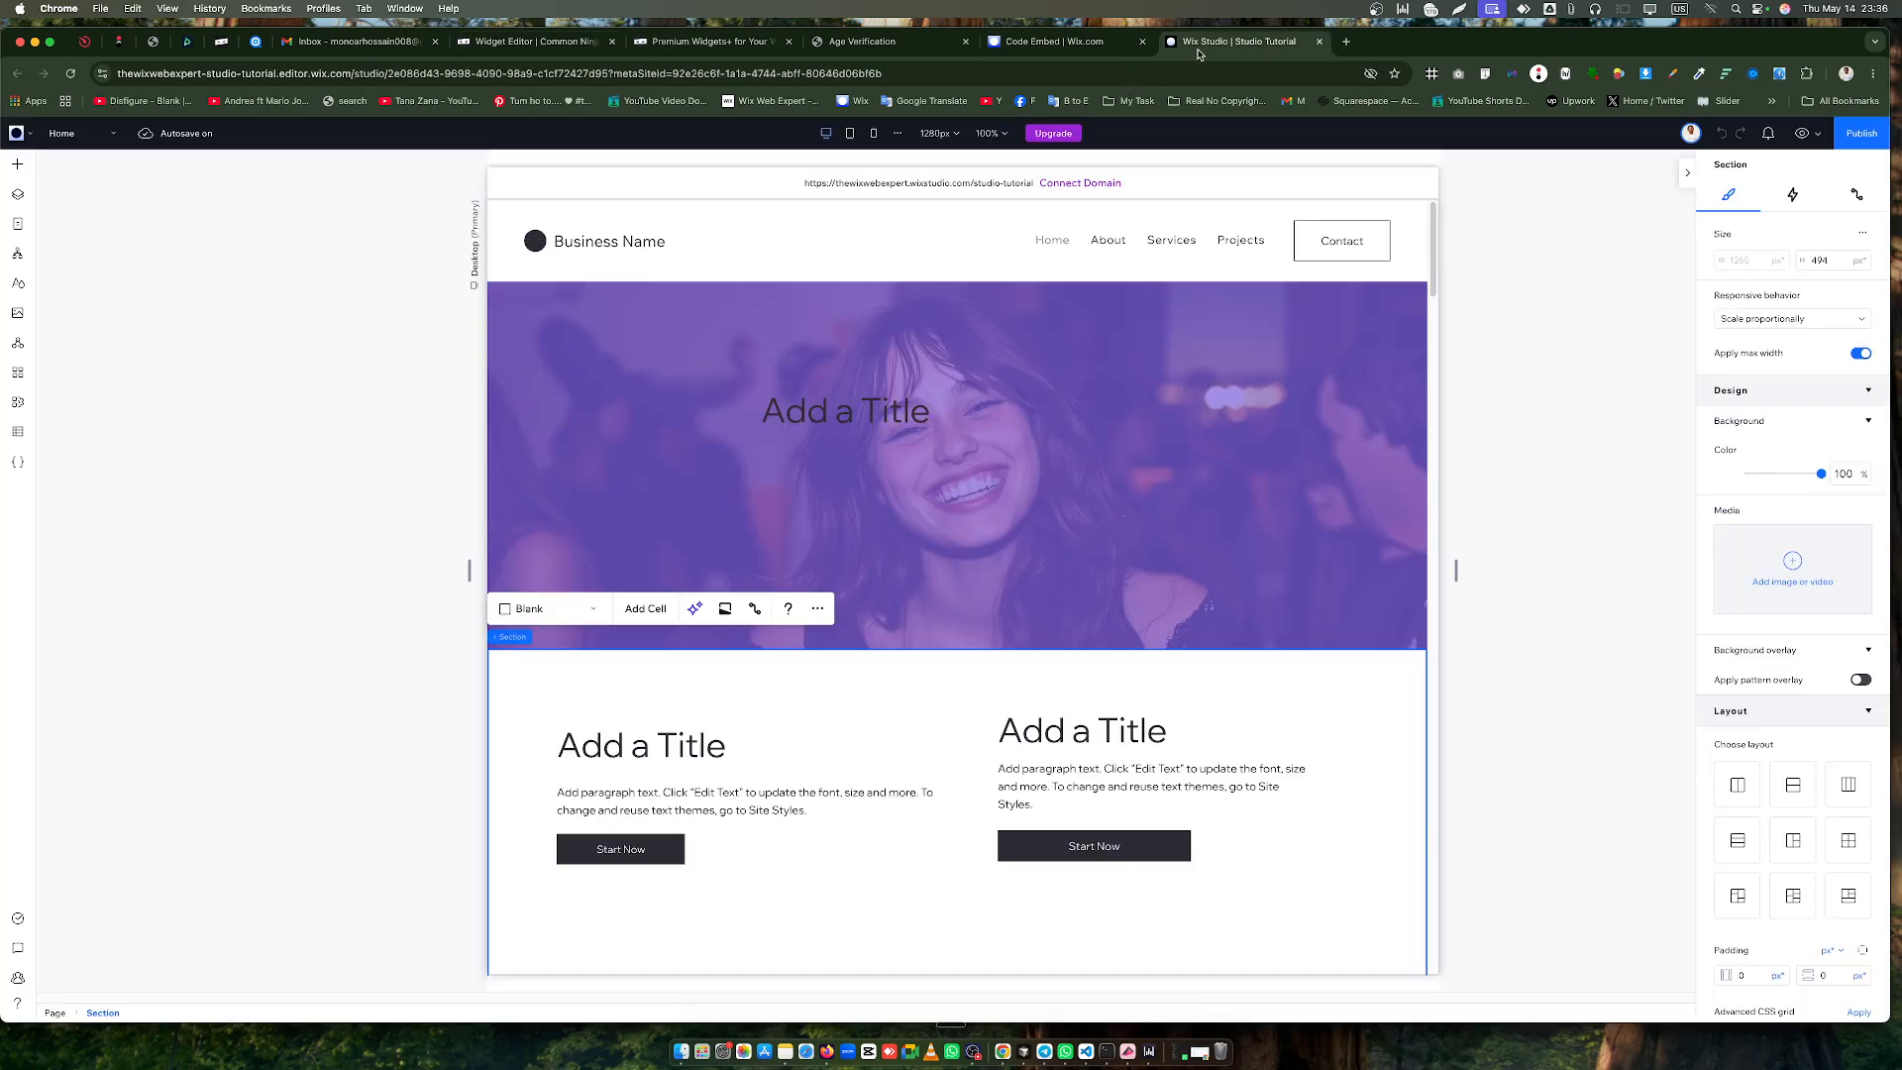
left_click(1031, 44)
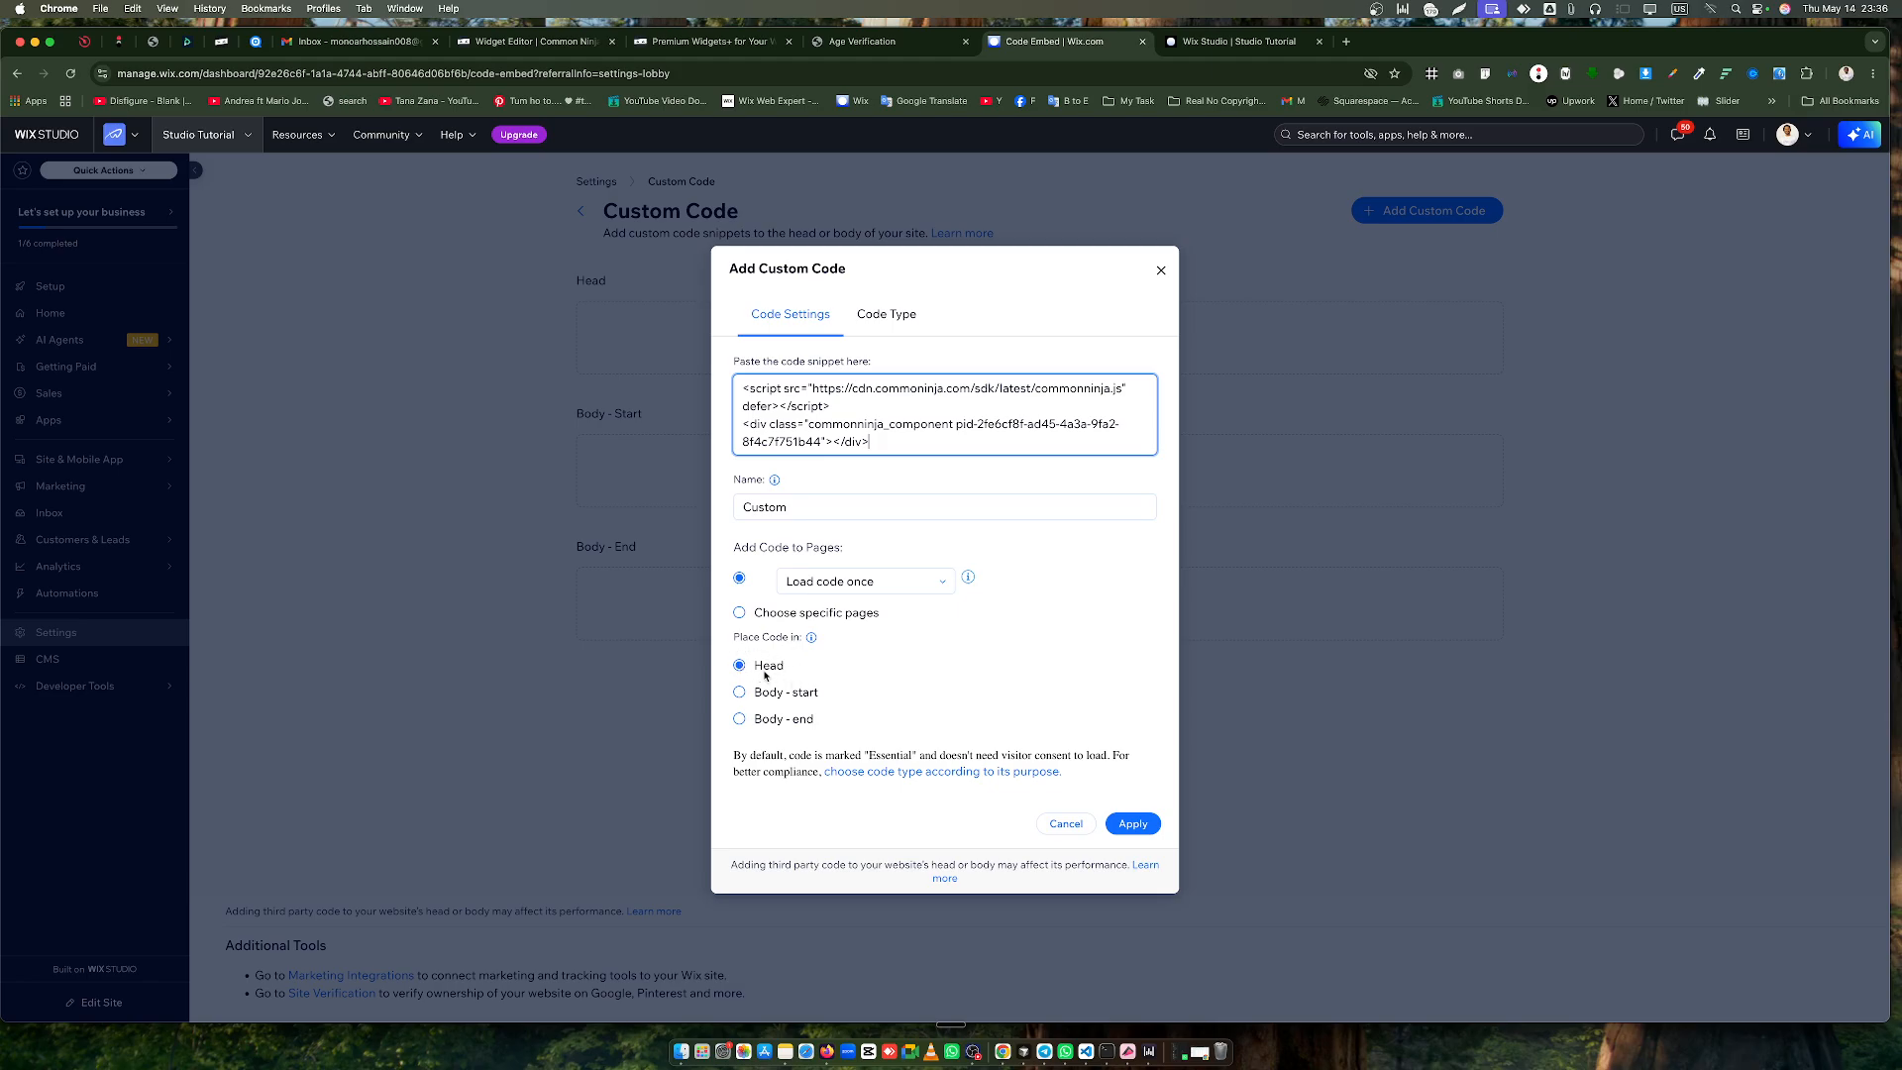
left_click(1133, 823)
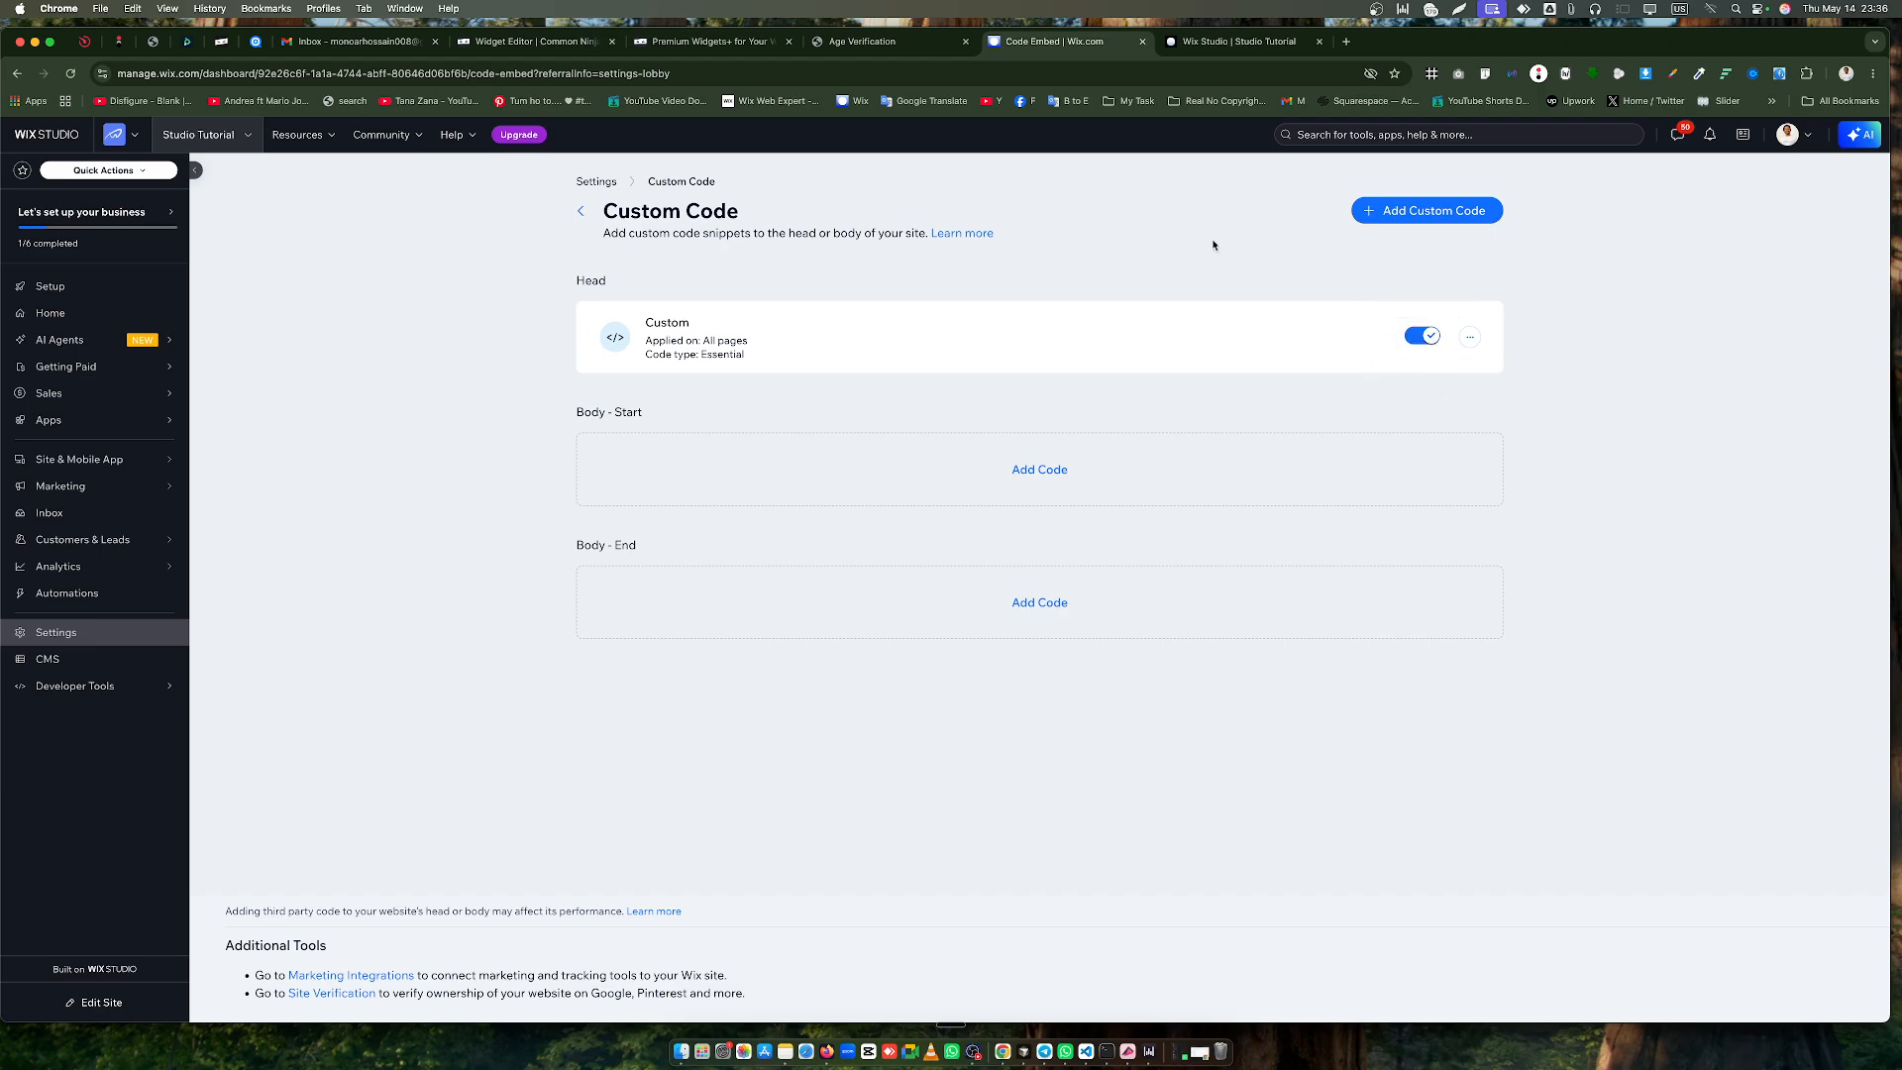
Publish the Studio Tutorial site in the Wix Studio editor and open its live version via the dashboard's Setup page
left_click(1199, 42)
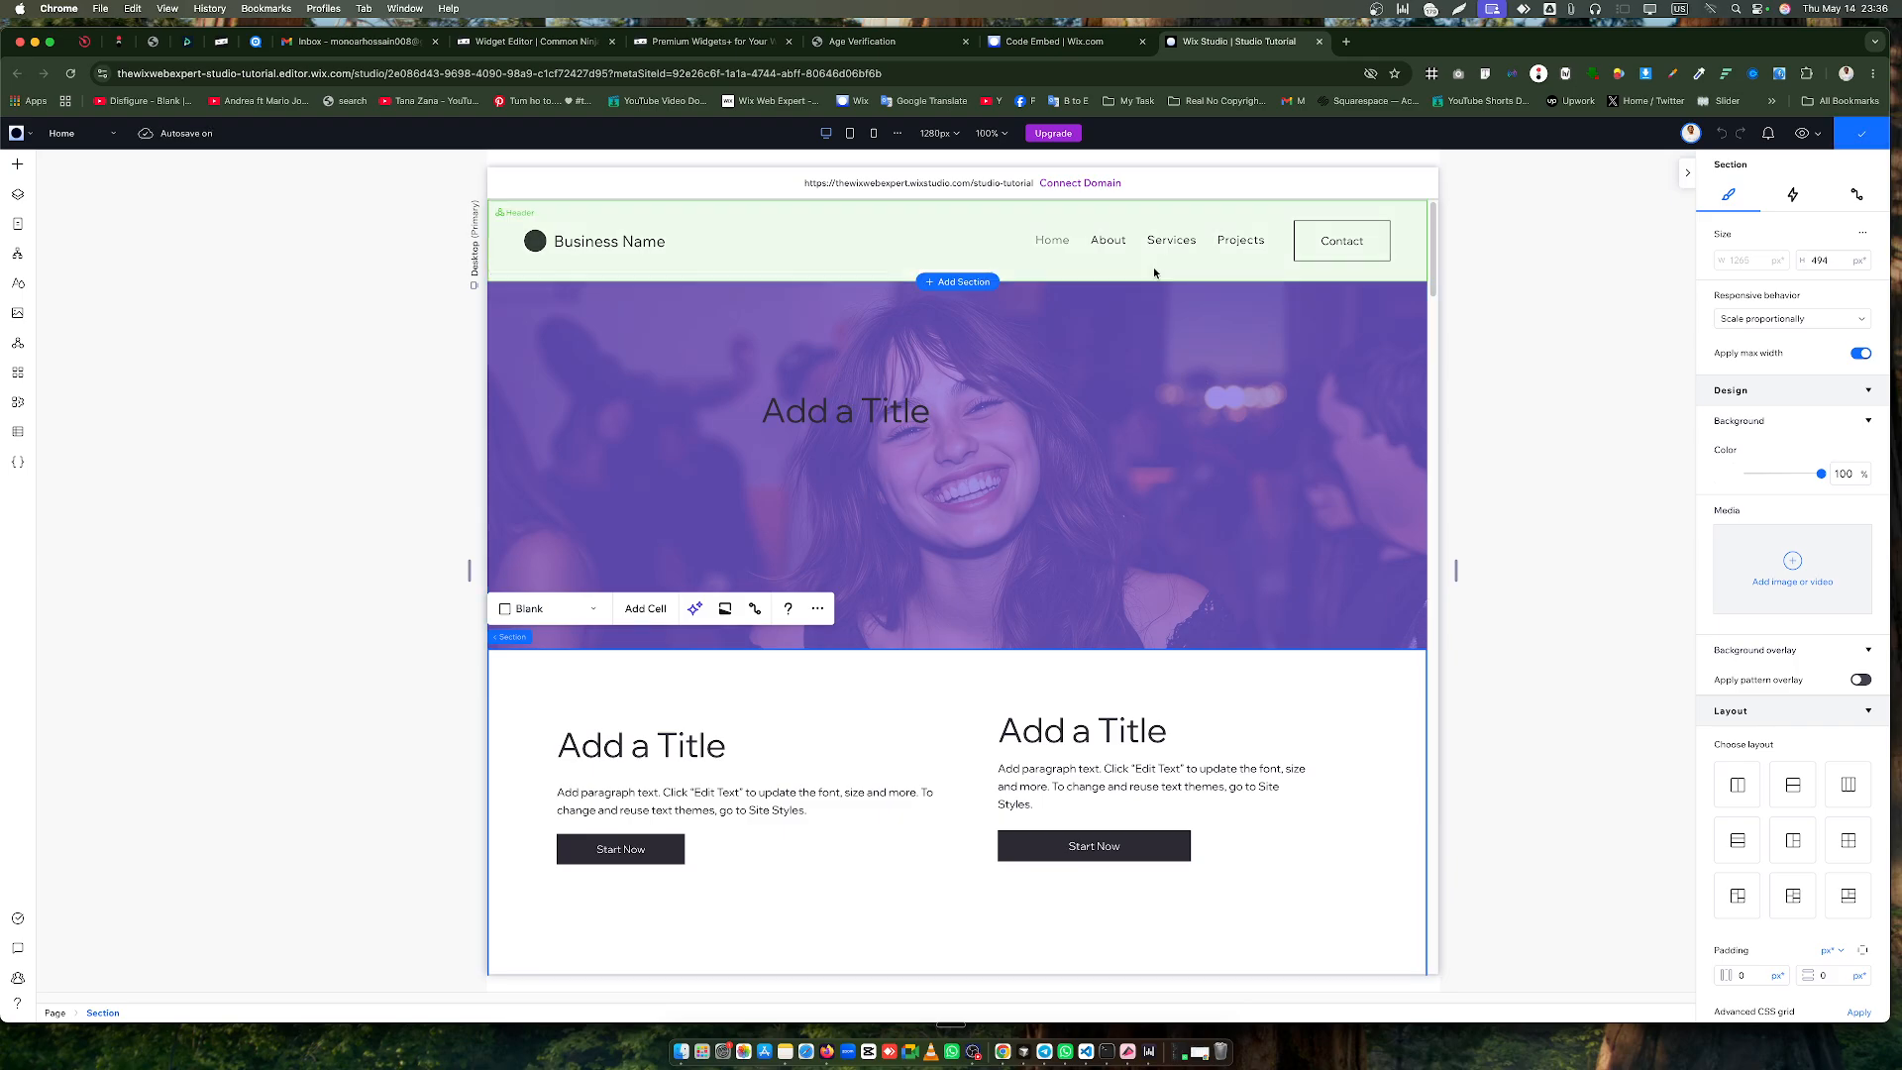
left_click(1032, 42)
left_click(49, 287)
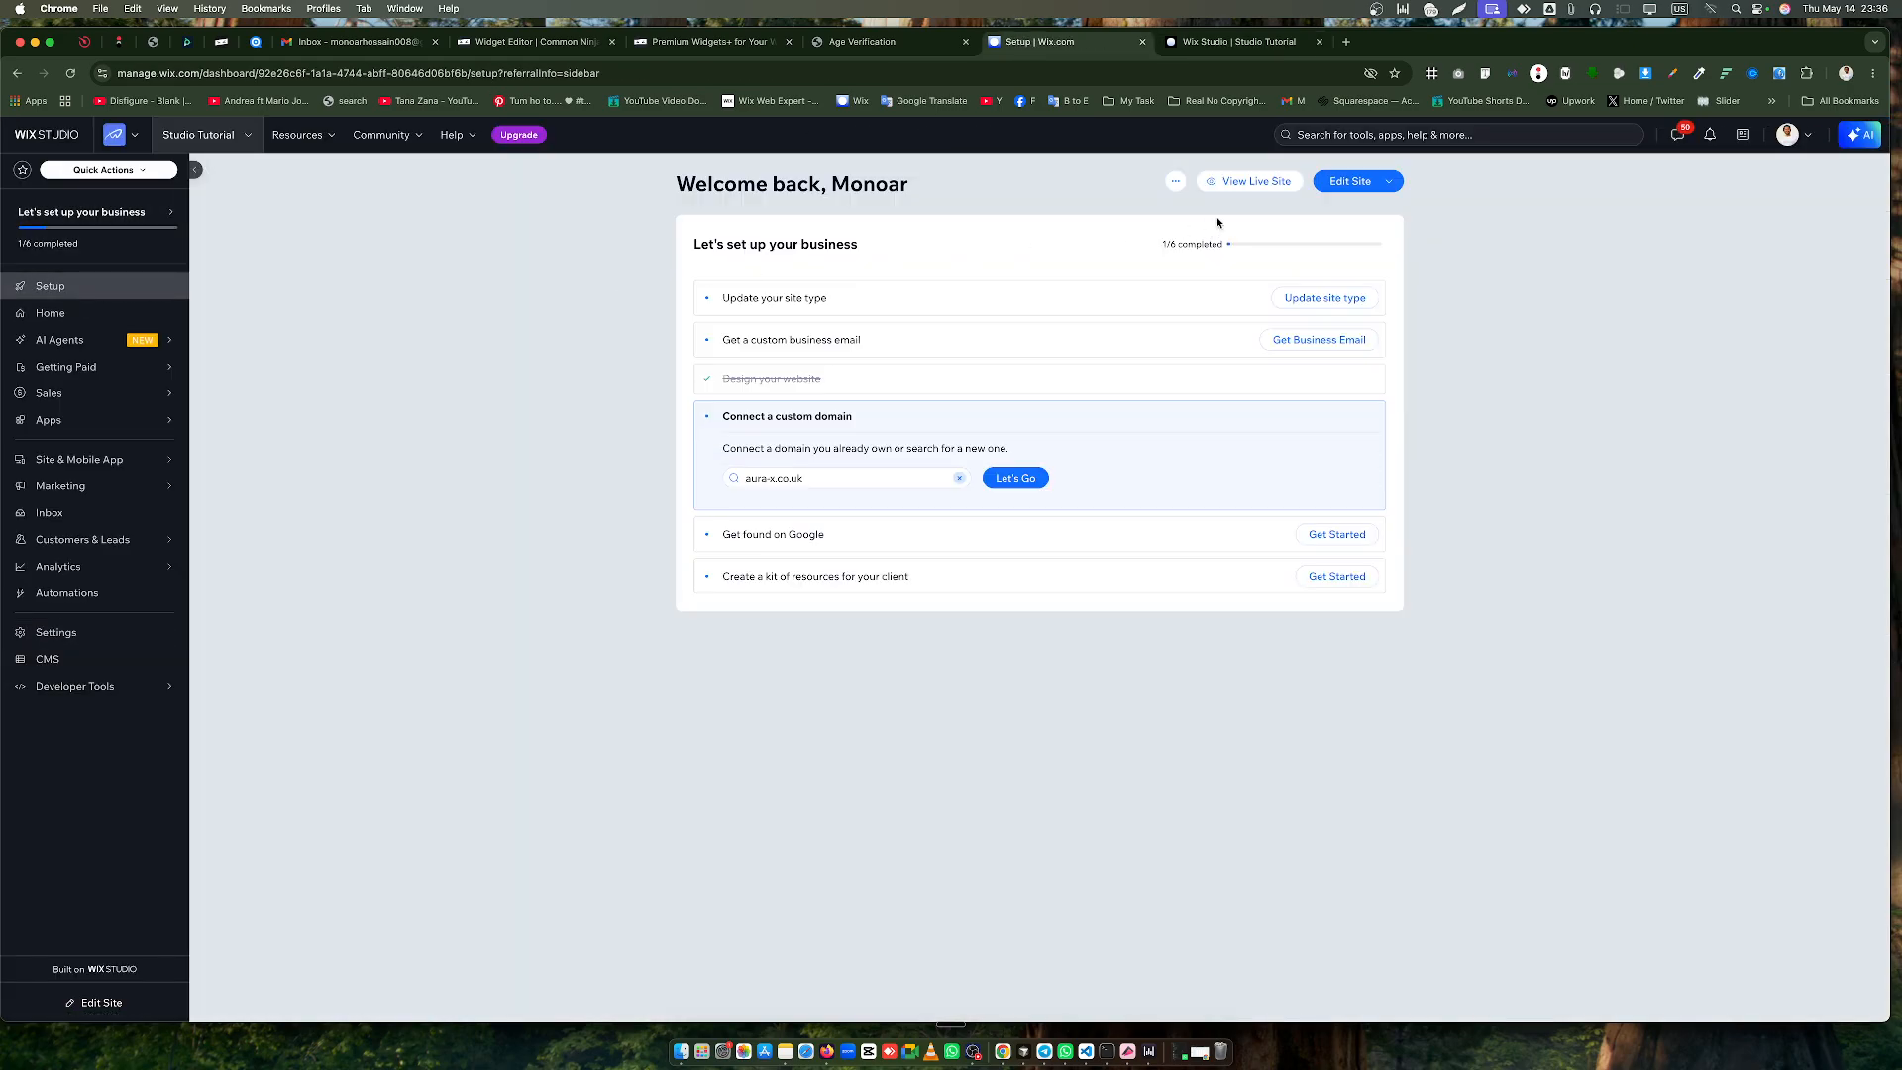
left_click(1259, 183)
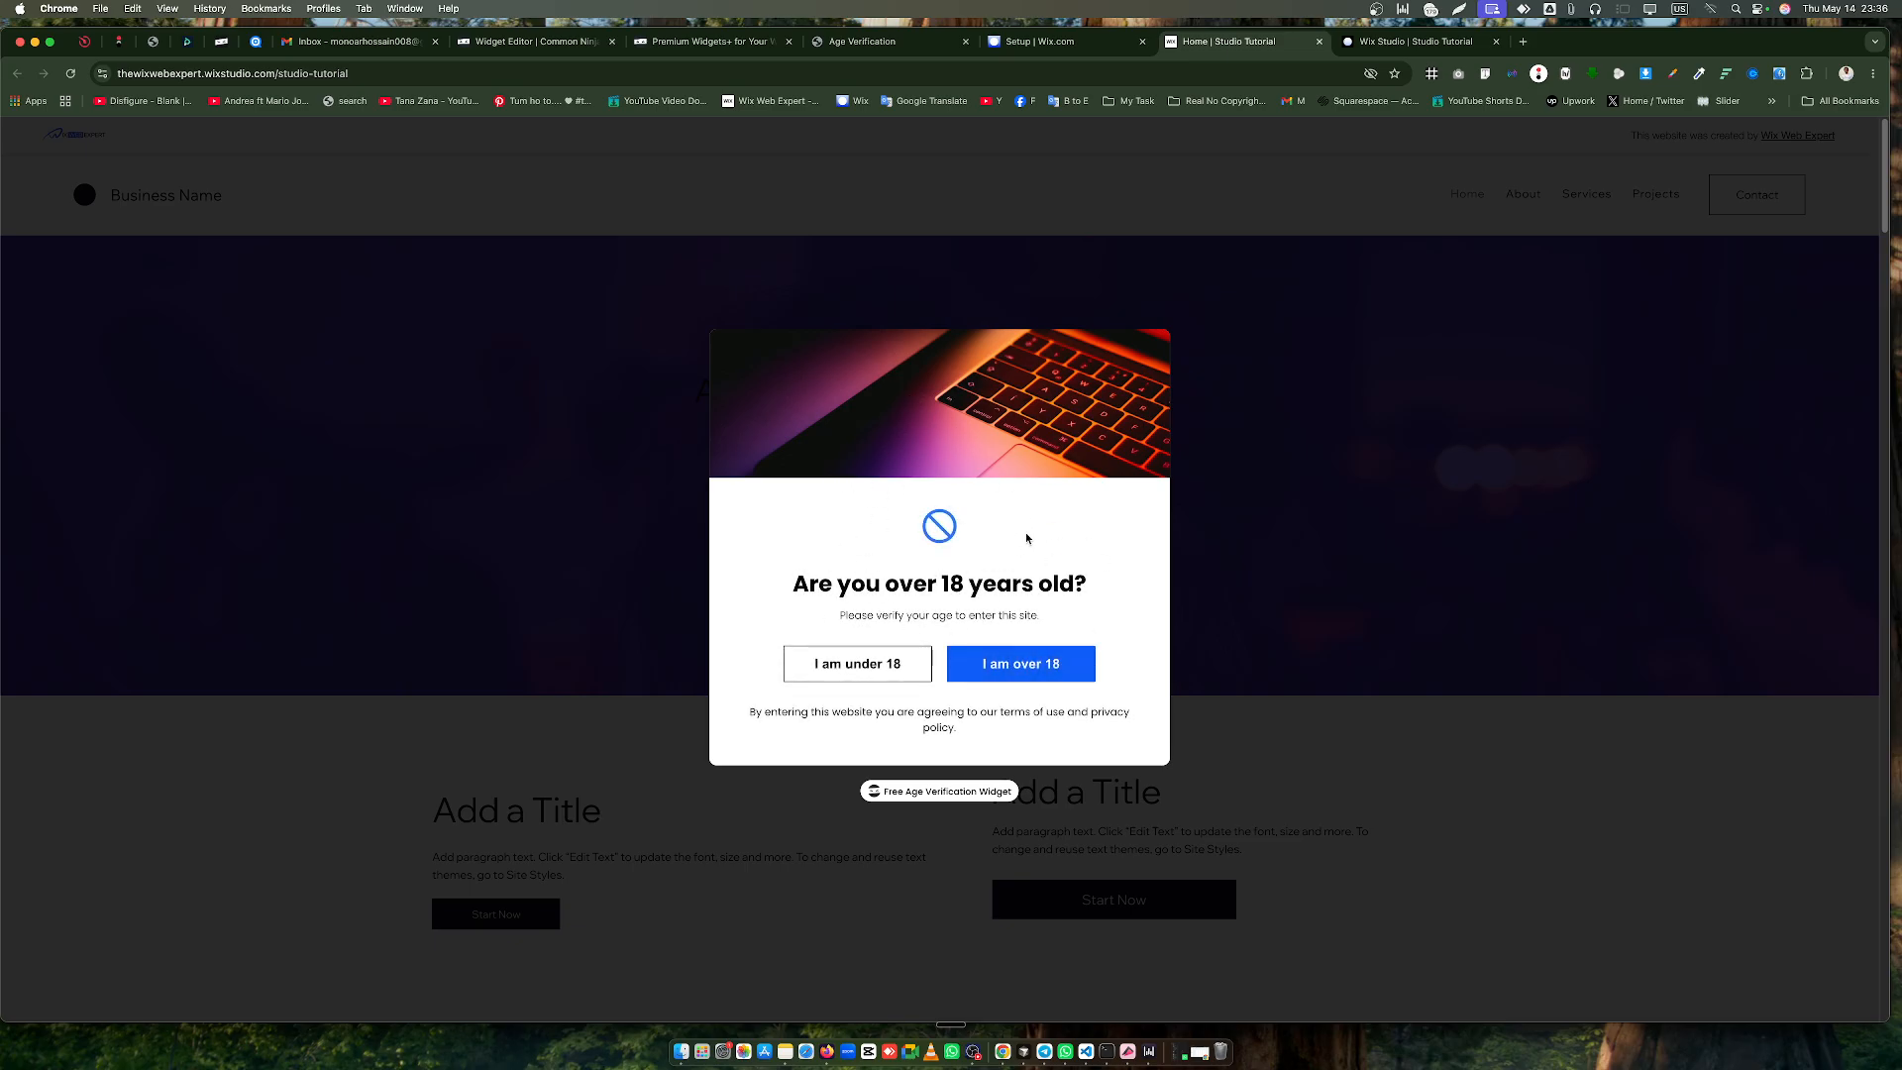
Test the "I am under 18" answer on the live site, try scrolling behind the popup and reload the page
left_click(858, 671)
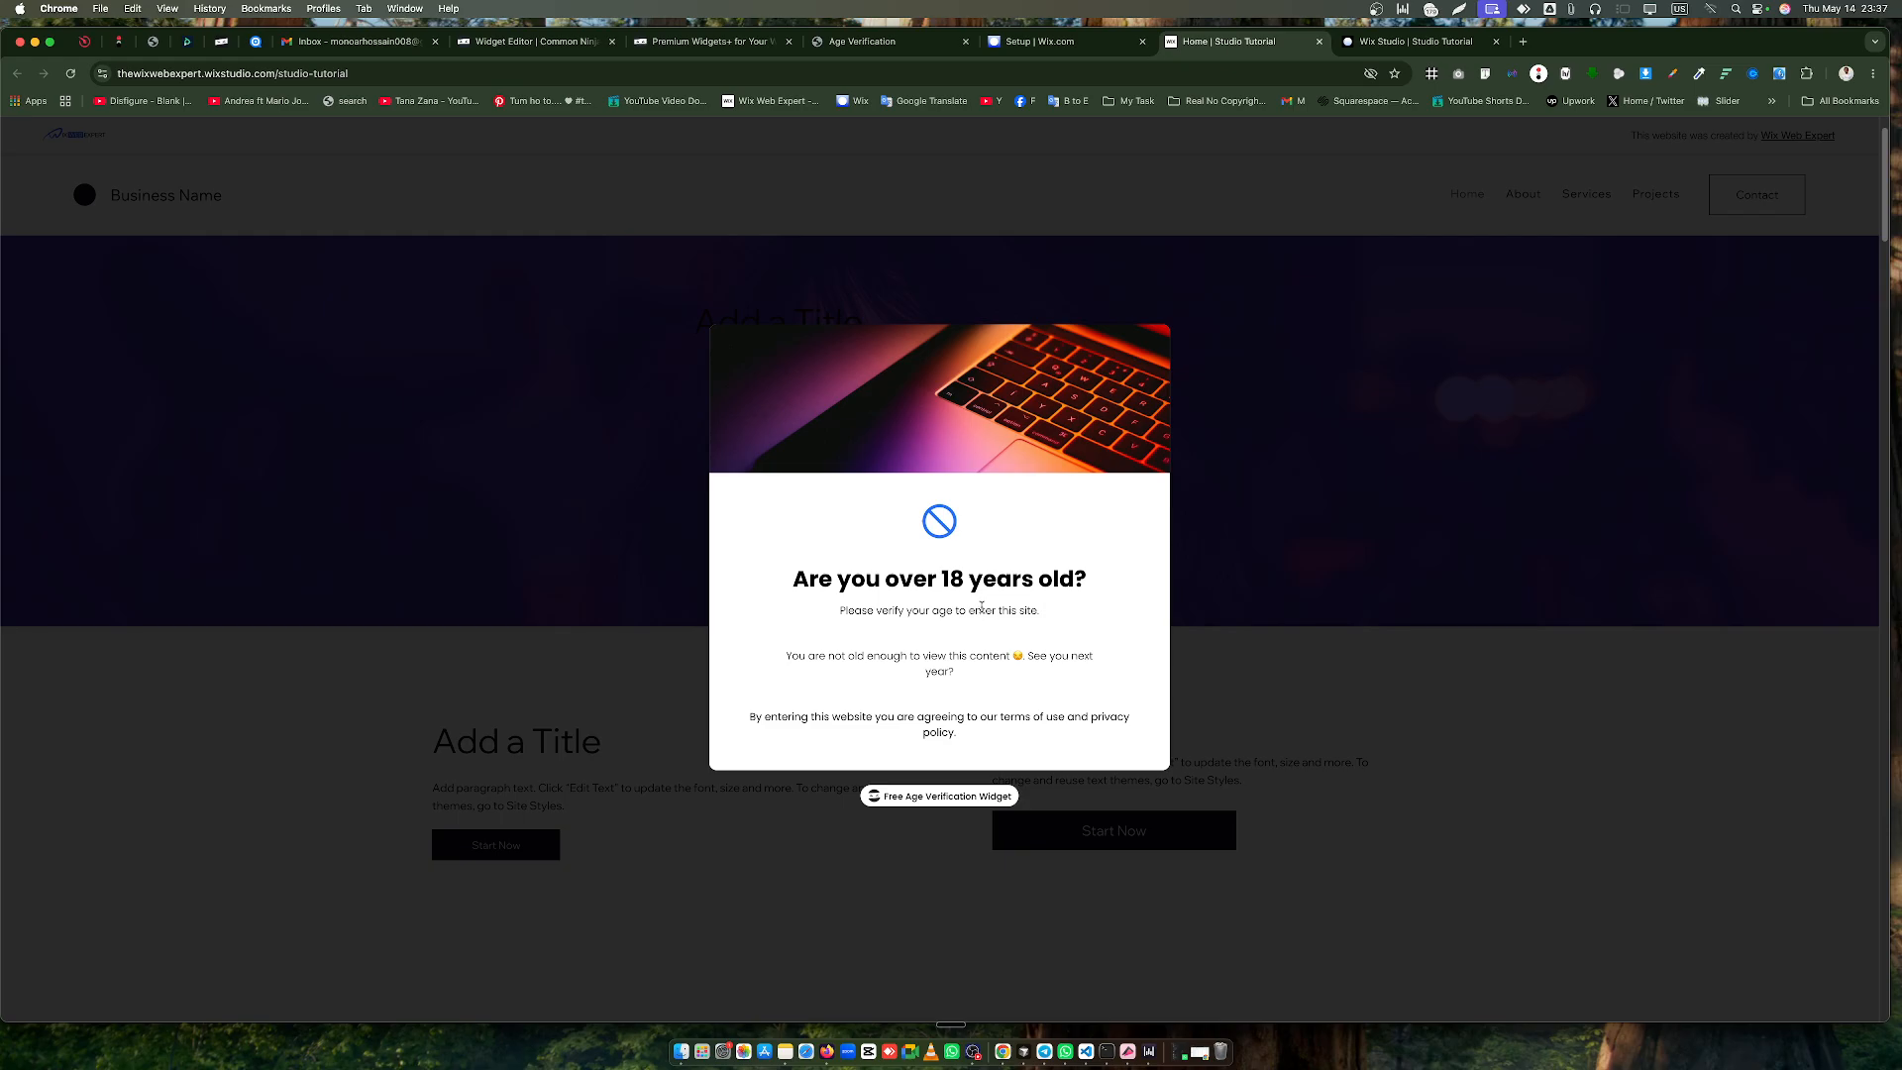
scroll(1428, 667, "down", 3)
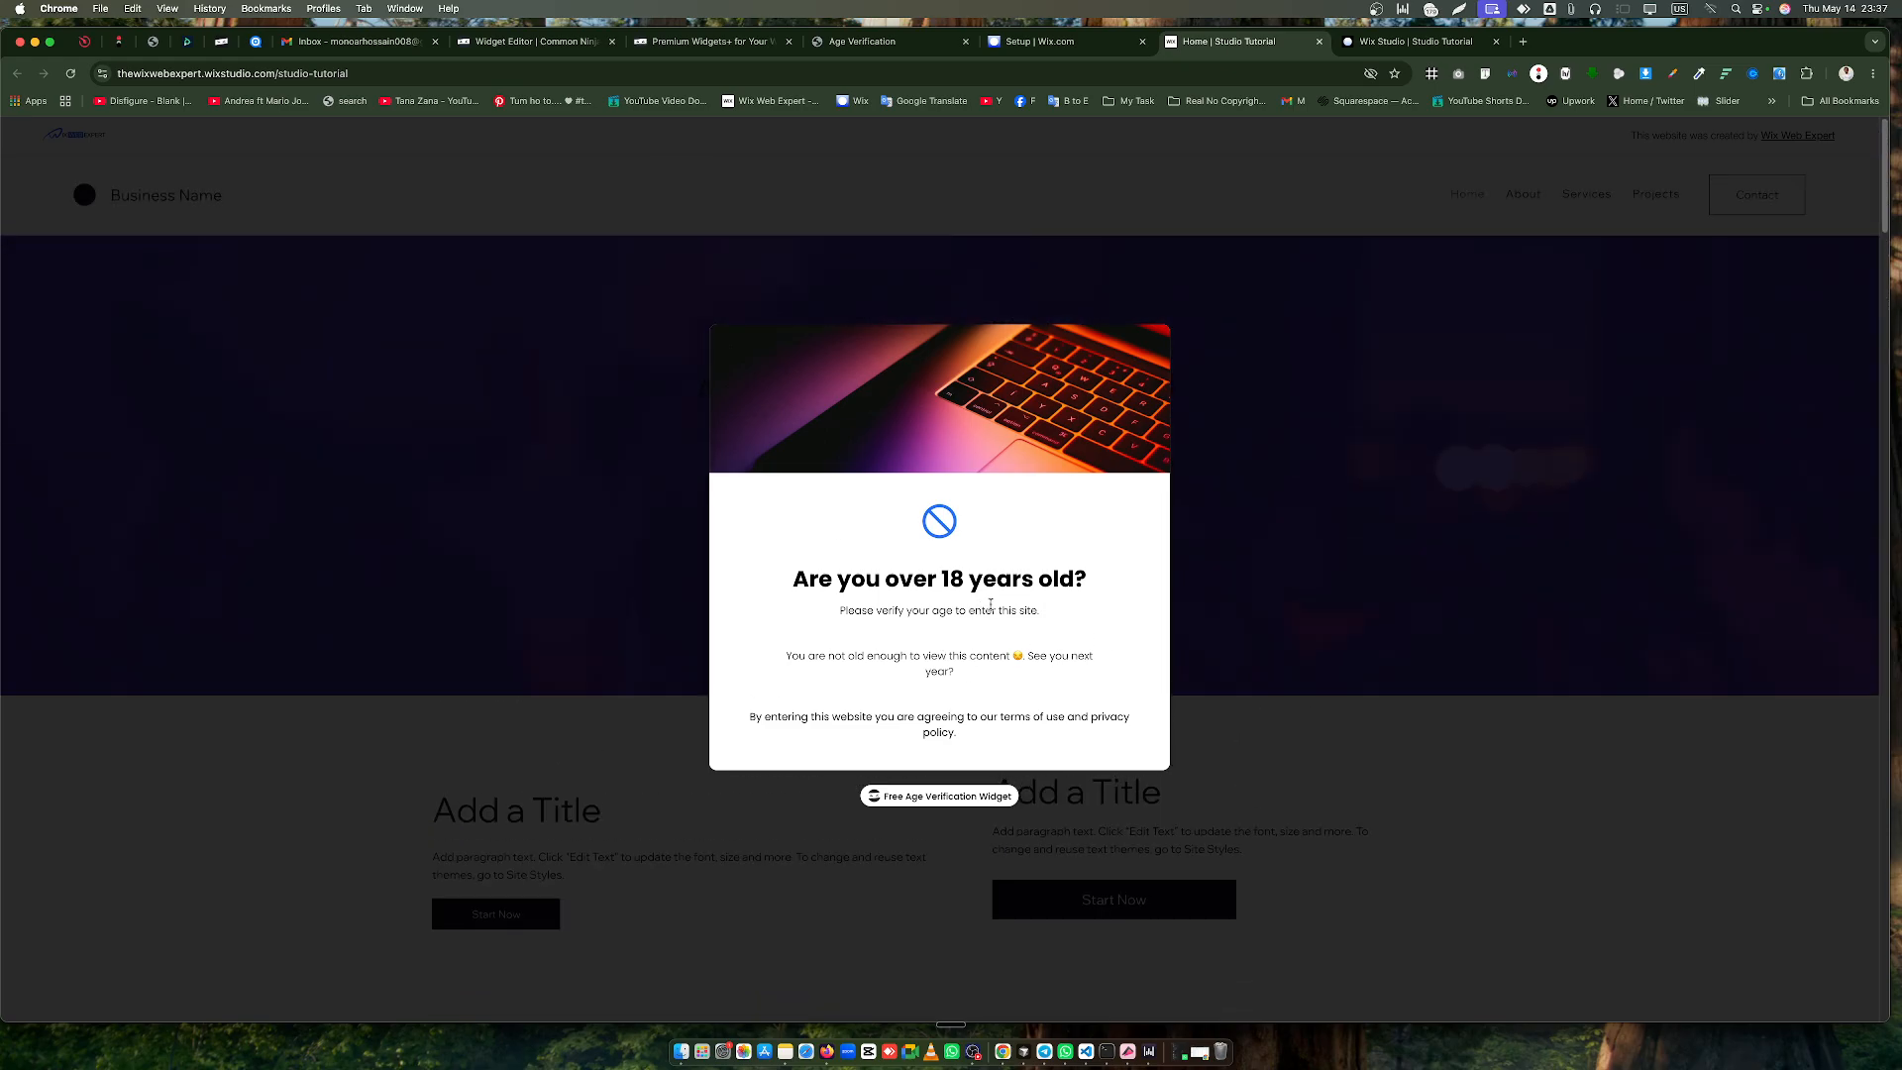
scroll(1428, 668, "down", 3)
scroll(1492, 255, "up", 10)
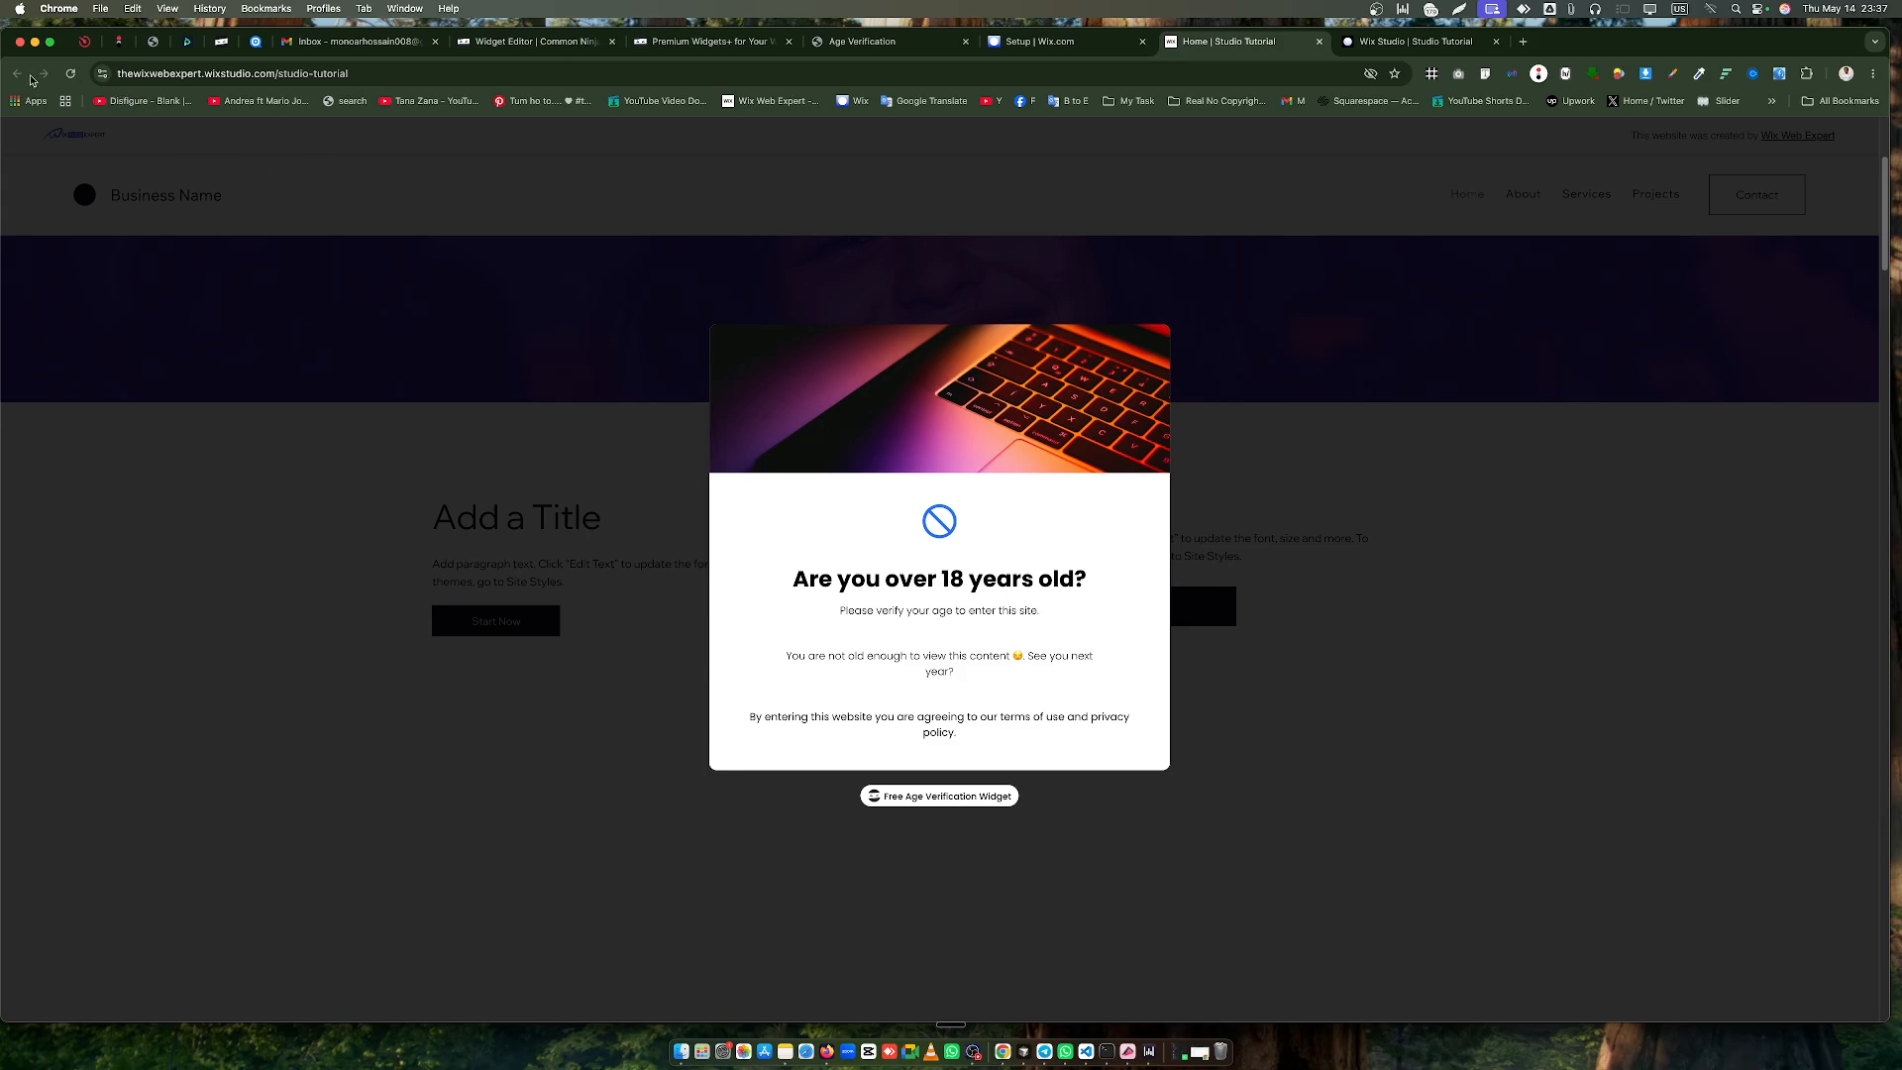
left_click(66, 75)
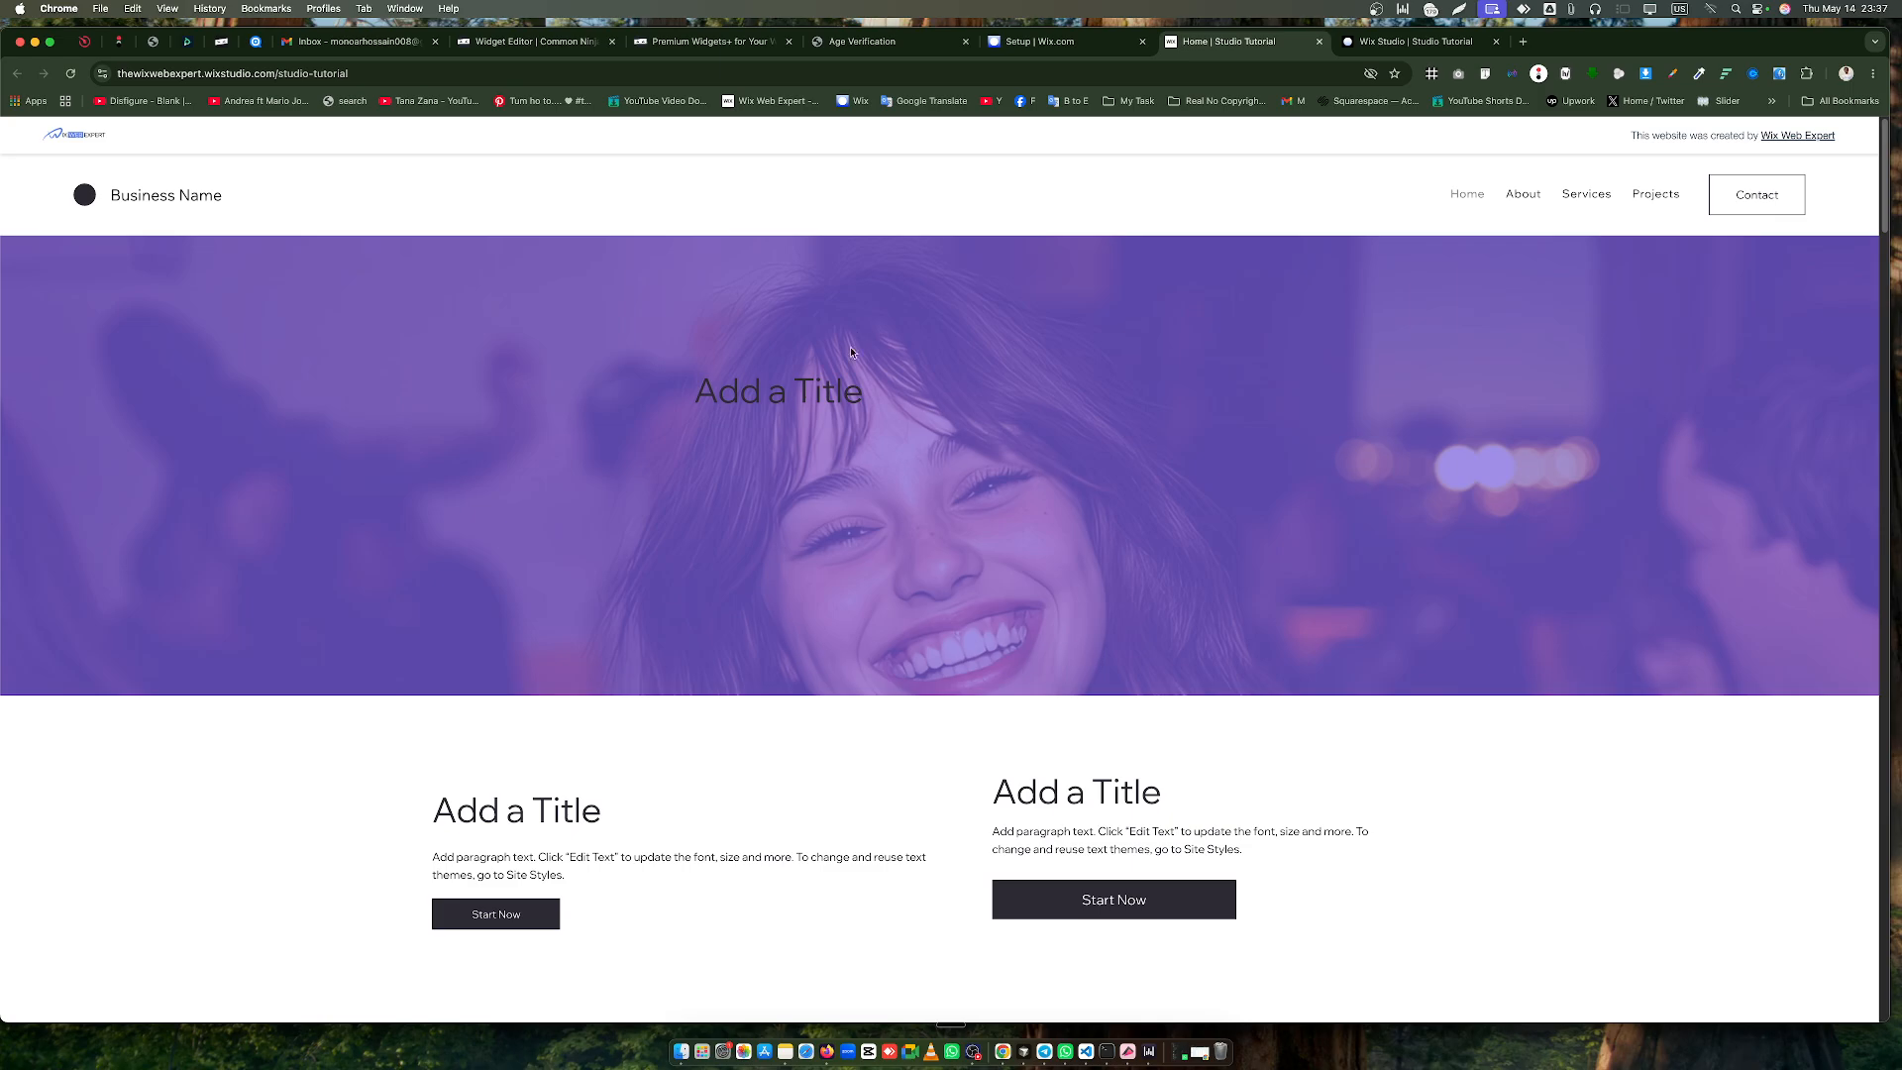
Test the "I am over 18" answer on the live site, browse the page content and reload the page
scroll(856, 476, "down", 5)
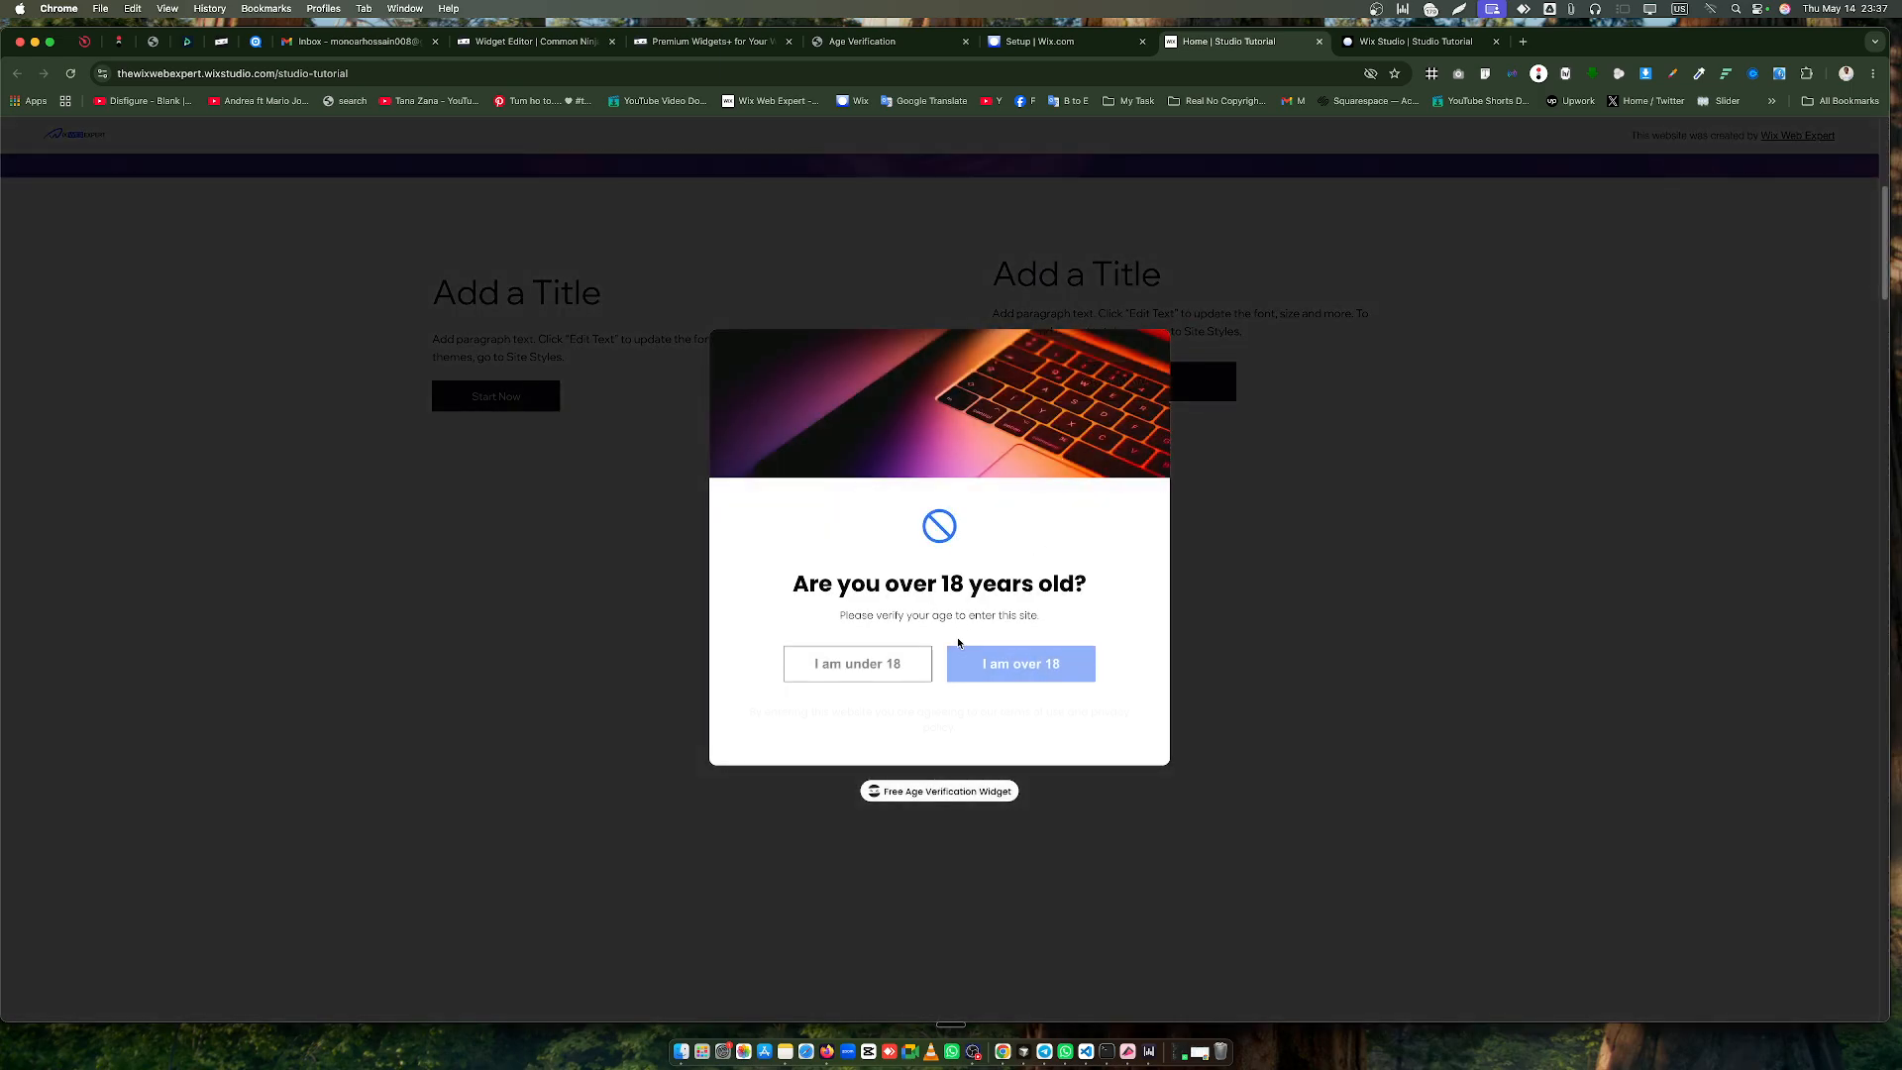
left_click(1028, 665)
scroll(851, 543, "down", 3)
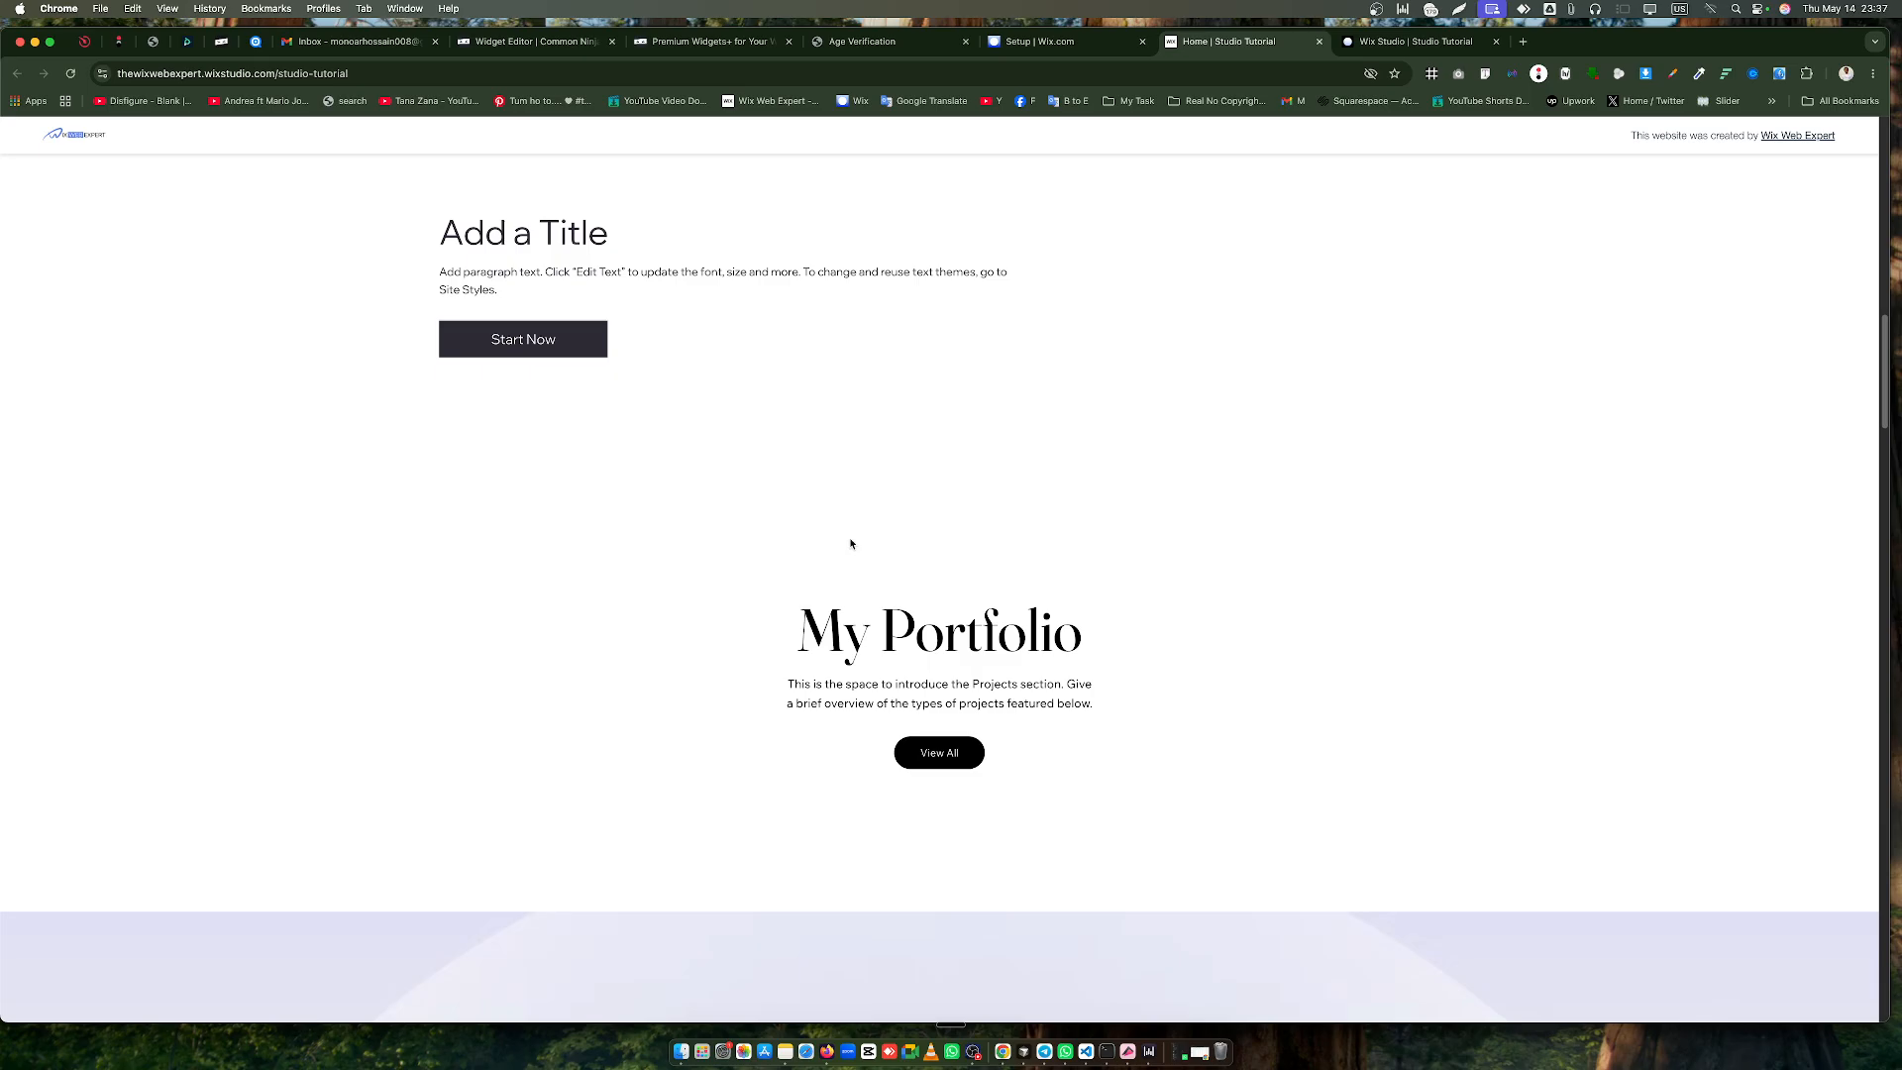
scroll(850, 543, "down", 3)
scroll(905, 548, "up", 15)
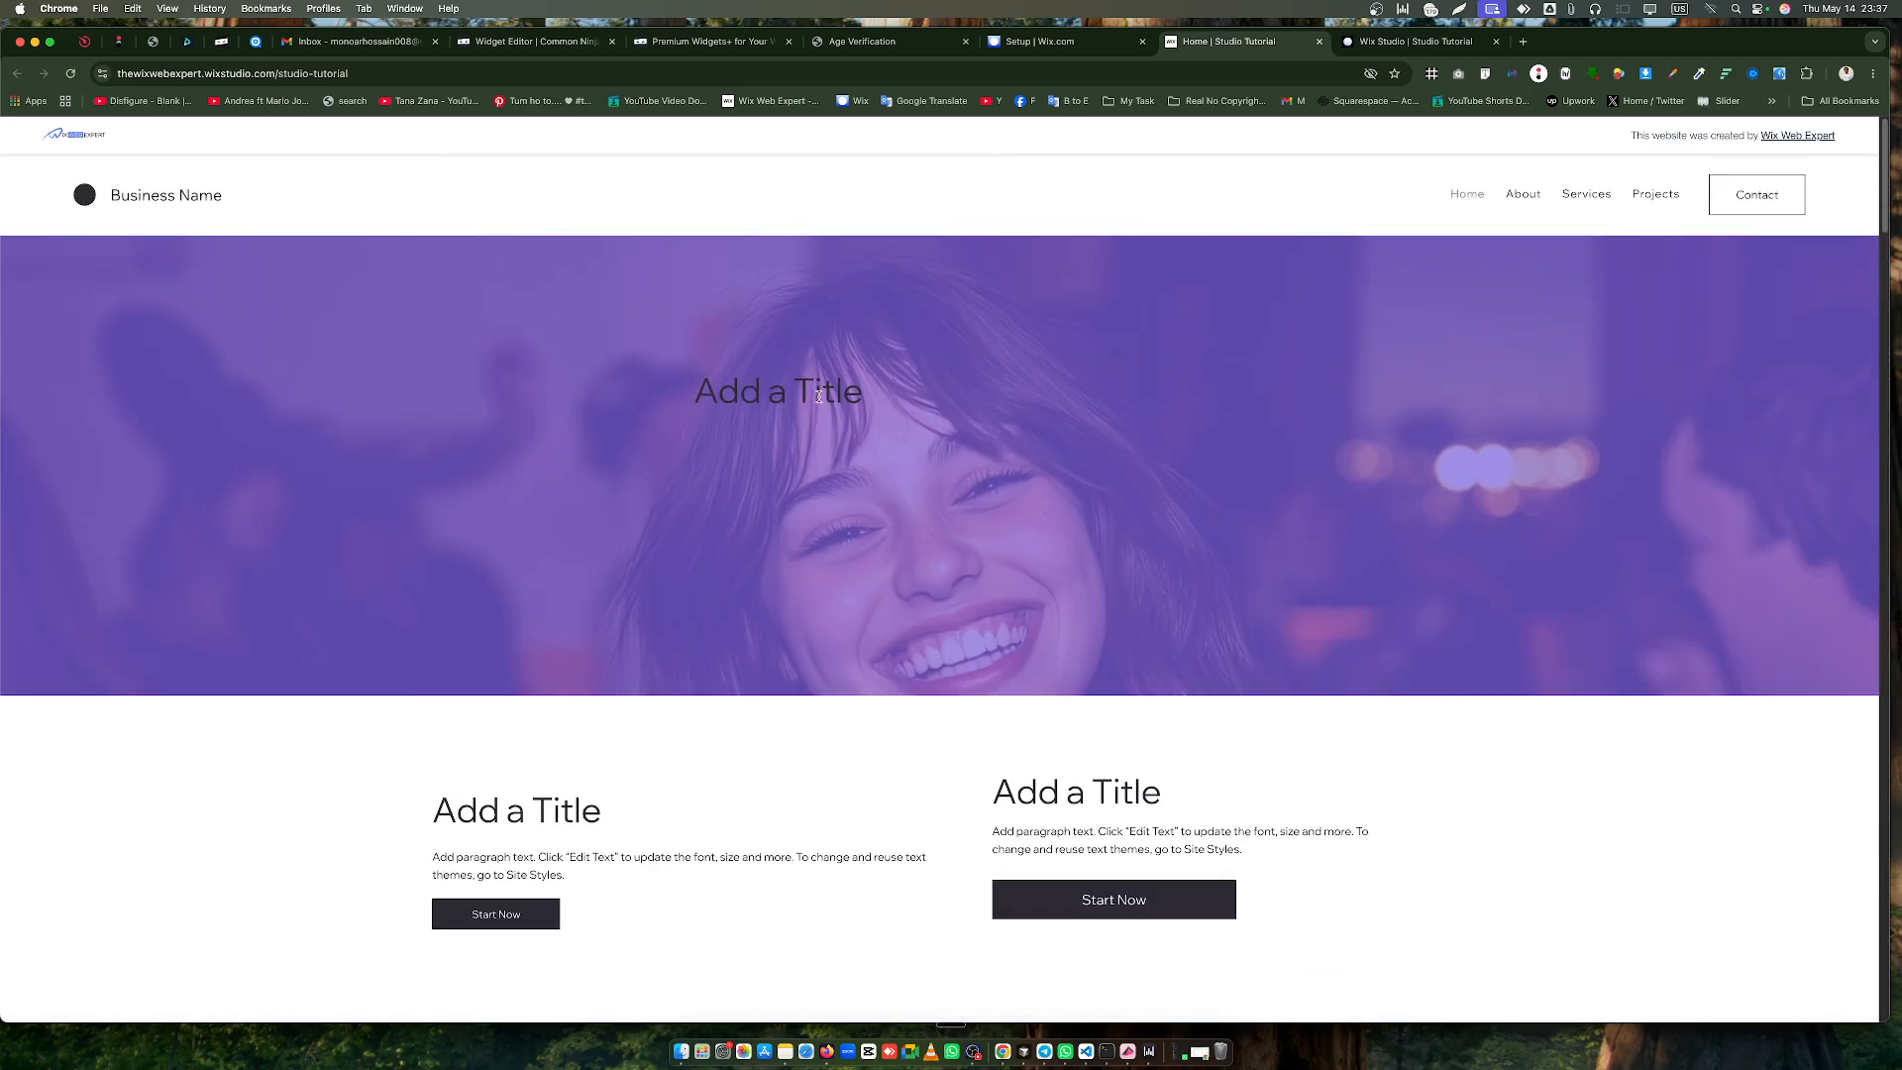
left_click(69, 74)
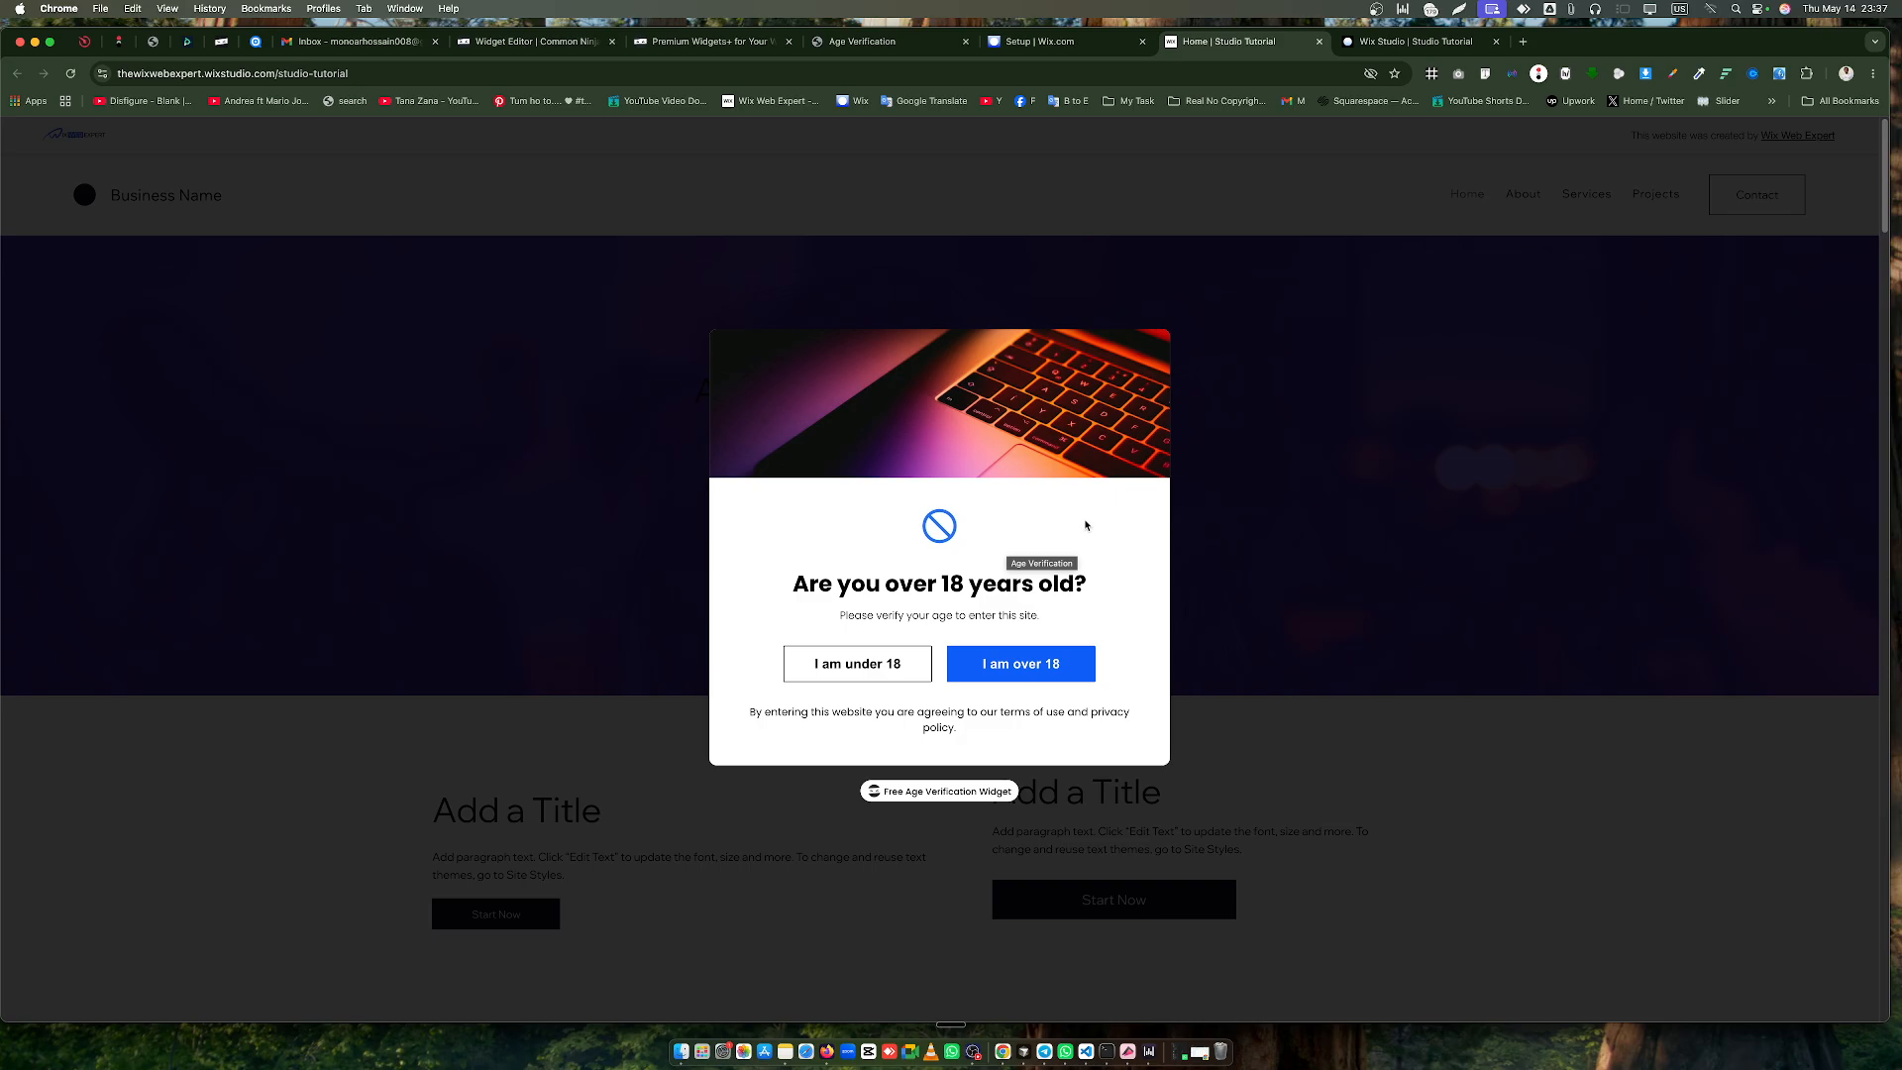
key("super+shift+9")
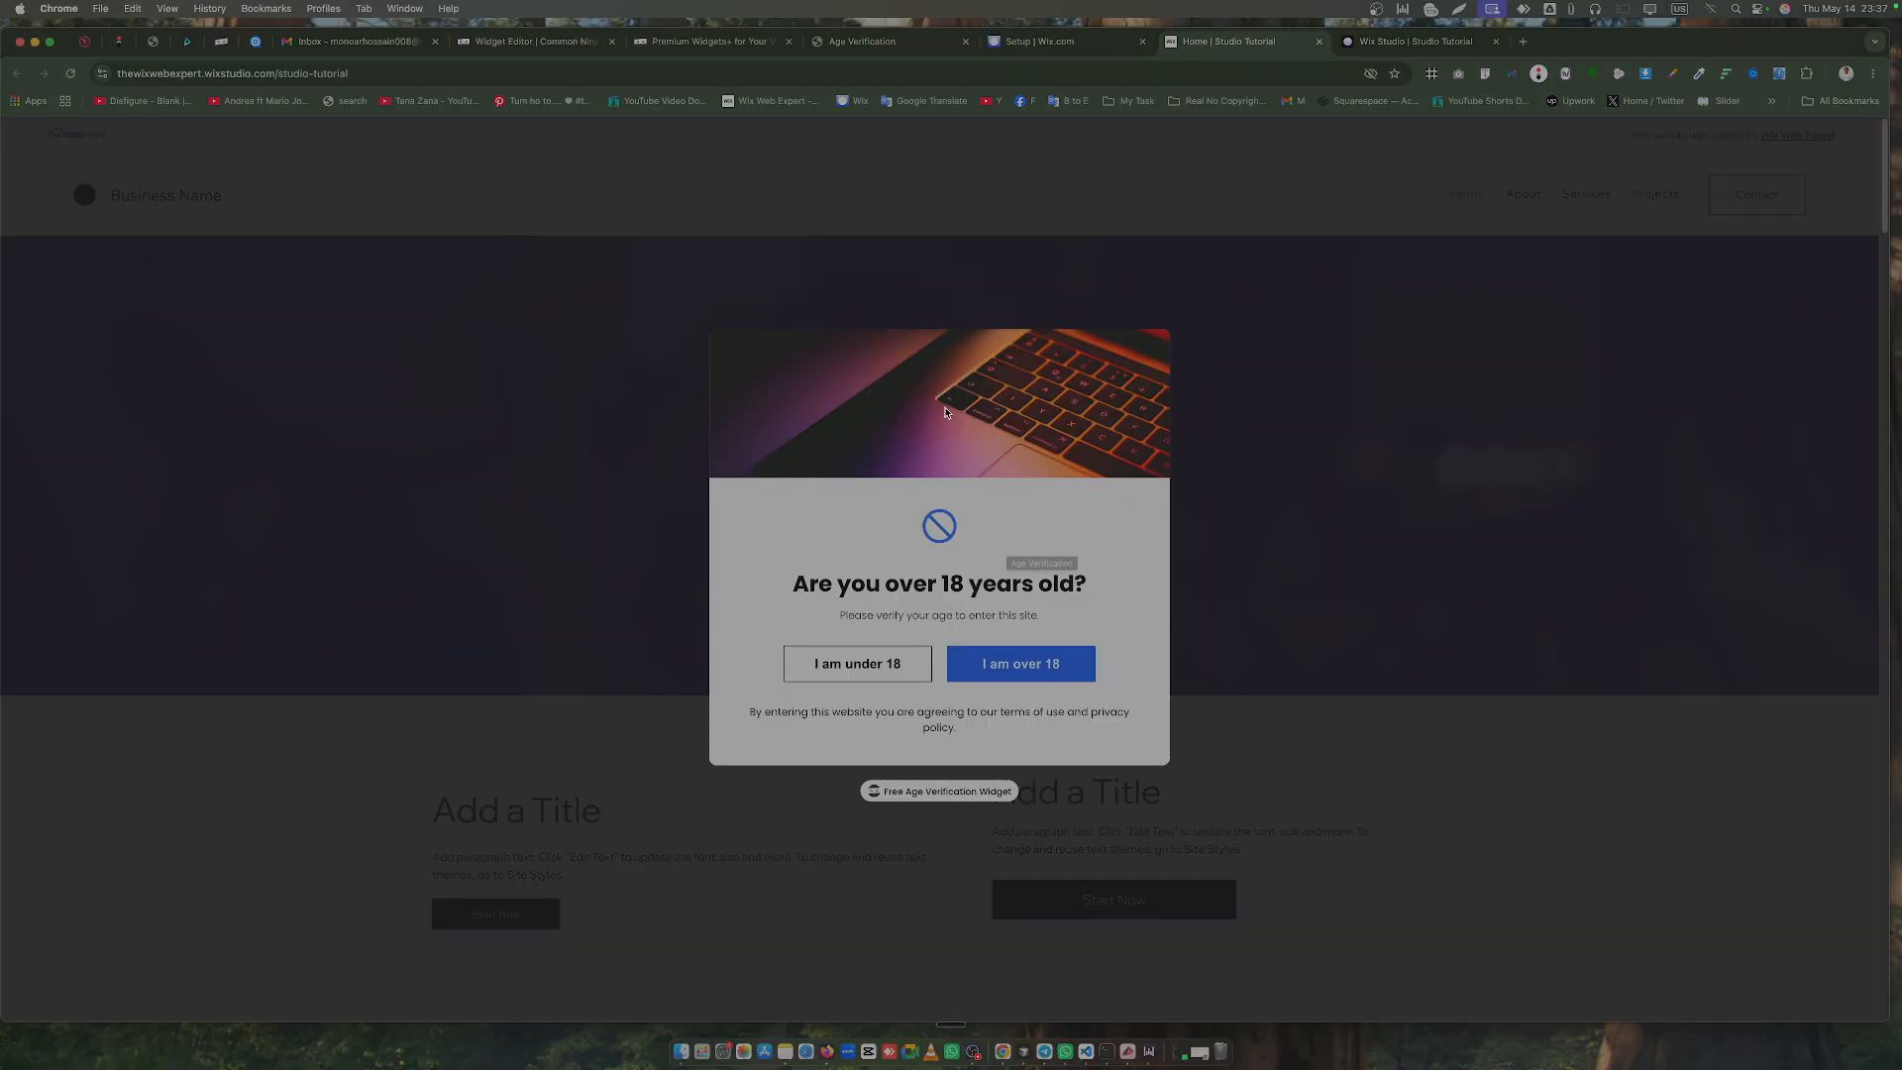
left_click_drag(939, 398, 1035, 527)
left_click(1015, 540)
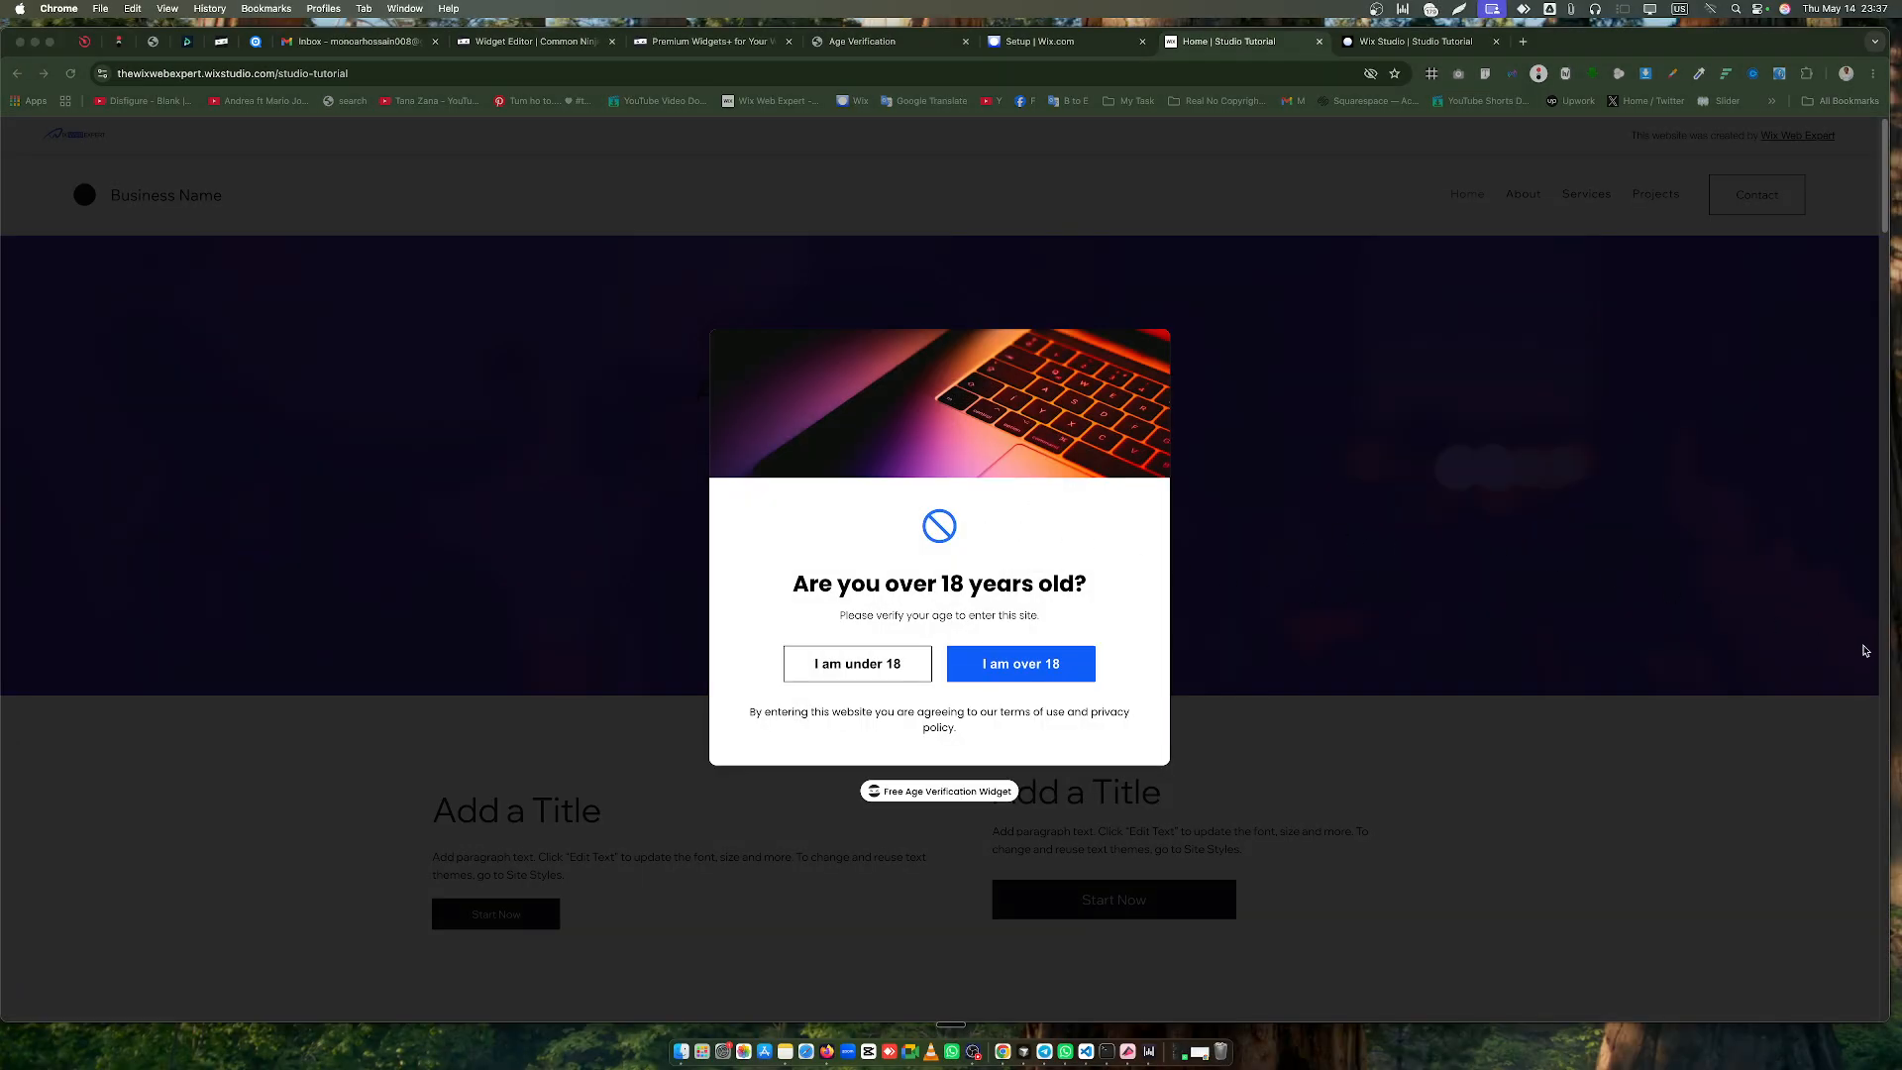